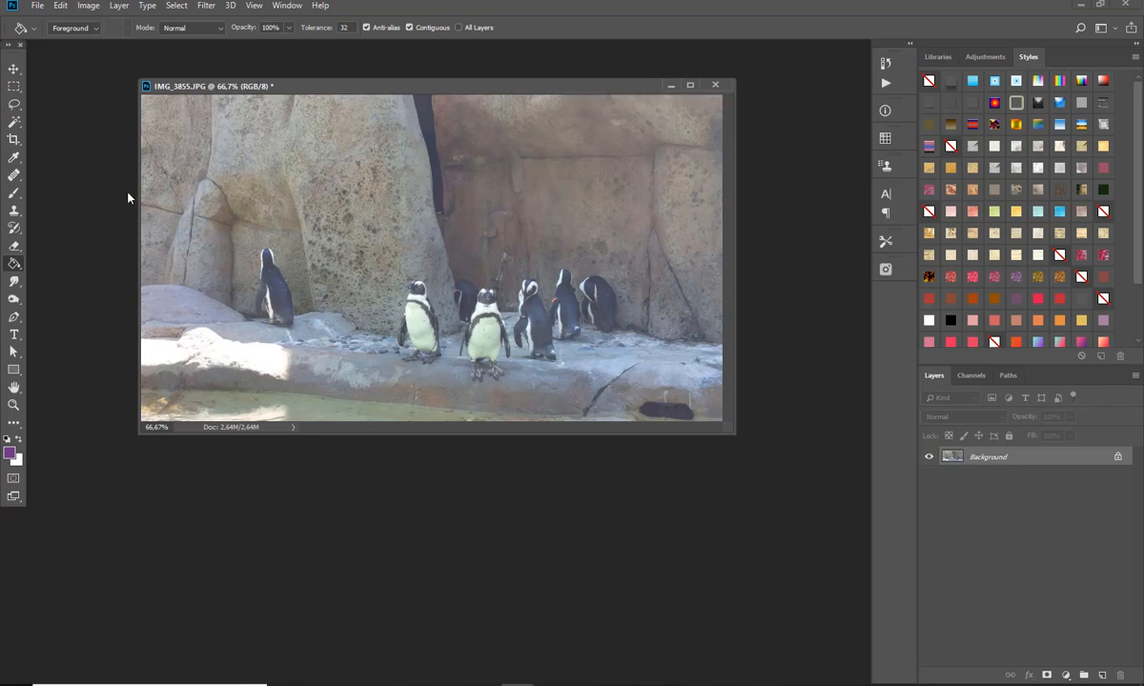
Step: Select the Gradient Tool and load the Sepia 5 preset as its gradient
right_click(19, 267)
click(59, 259)
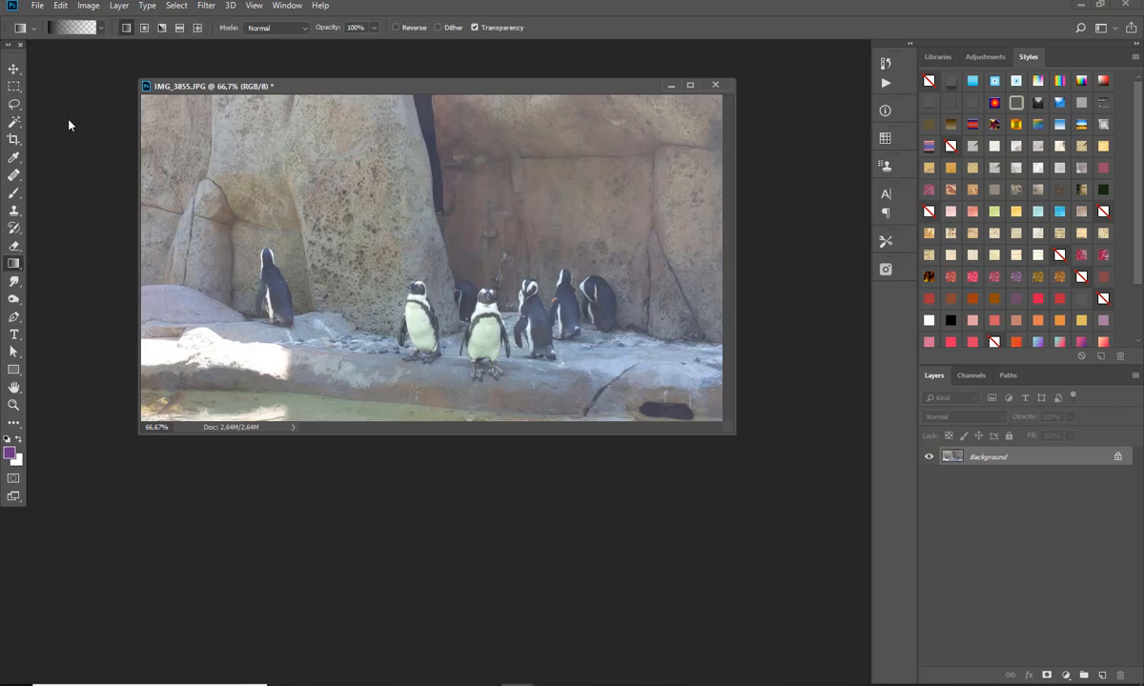
click(57, 28)
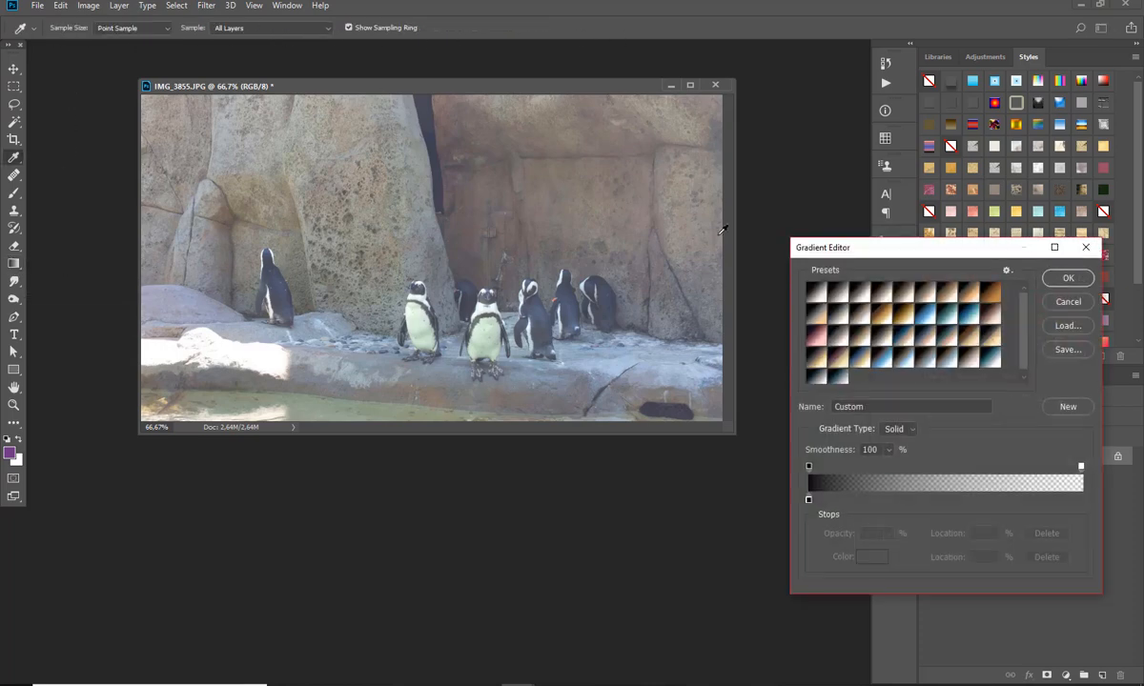
drag(902, 252, 593, 259)
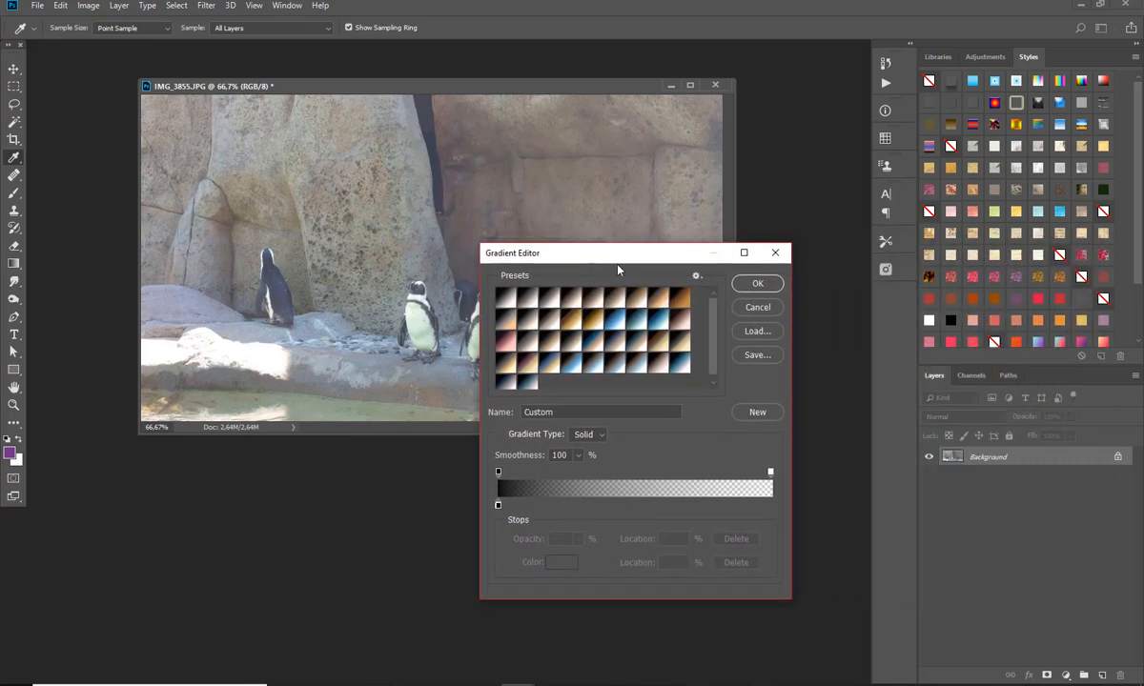
drag(631, 252, 823, 247)
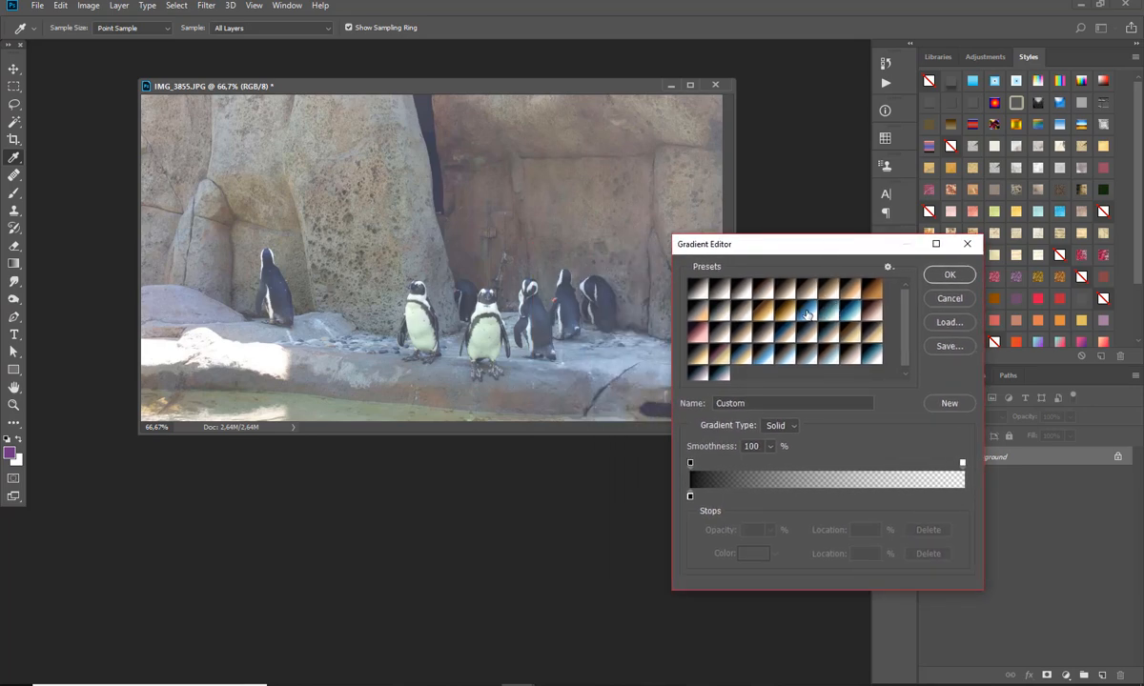
click(846, 290)
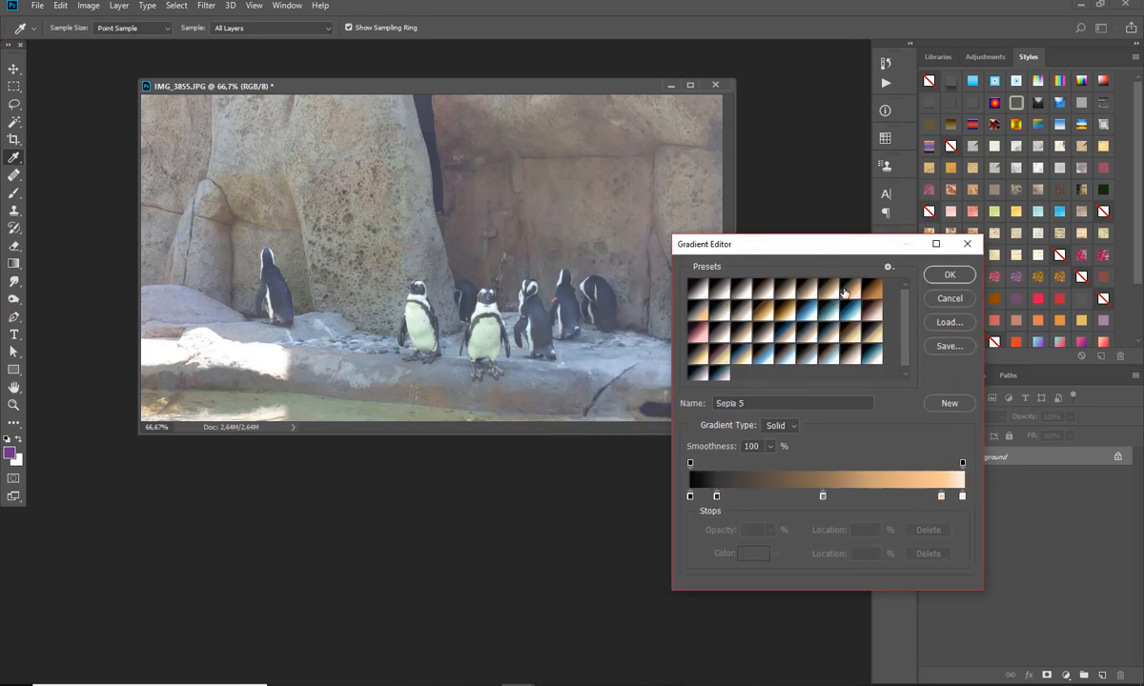
click(950, 274)
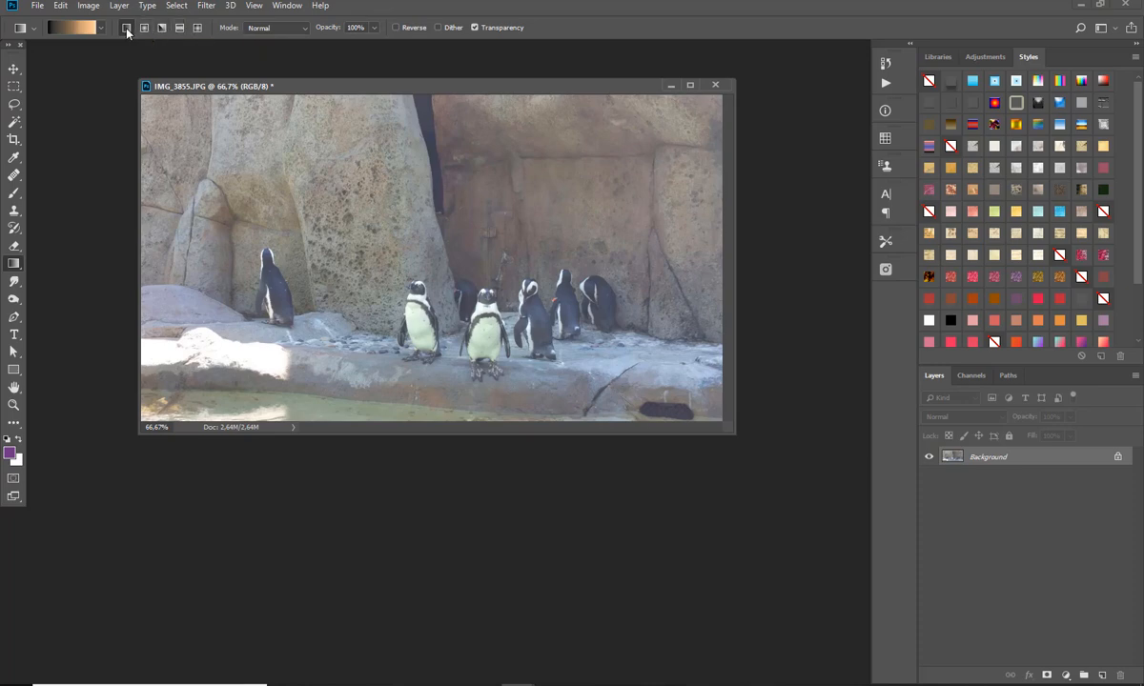
Step: Set the gradient's blending mode to Overlay and apply it vertically from near the photo's upper edge down past the penguins
click(264, 32)
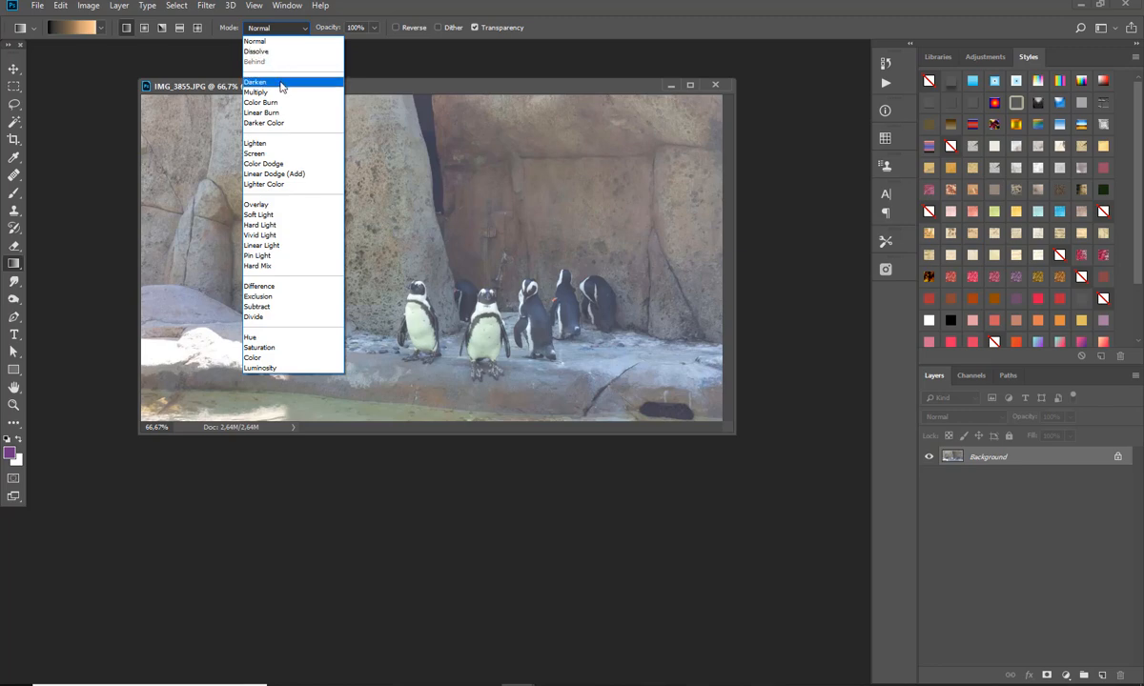
click(257, 205)
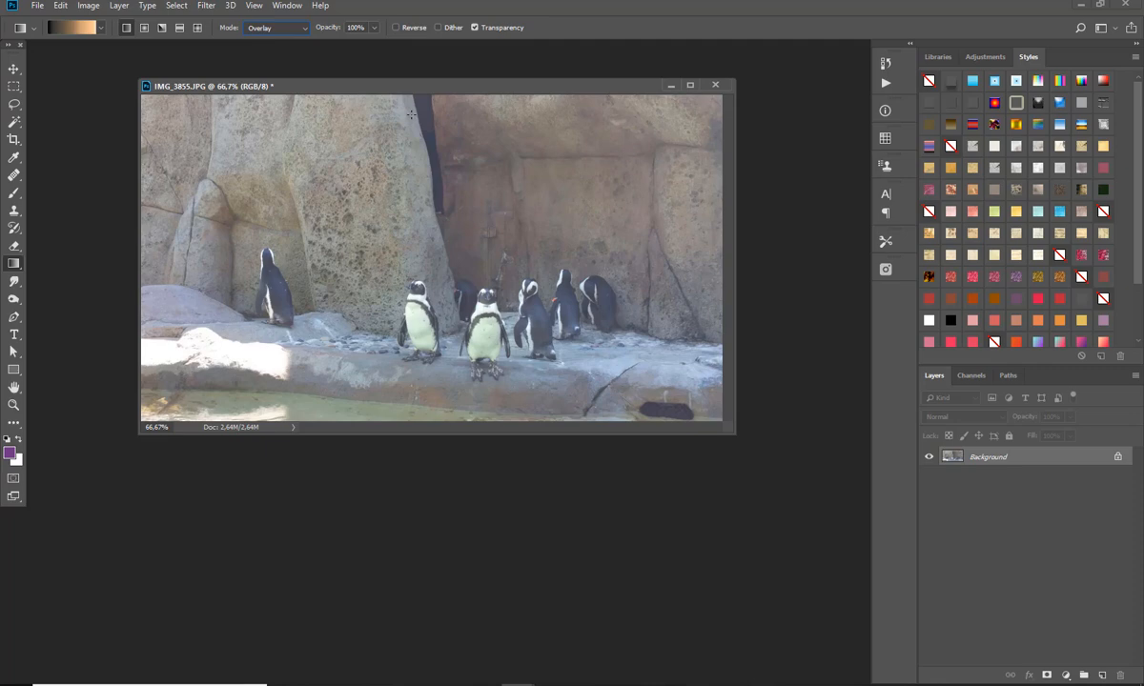
drag(411, 112, 413, 364)
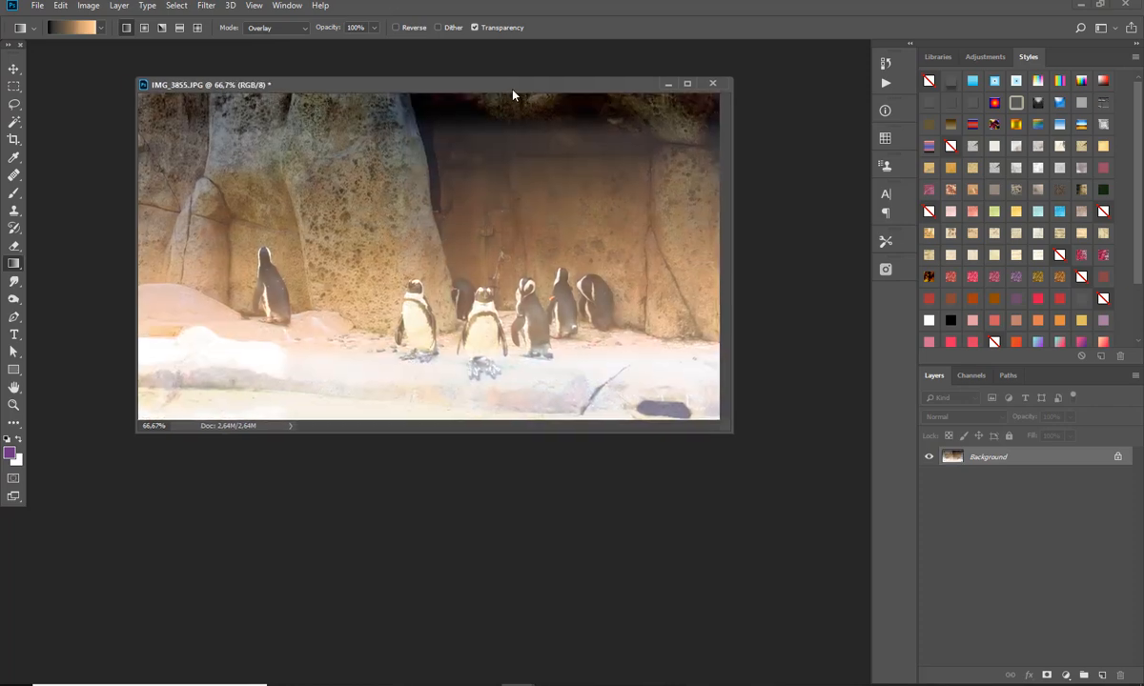
drag(480, 83, 464, 77)
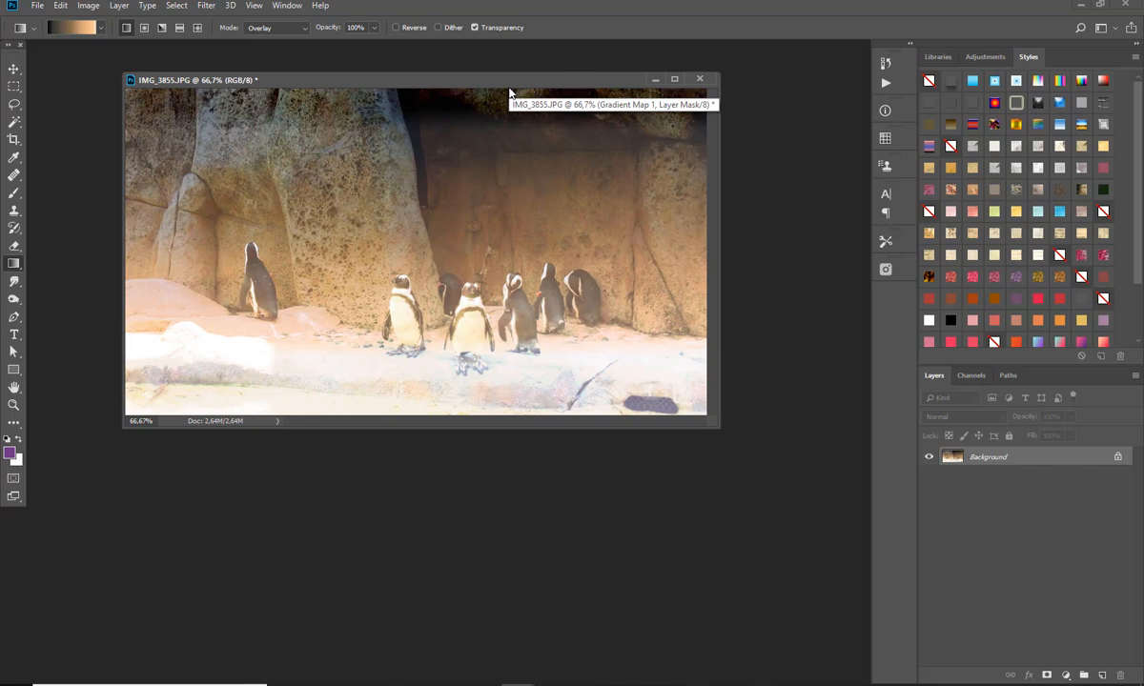
Step: Try the Screen blending mode for the Gradient Tool, and switch it to Hard Light
click(281, 29)
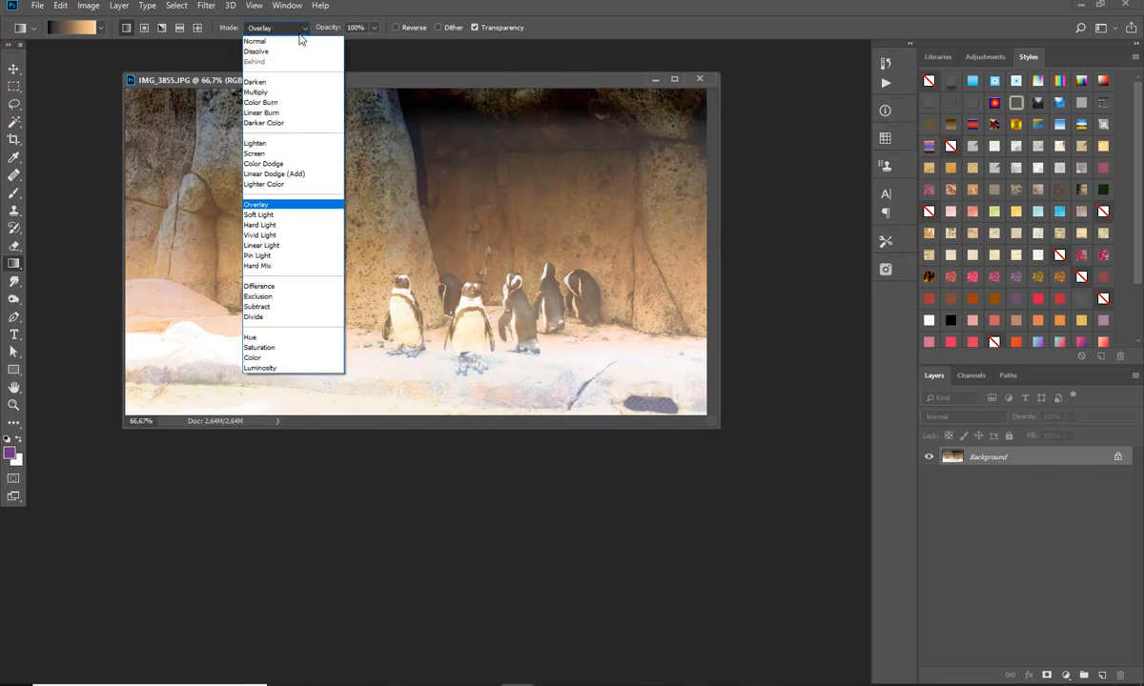
click(276, 153)
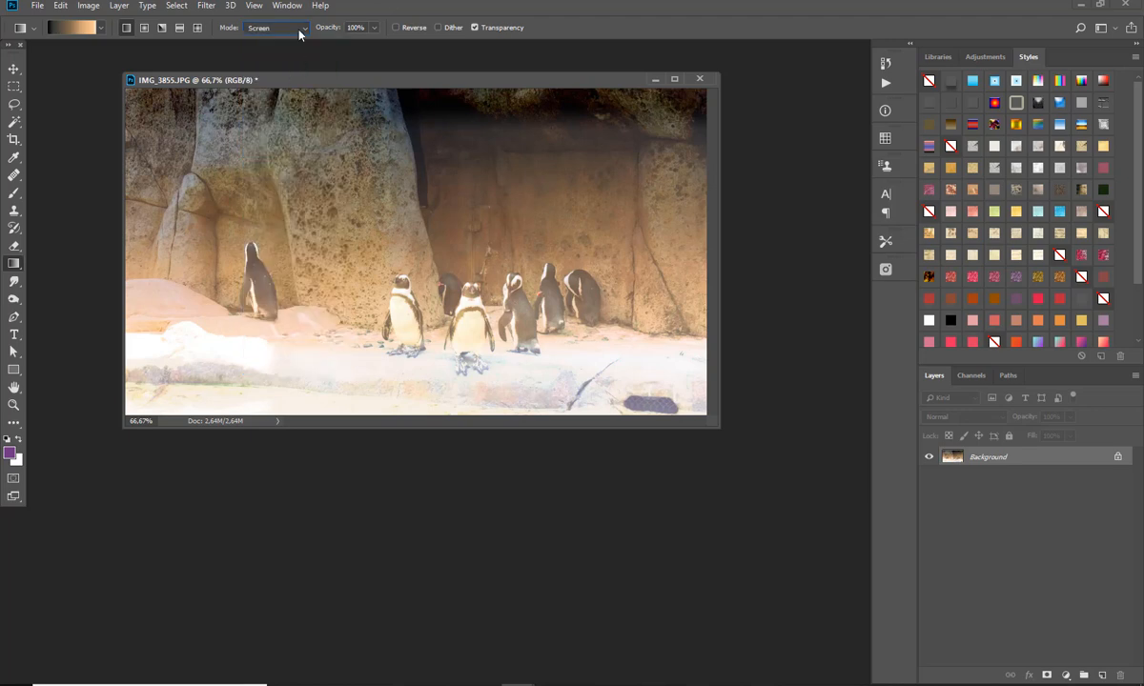
click(299, 33)
click(286, 230)
drag(536, 78, 567, 89)
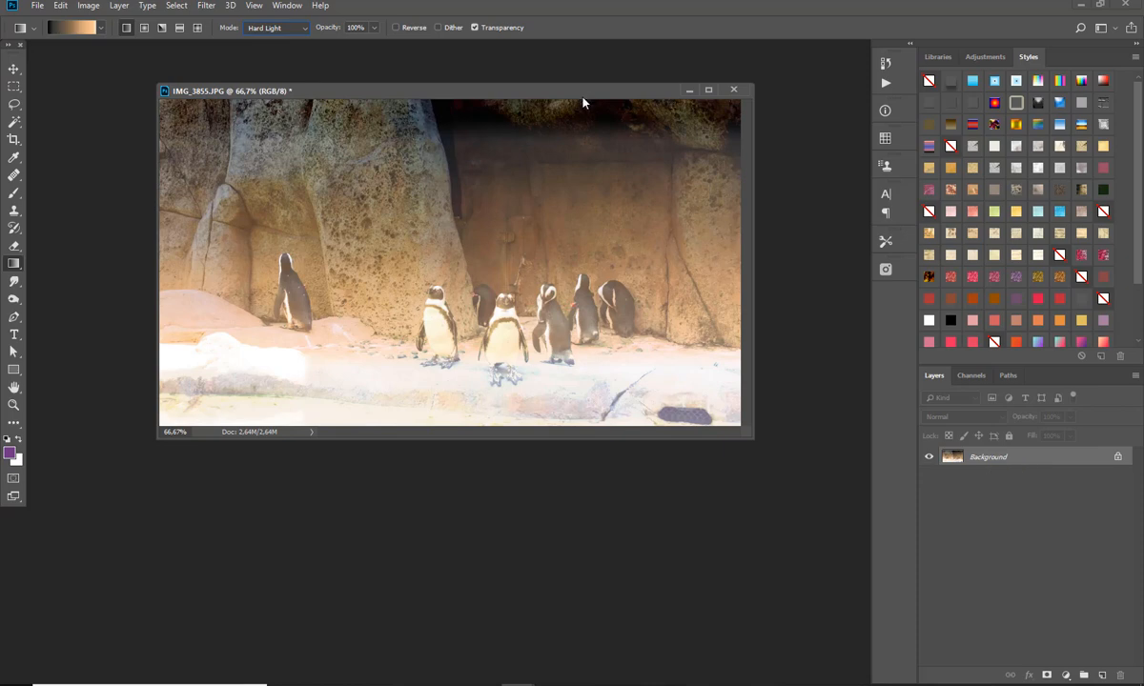
drag(574, 95, 557, 99)
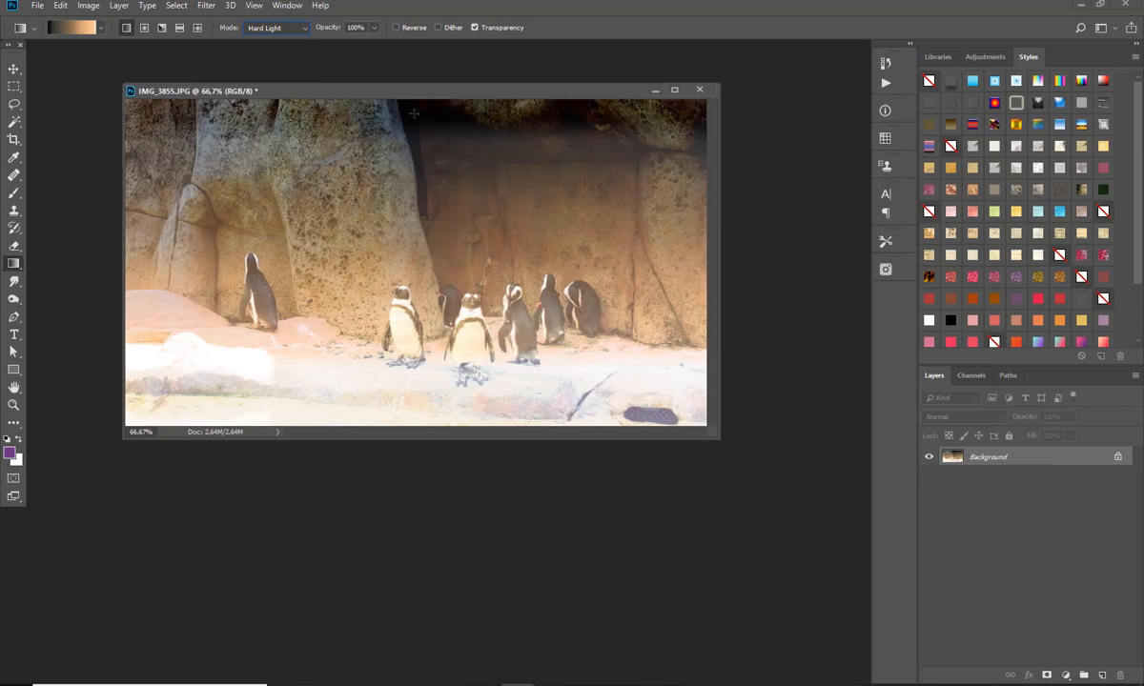
Step: Change the Gradient Tool's gradient to the Blue 1 preset
click(78, 27)
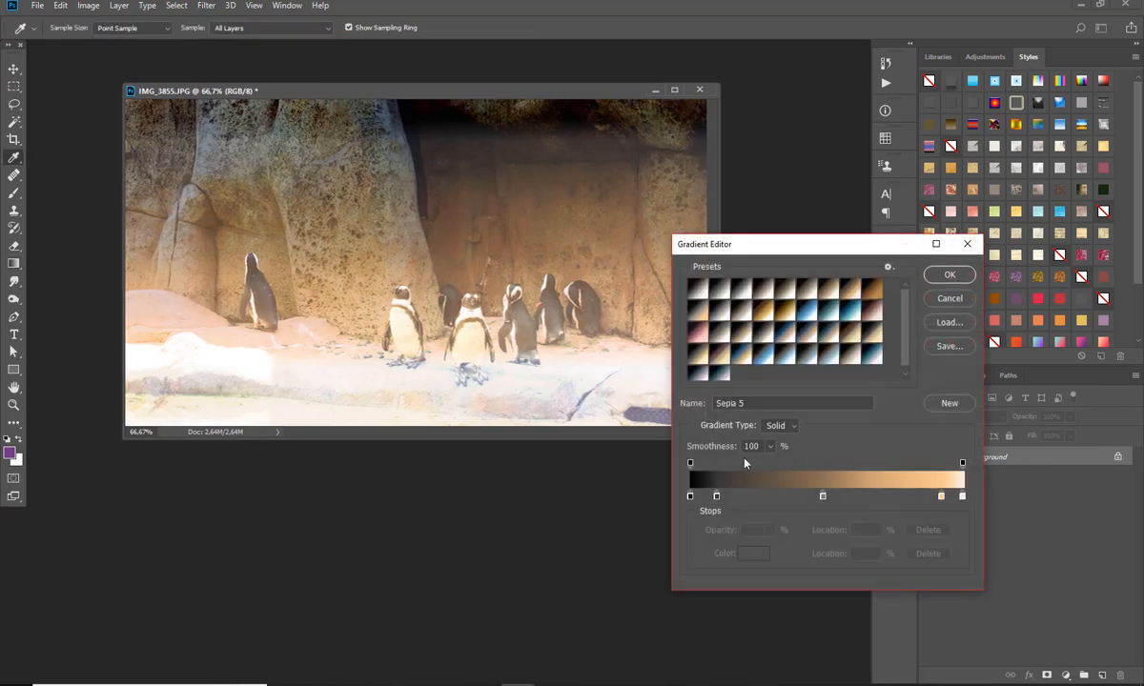
click(750, 299)
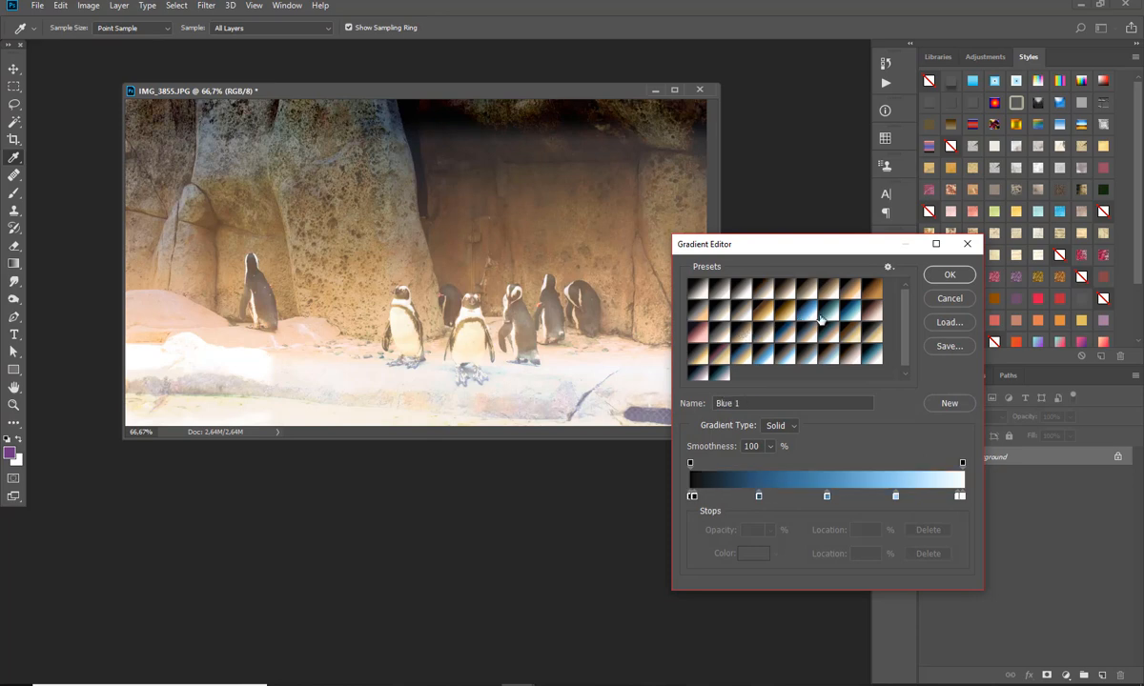
click(950, 275)
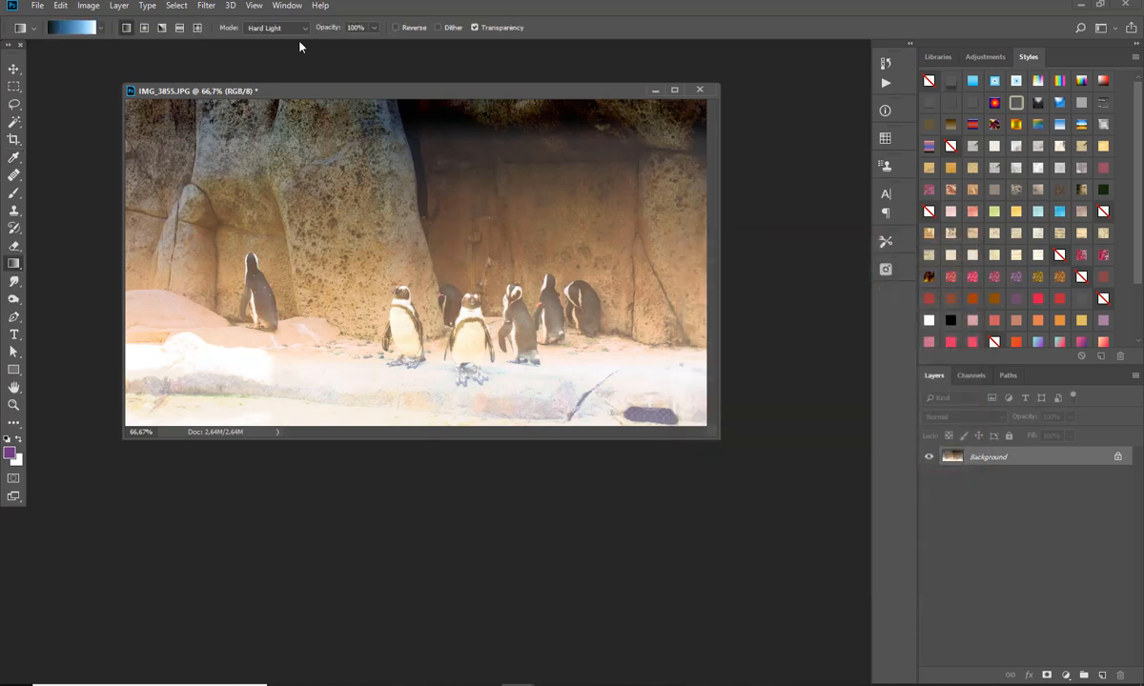
Step: Revert the penguin photo to its Open state in the history
click(287, 6)
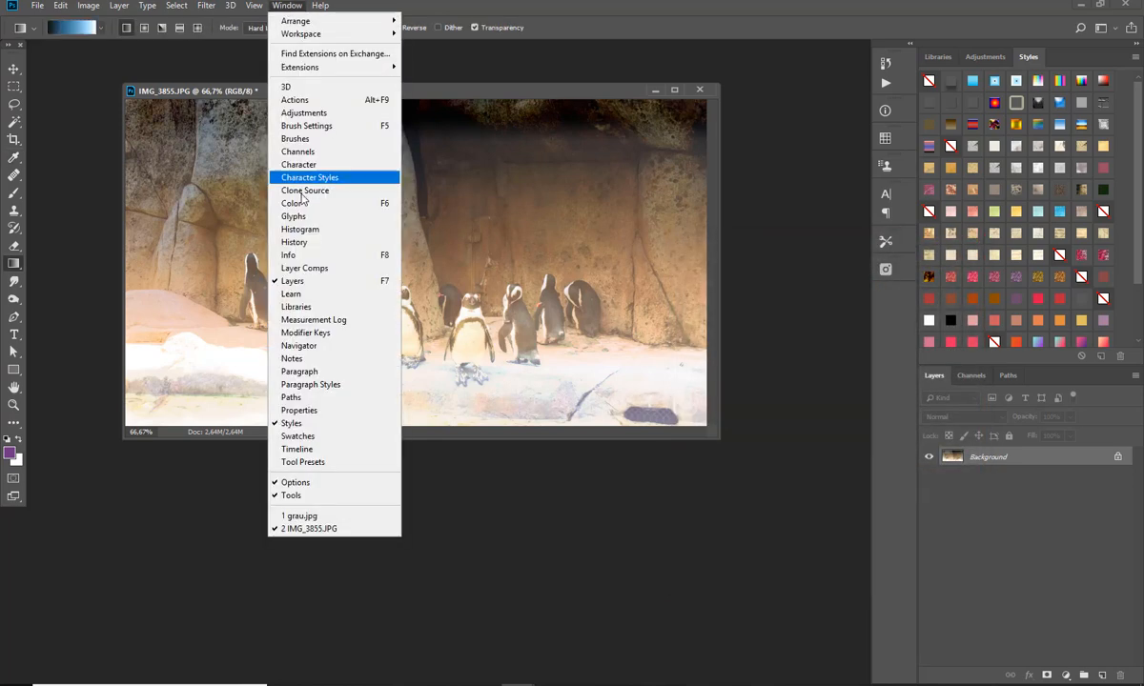
click(301, 244)
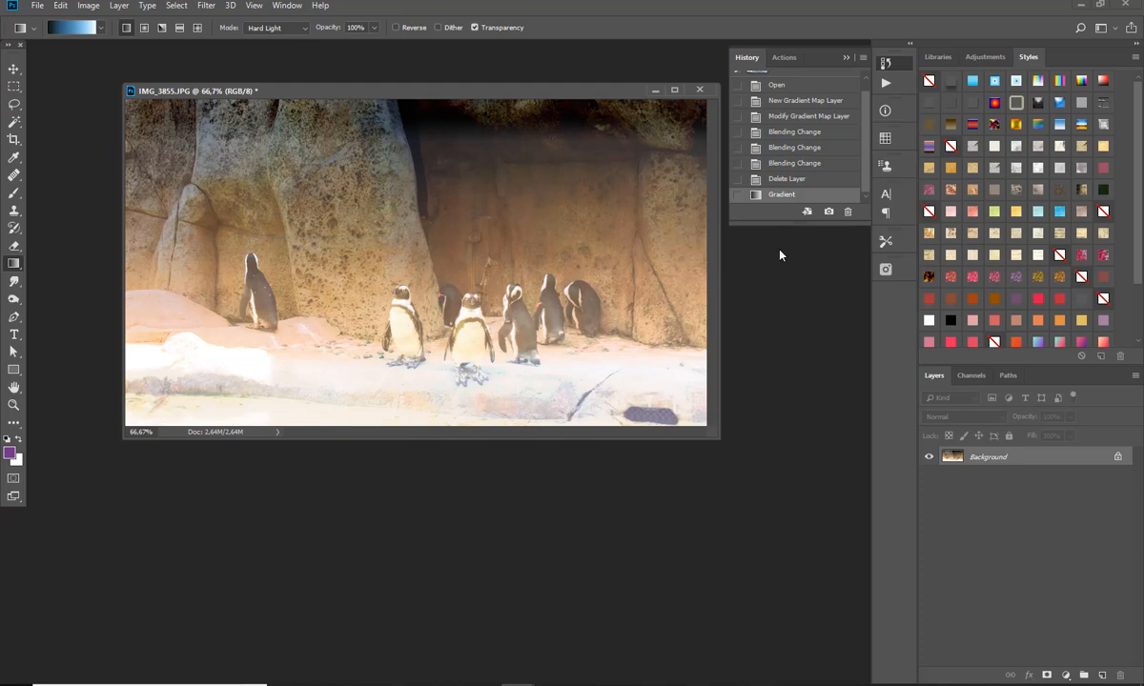
click(779, 86)
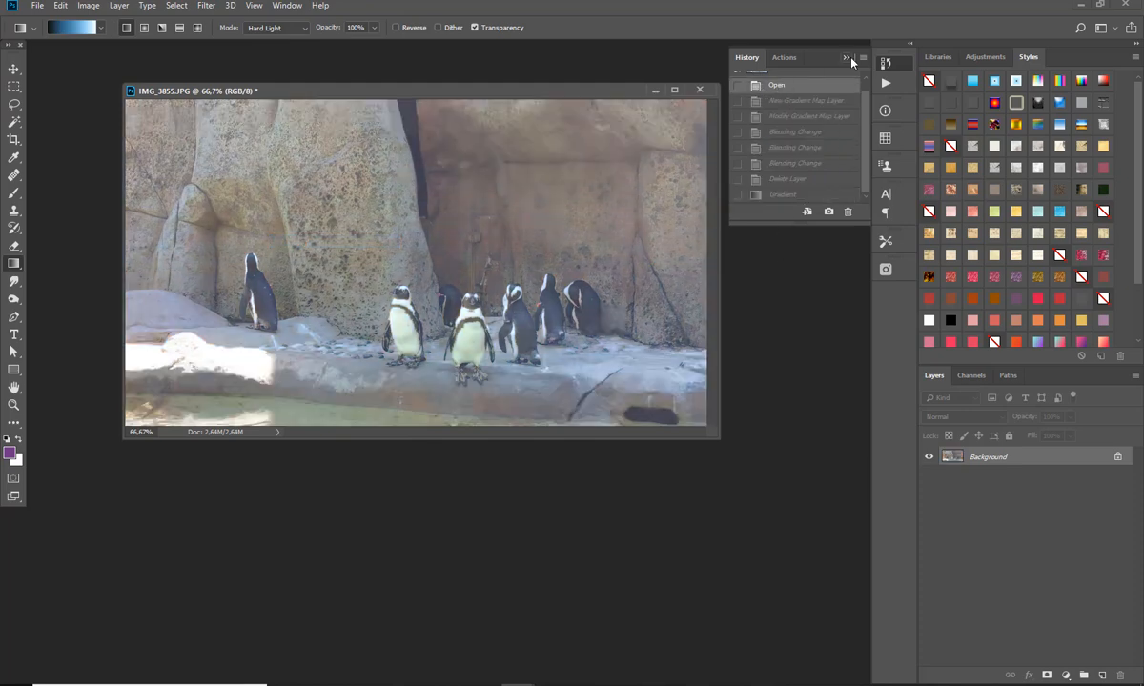
click(849, 59)
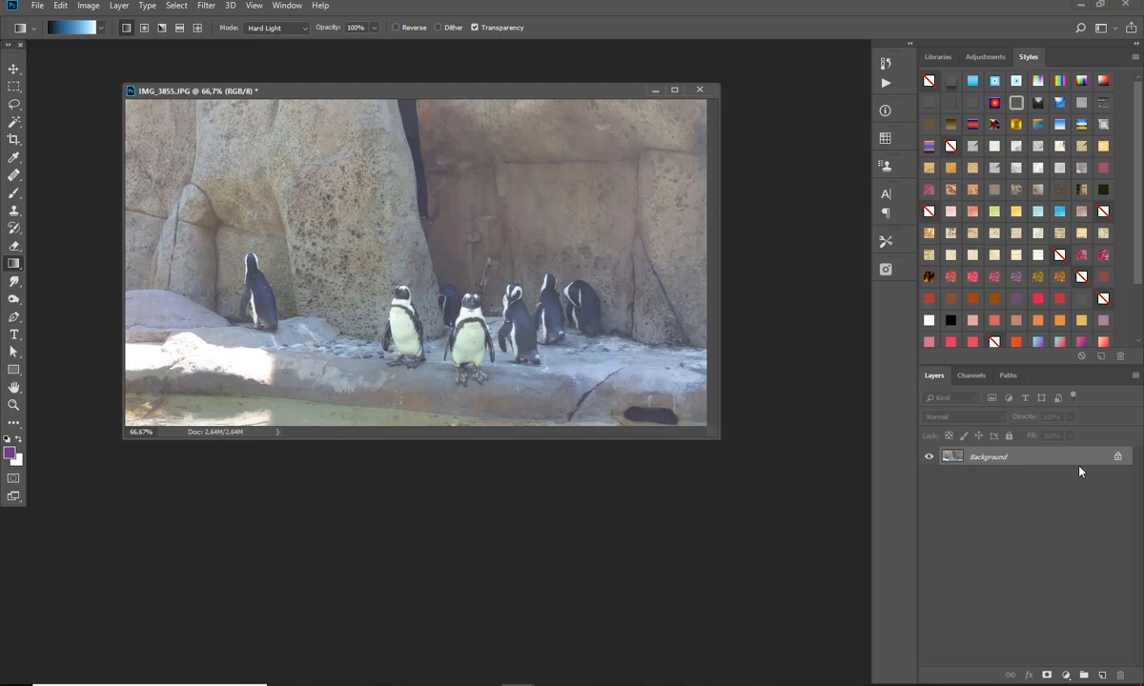
Step: Add a new empty layer above the Background and activate the Gradient Tool for it
click(1102, 675)
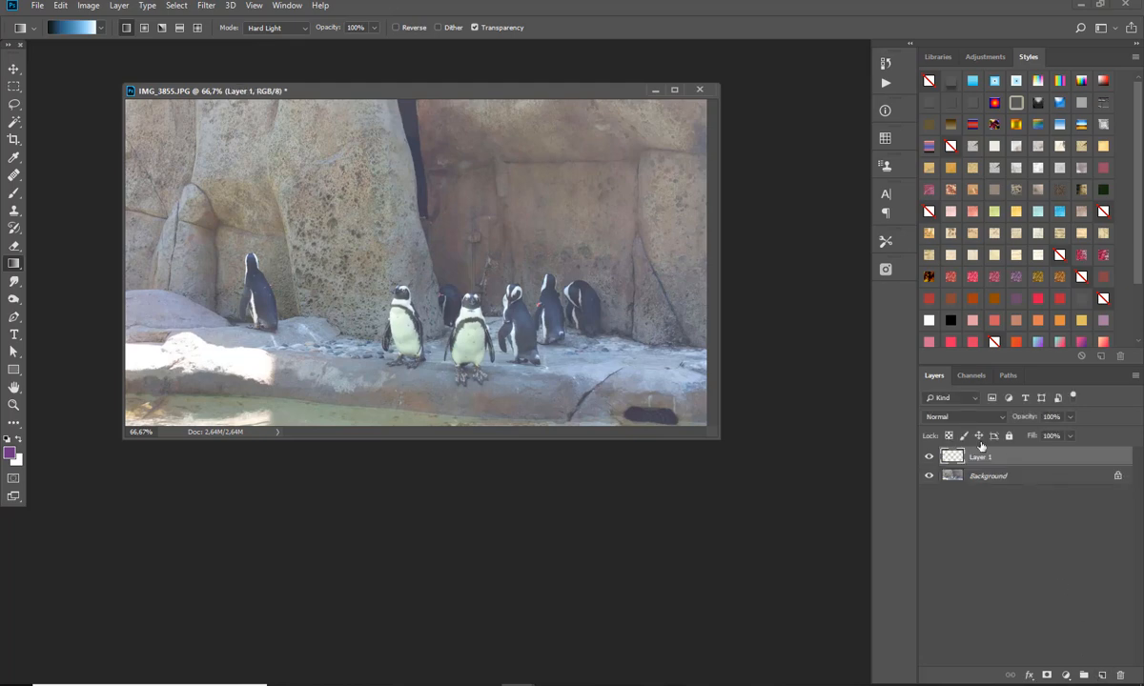
right_click(13, 263)
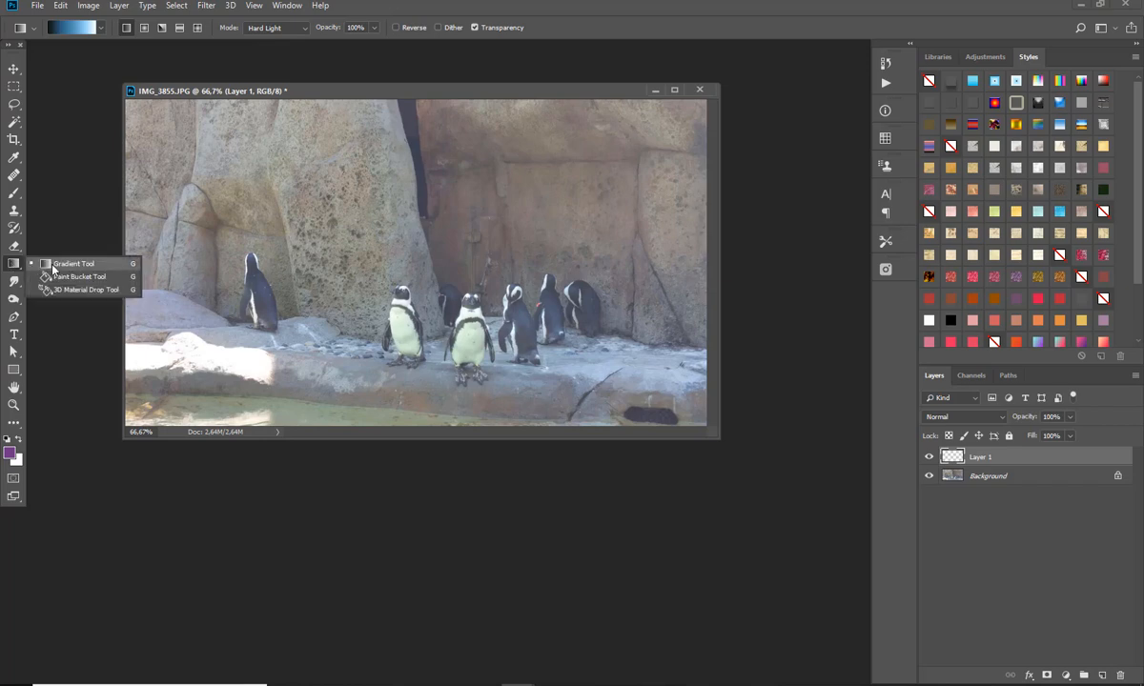
click(58, 264)
Step: Try the Copper-Sepia and Cyanotype gradient presets, and settle on the dark-to-pink preset
click(71, 27)
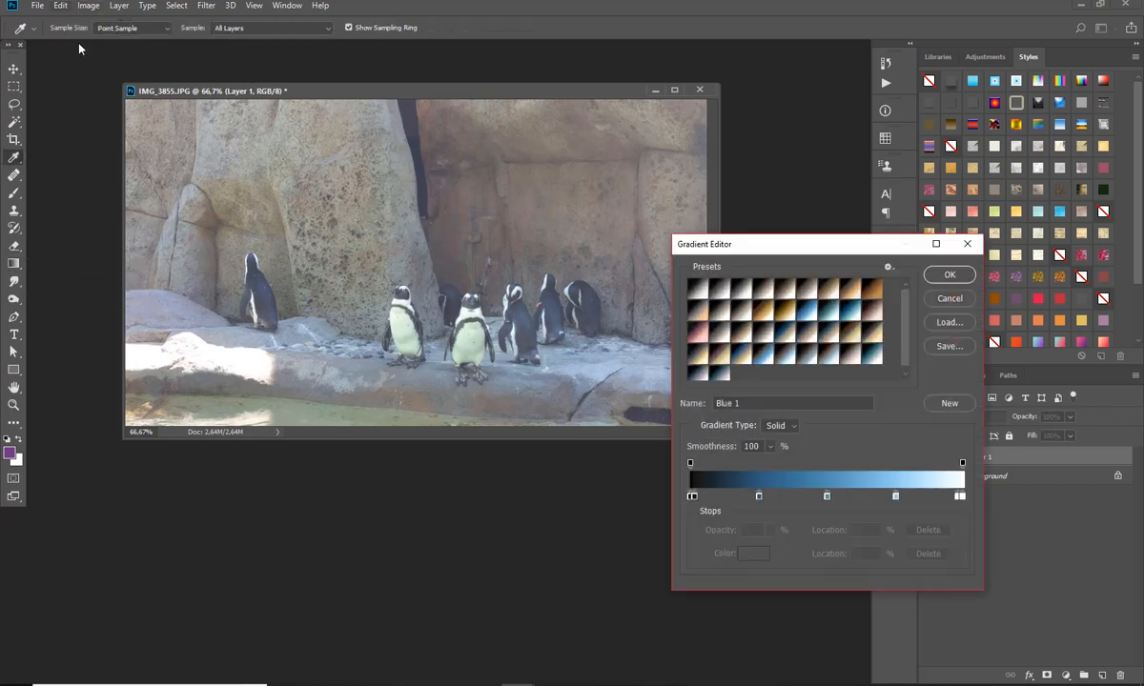
drag(800, 250, 745, 264)
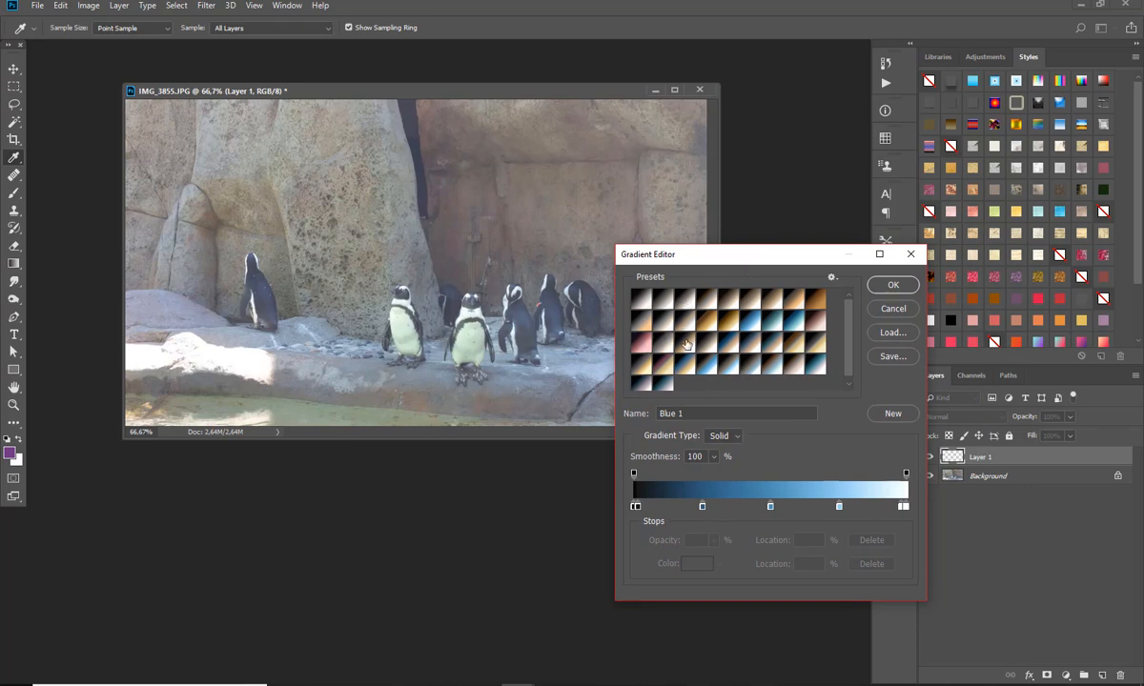
click(831, 278)
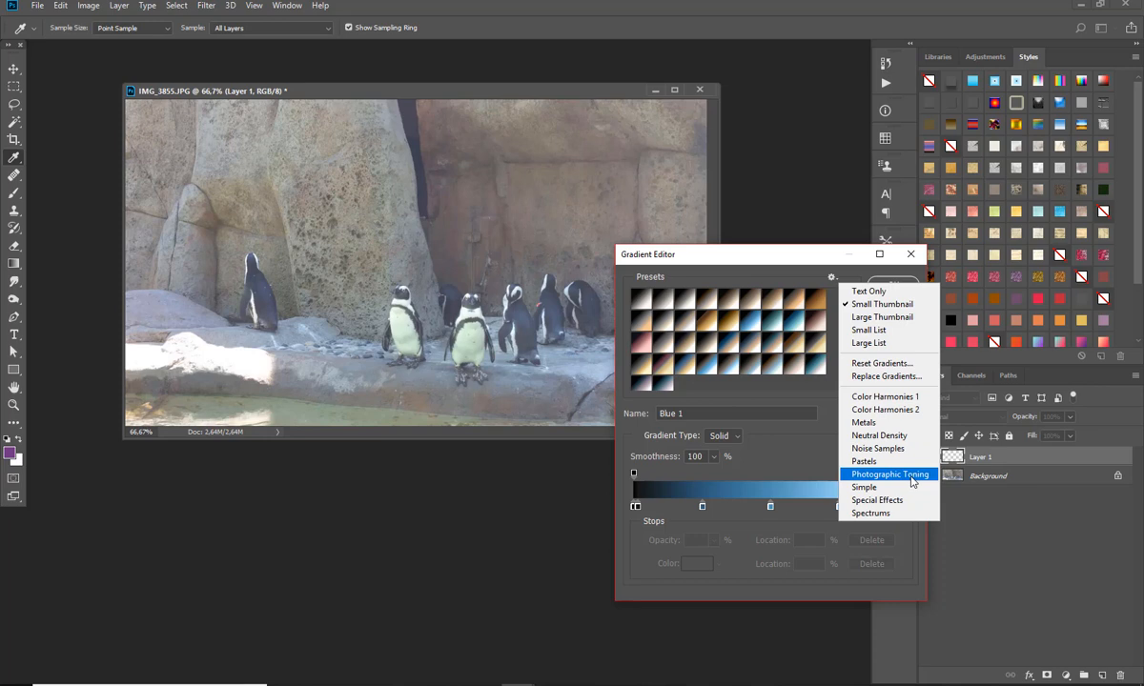
click(779, 244)
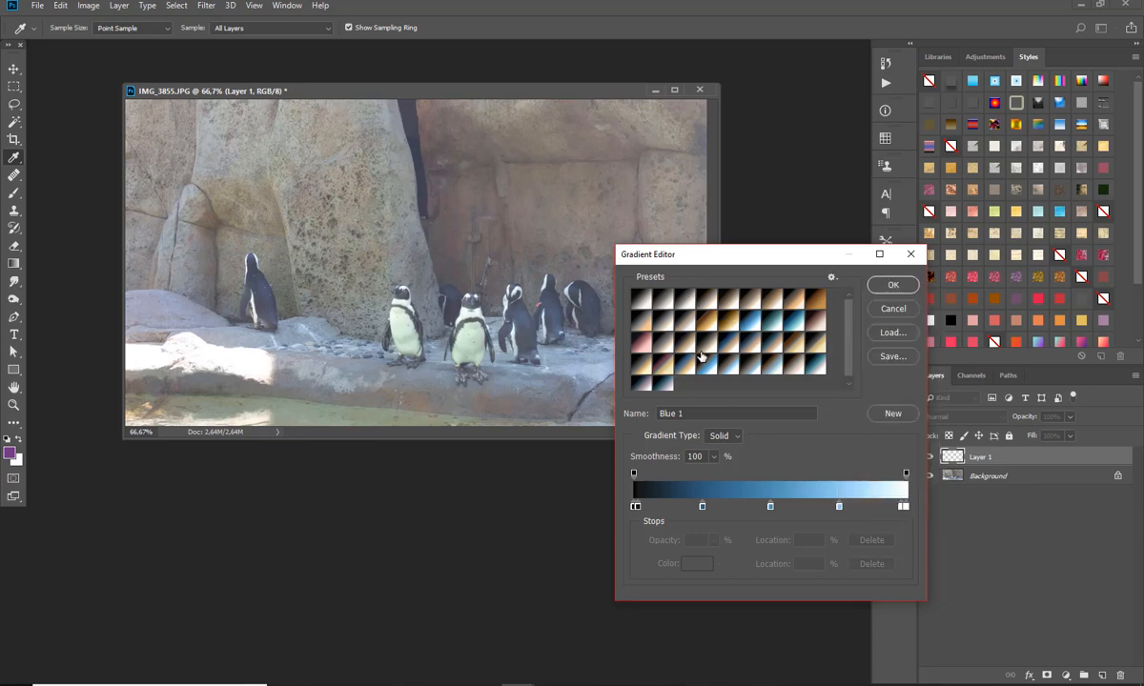
click(739, 346)
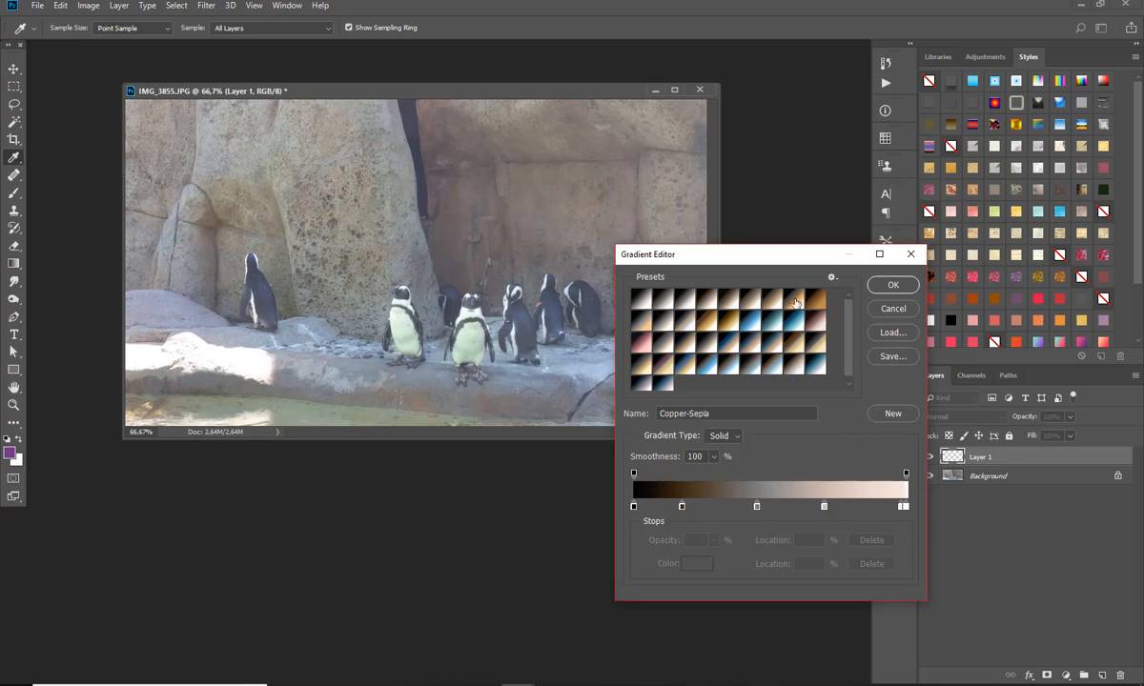
click(799, 336)
click(833, 280)
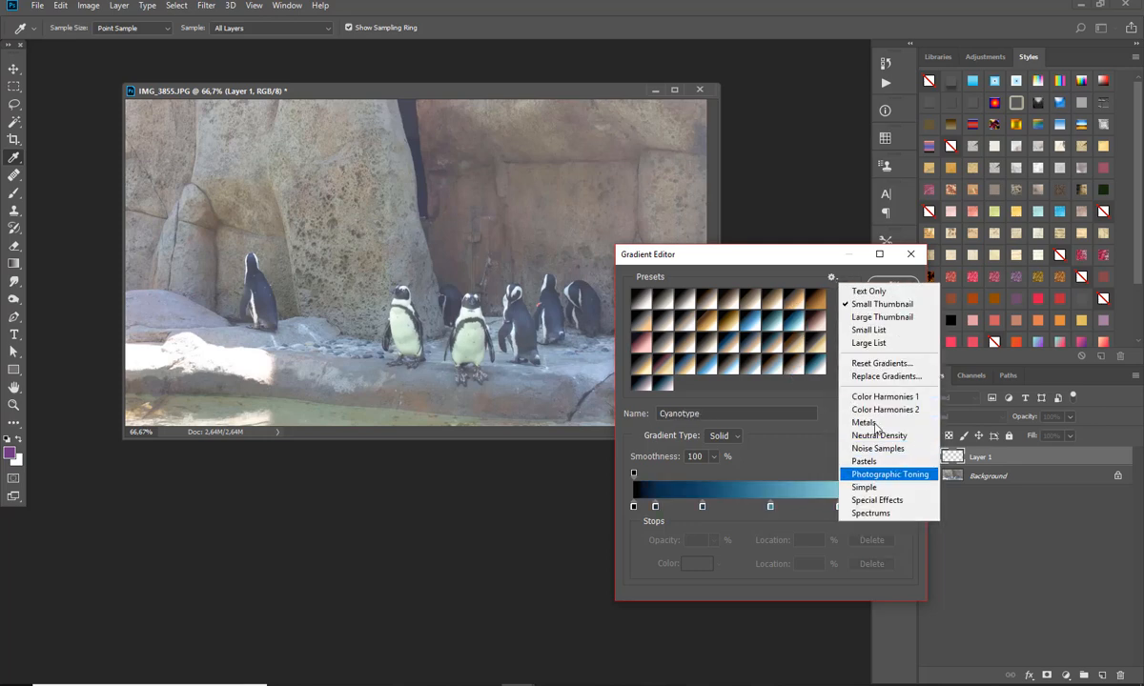
click(818, 257)
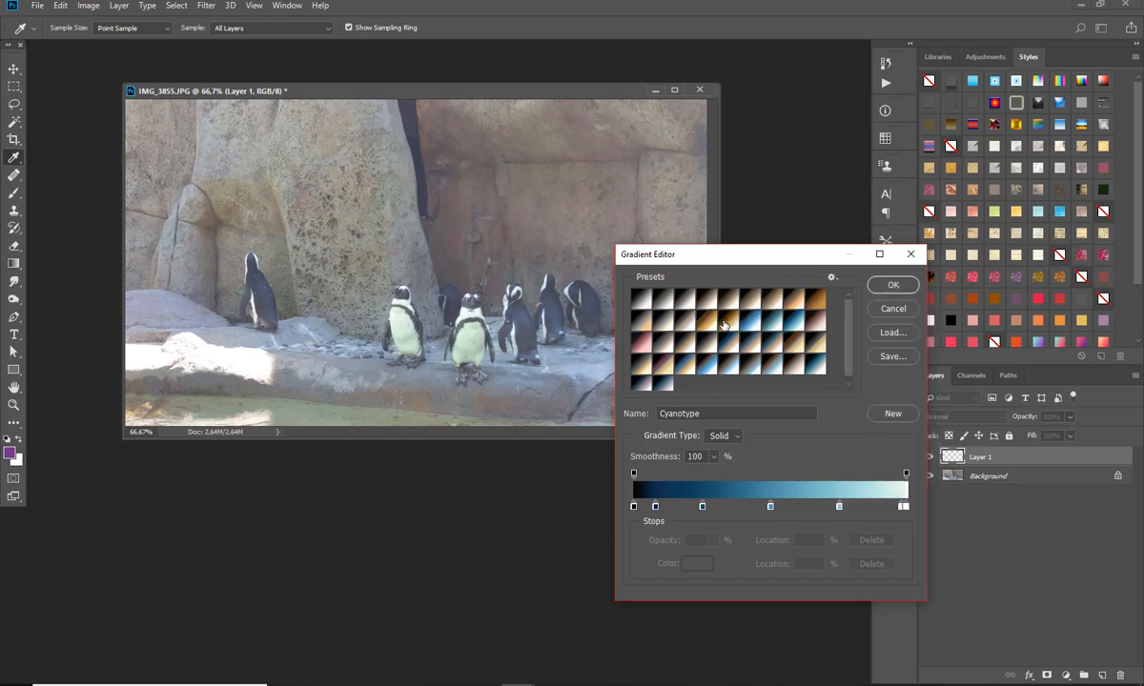
click(640, 347)
click(878, 289)
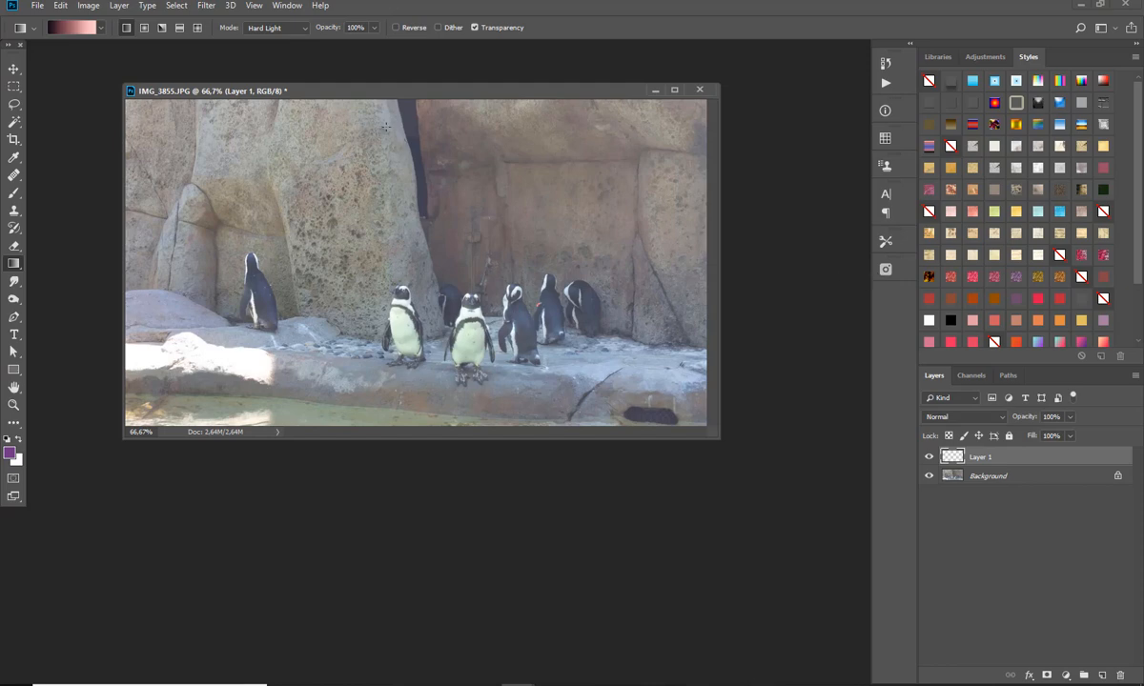
Step: Set the gradient's mode to Normal and fill the new layer horizontally from the left edge to about two thirds across
click(302, 28)
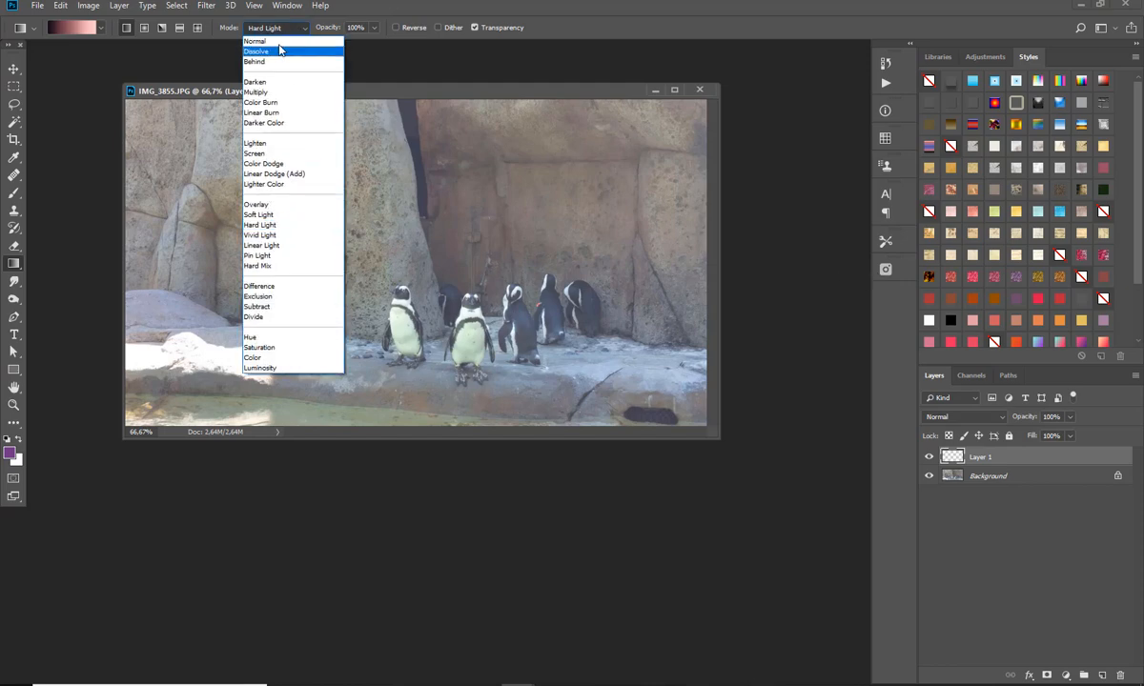
click(279, 41)
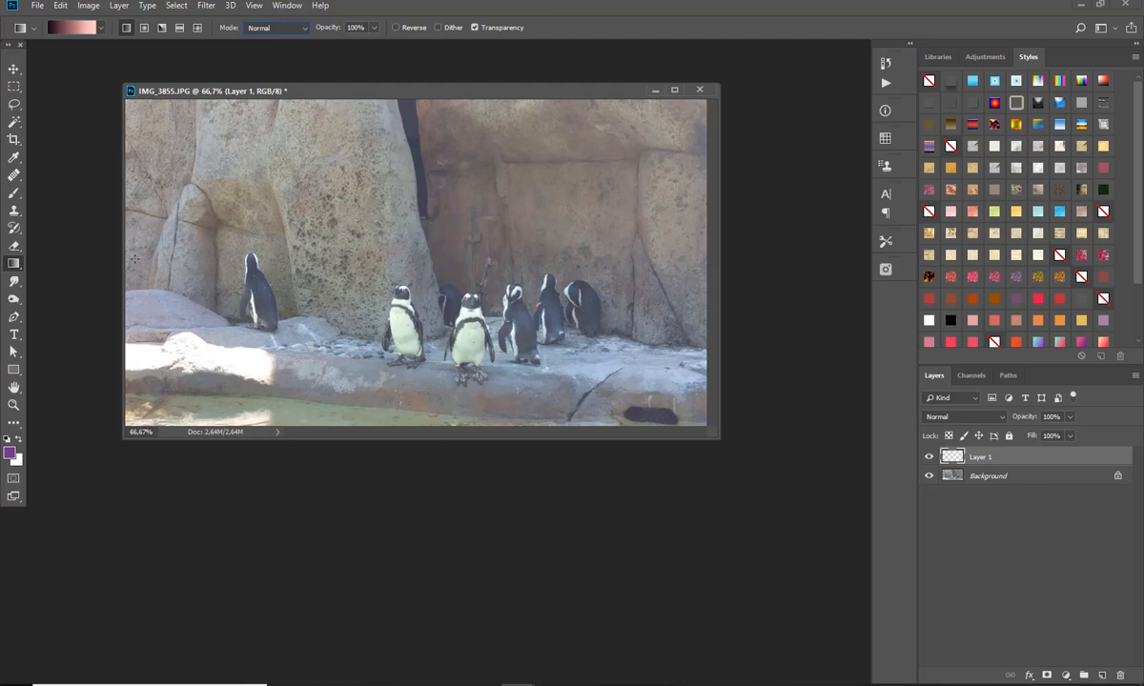
drag(131, 246, 515, 246)
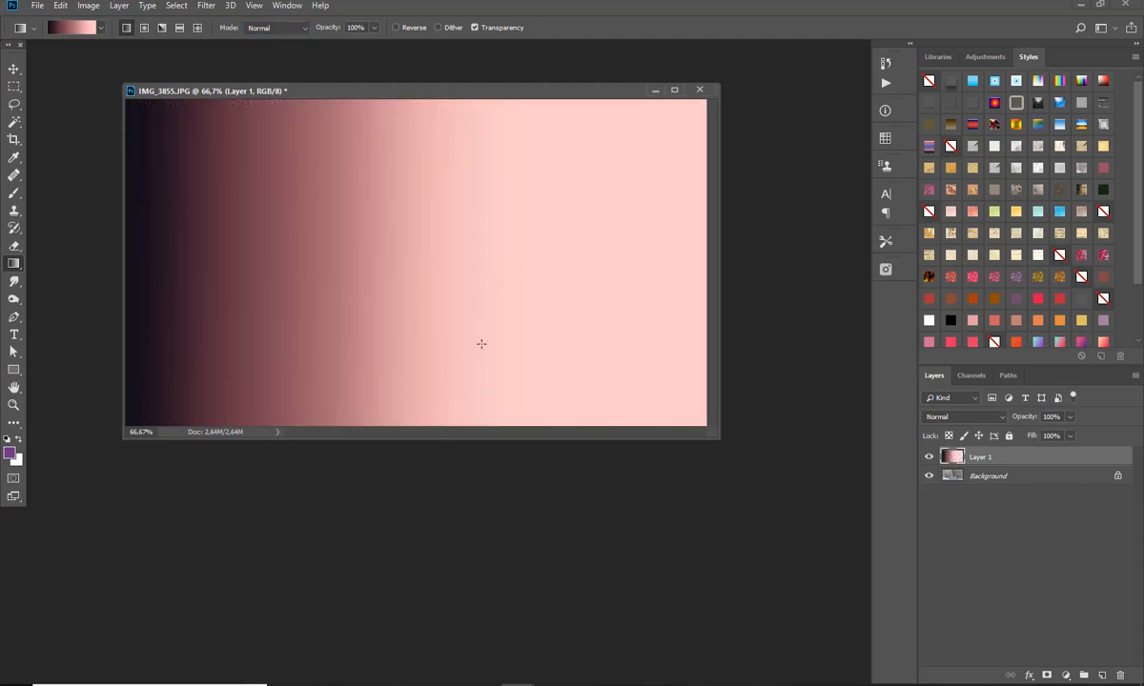
Step: Try the Overlay and Soft Light blend modes on the gradient layer, and settle on Multiply
click(958, 420)
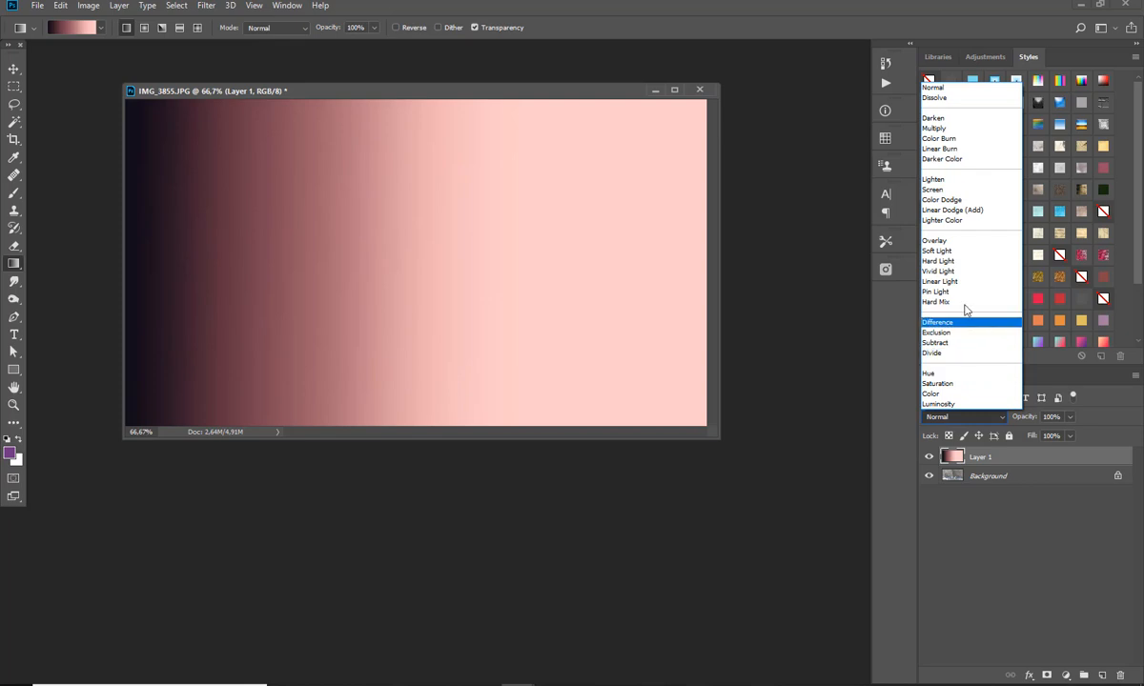
click(947, 242)
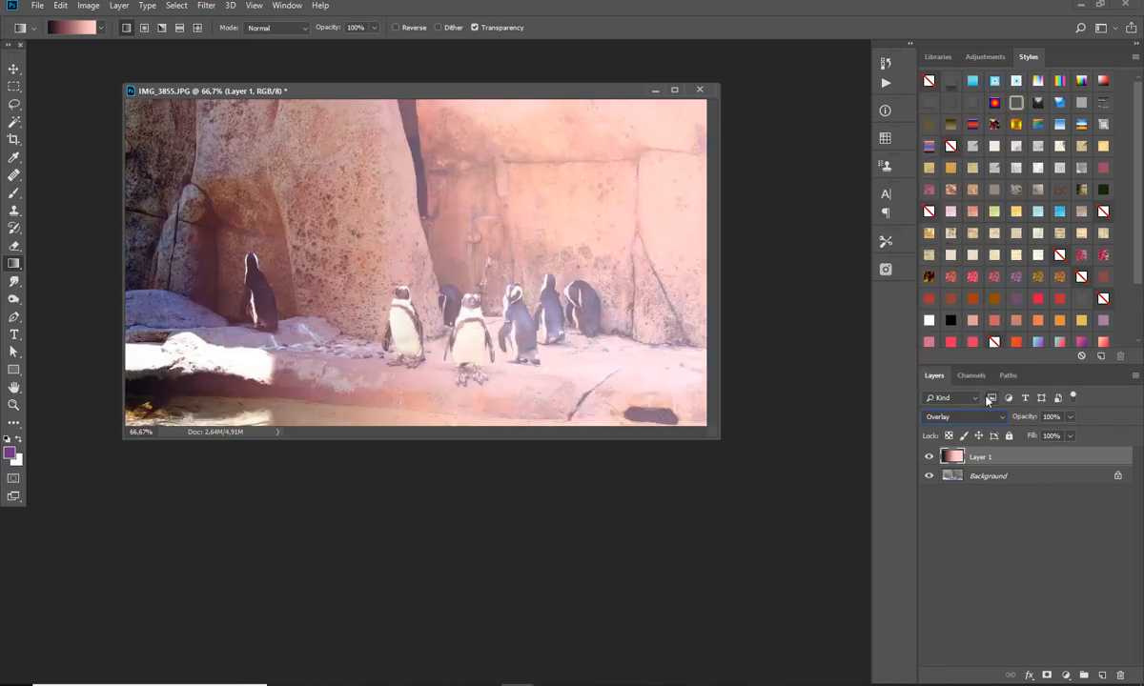
click(963, 417)
click(947, 250)
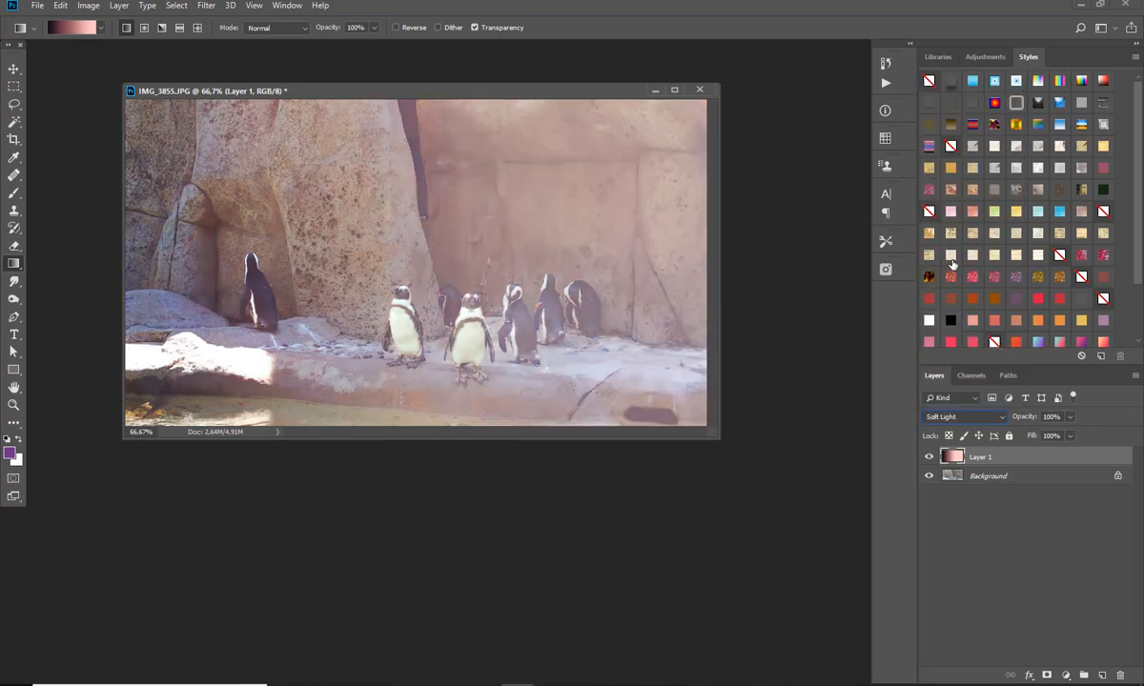
click(959, 416)
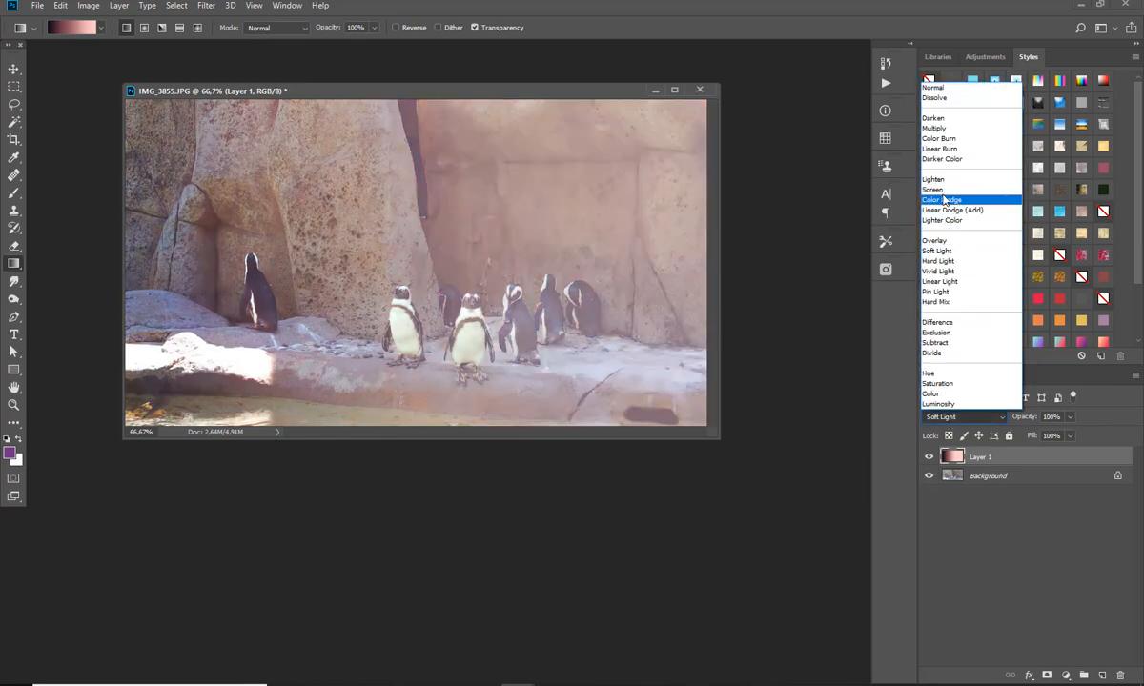
click(940, 128)
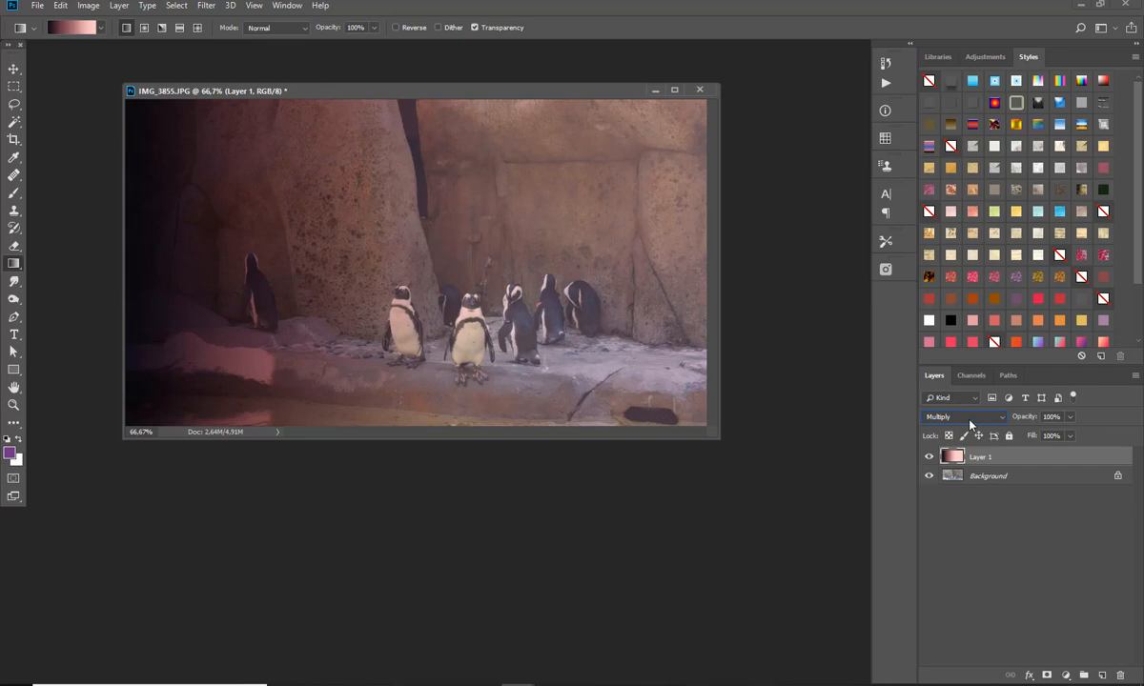
click(970, 424)
click(969, 423)
Step: Set the Gradient Tool's style to Reflected and choose the Sepia-Blue 2 preset
click(178, 29)
click(76, 26)
click(734, 330)
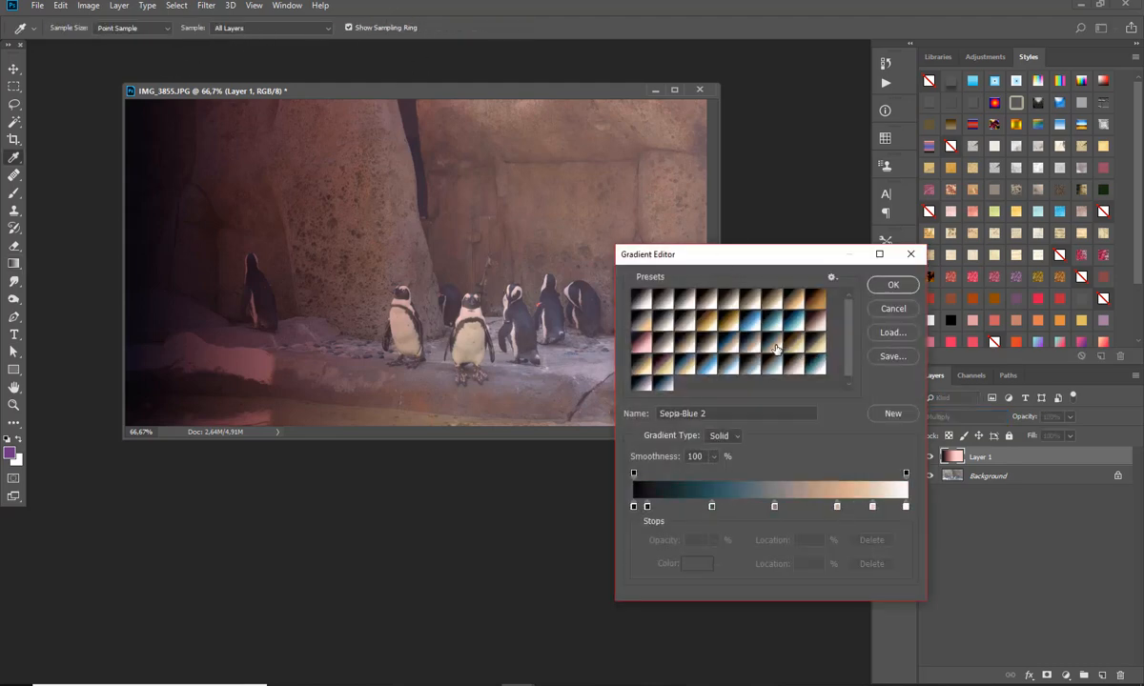
click(881, 289)
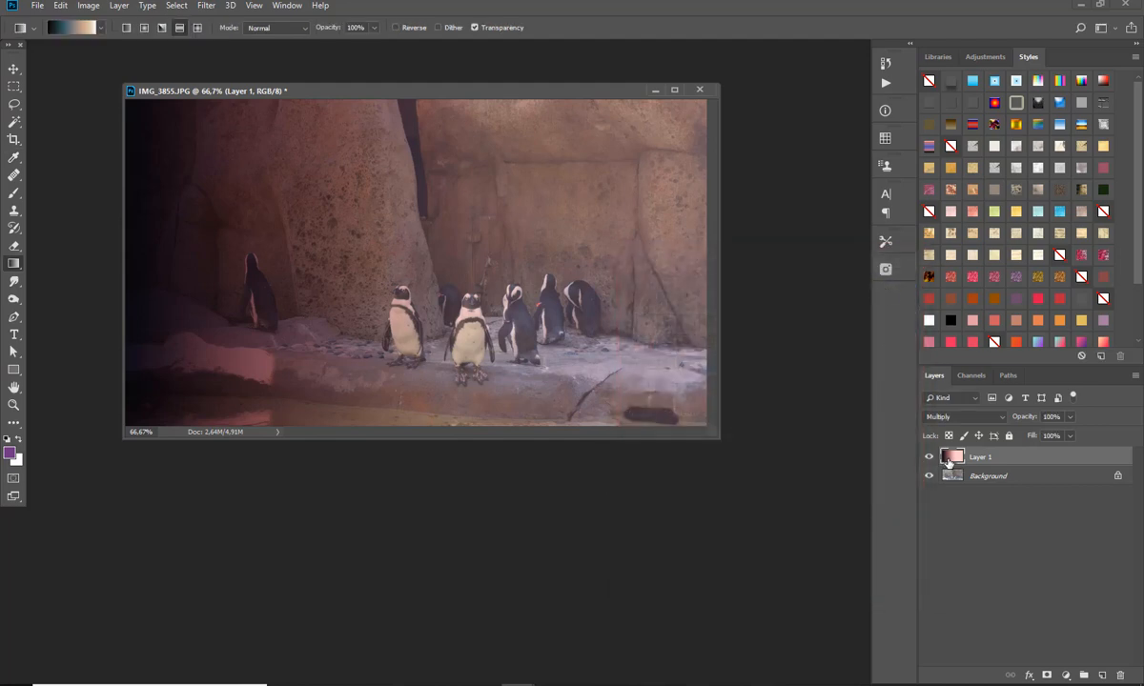
Step: Delete the gradient layer above the Background and shift the photo window slightly within the workspace
mouse_move(526, 94)
mouse_down()
mouse_move(544, 95)
mouse_move(531, 92)
mouse_up()
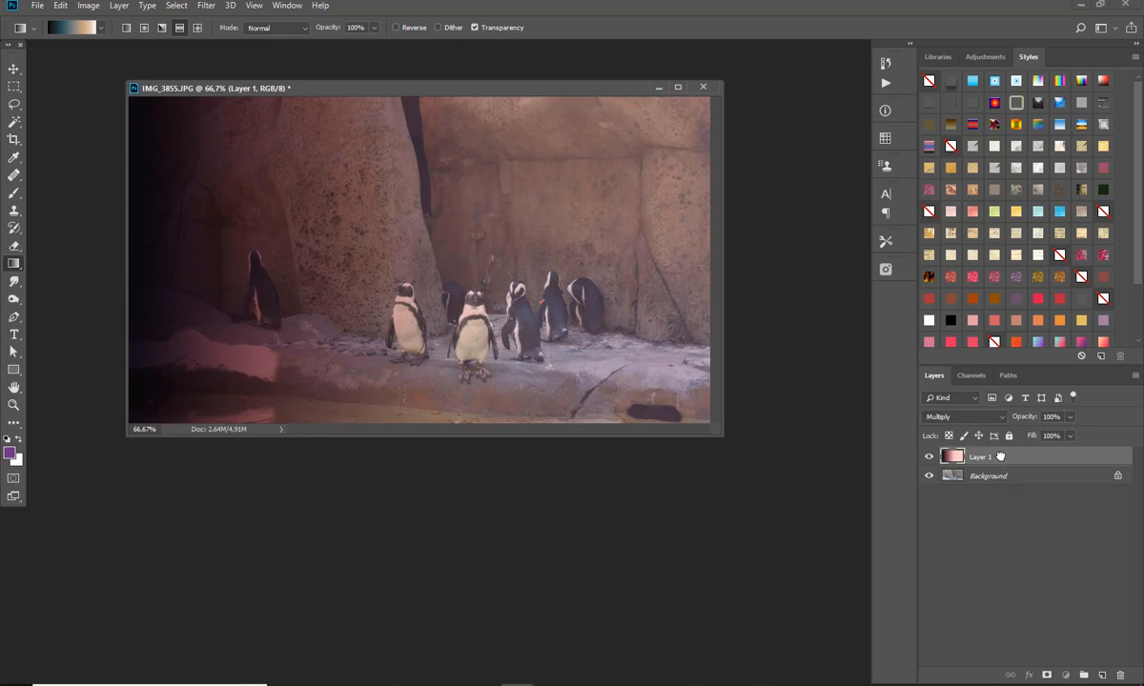
drag(1000, 457, 1119, 675)
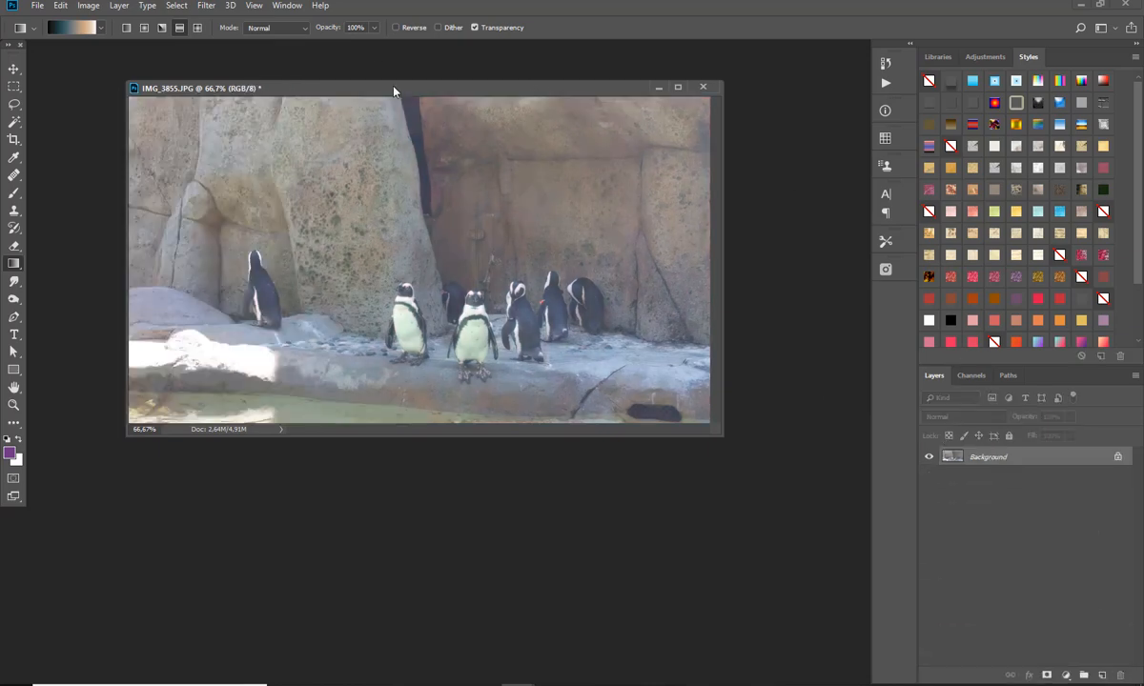
drag(389, 88, 359, 79)
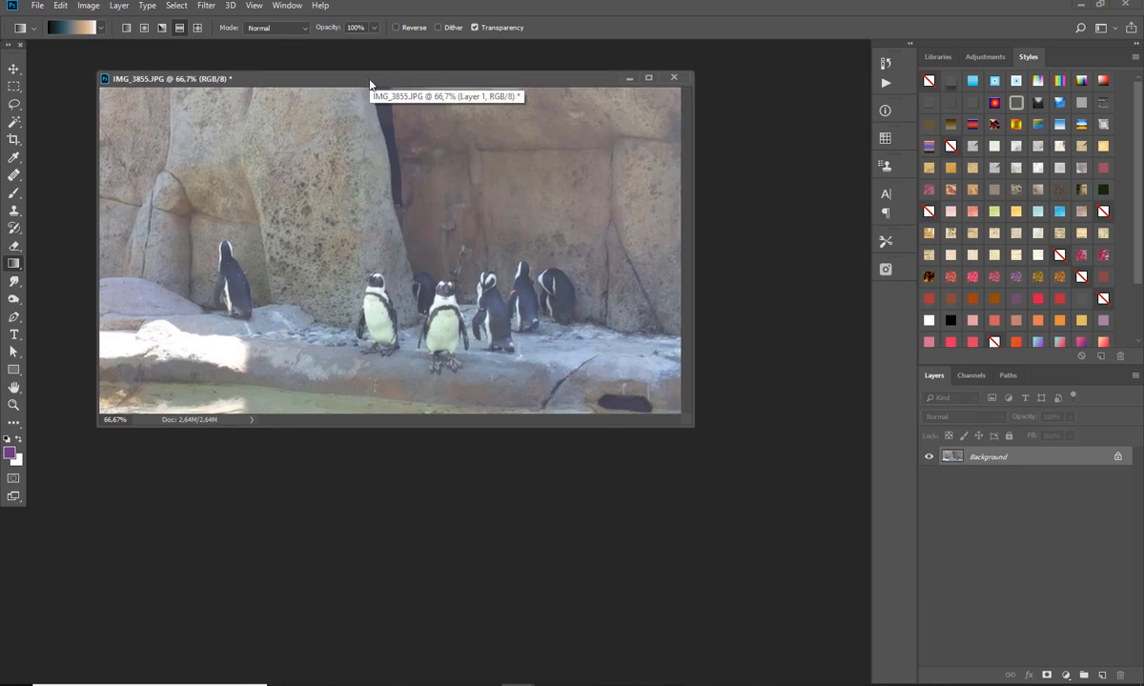
drag(370, 84, 384, 86)
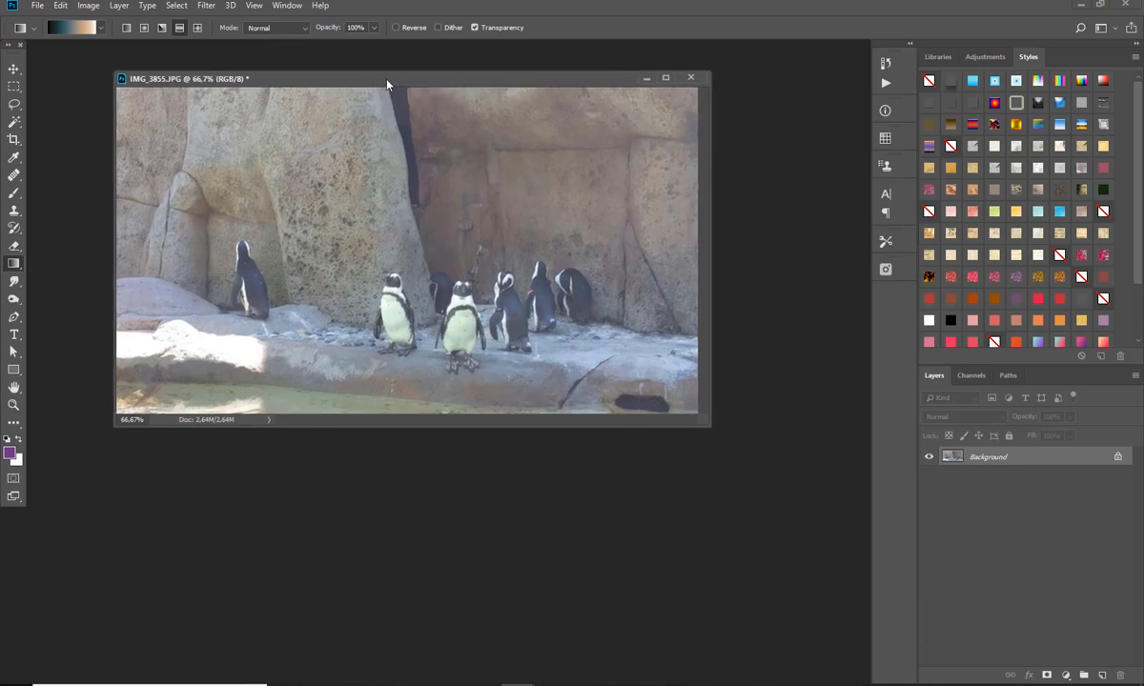
Step: Try the Platinum preset in the Gradient Editor and settle on Blue 1 as the base for a custom gradient
click(71, 30)
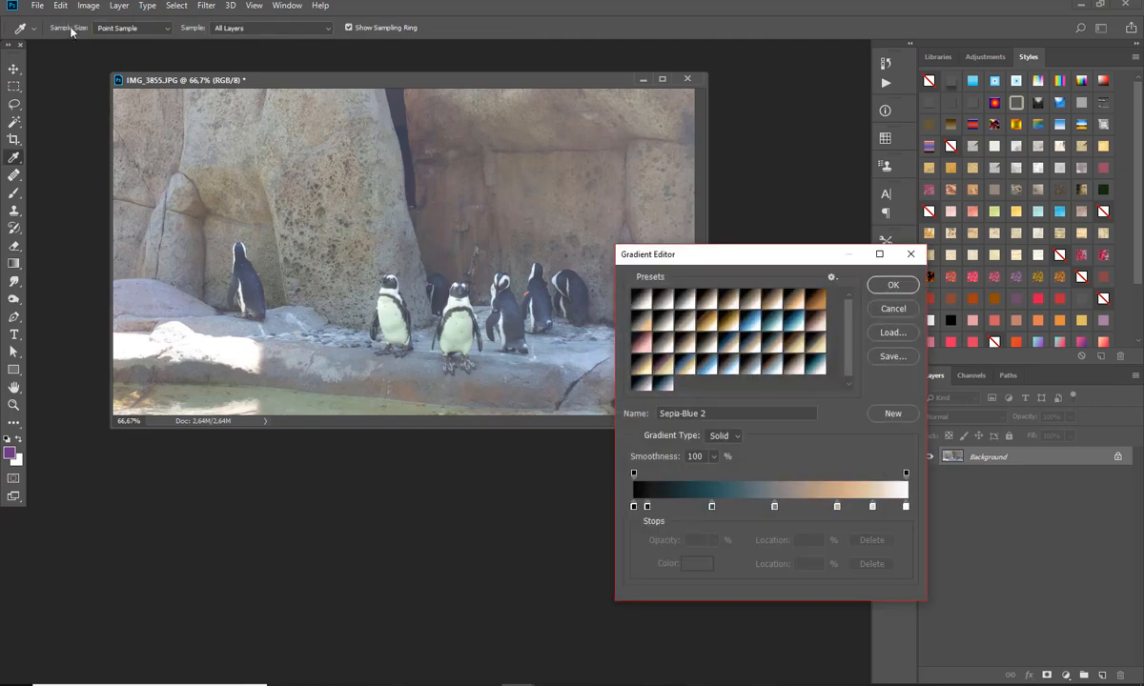
click(642, 302)
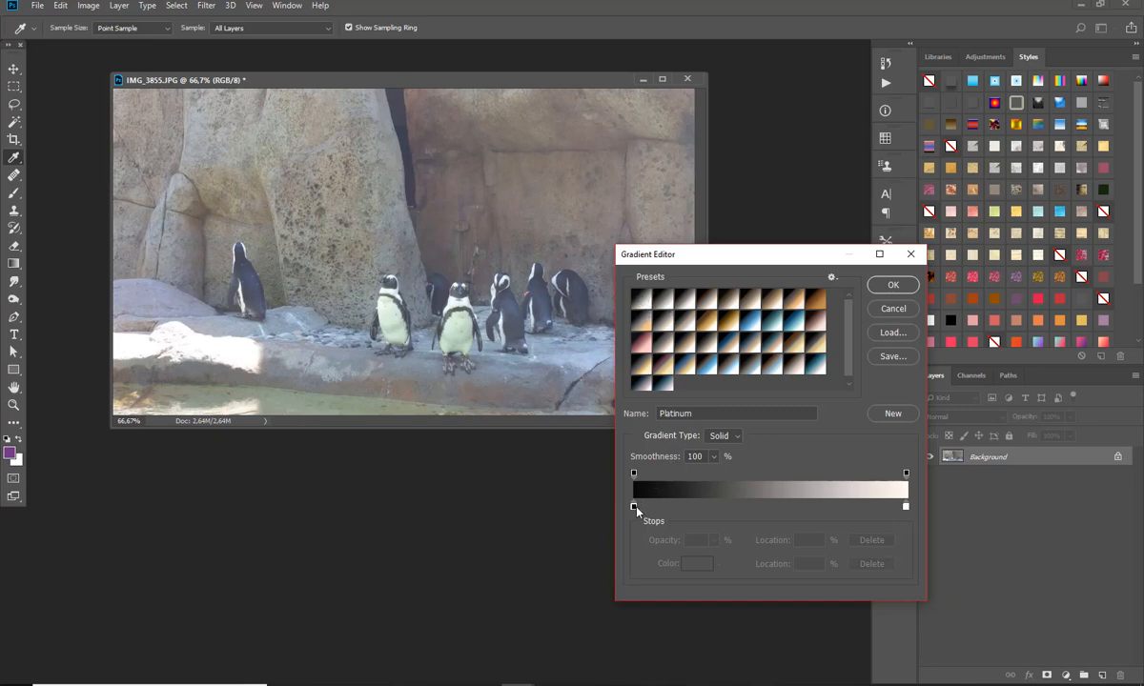
drag(825, 257, 774, 255)
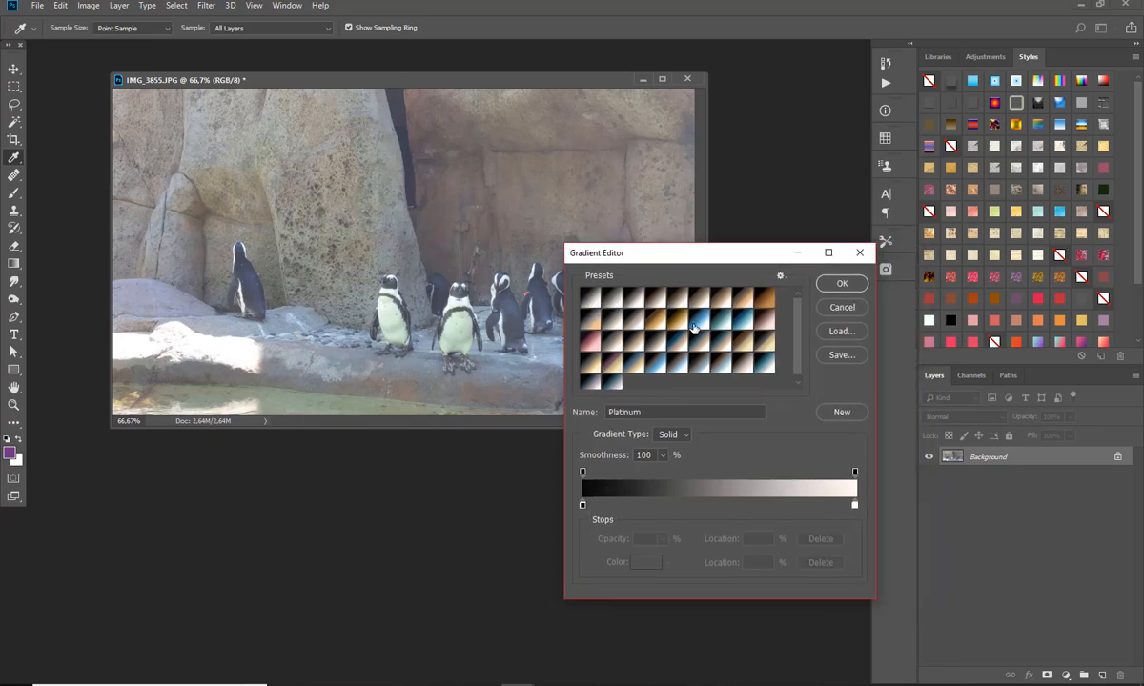
click(729, 371)
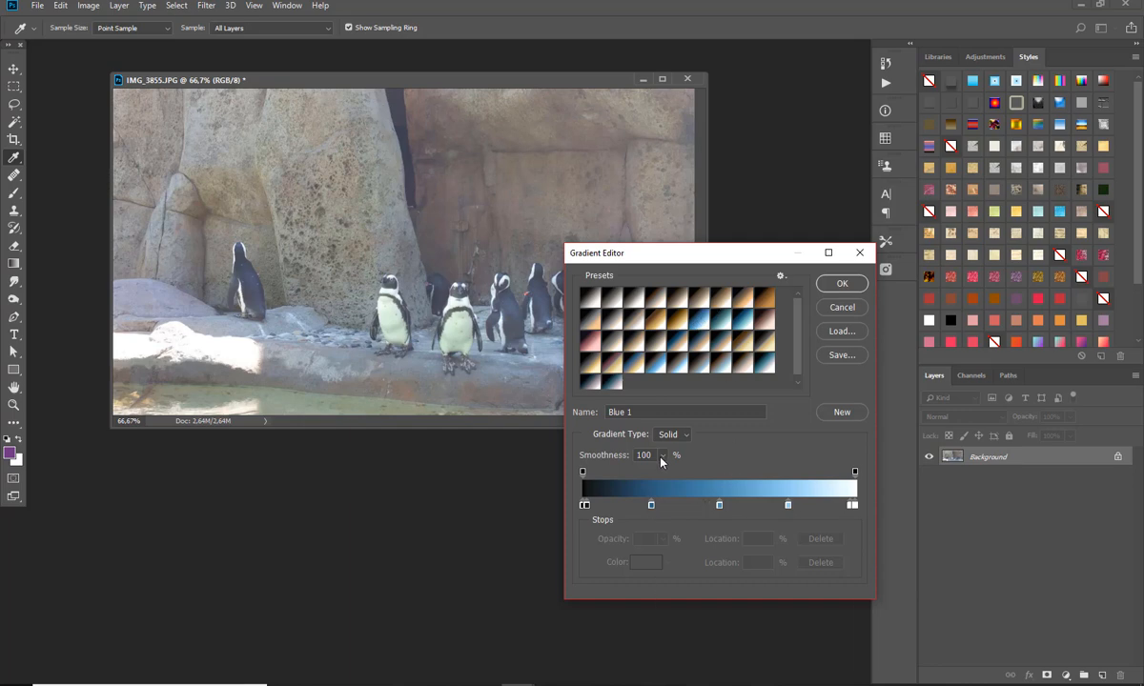
Step: Remove all intermediate color stops from the Blue 1 gradient, keeping only the black and white end stops
click(652, 505)
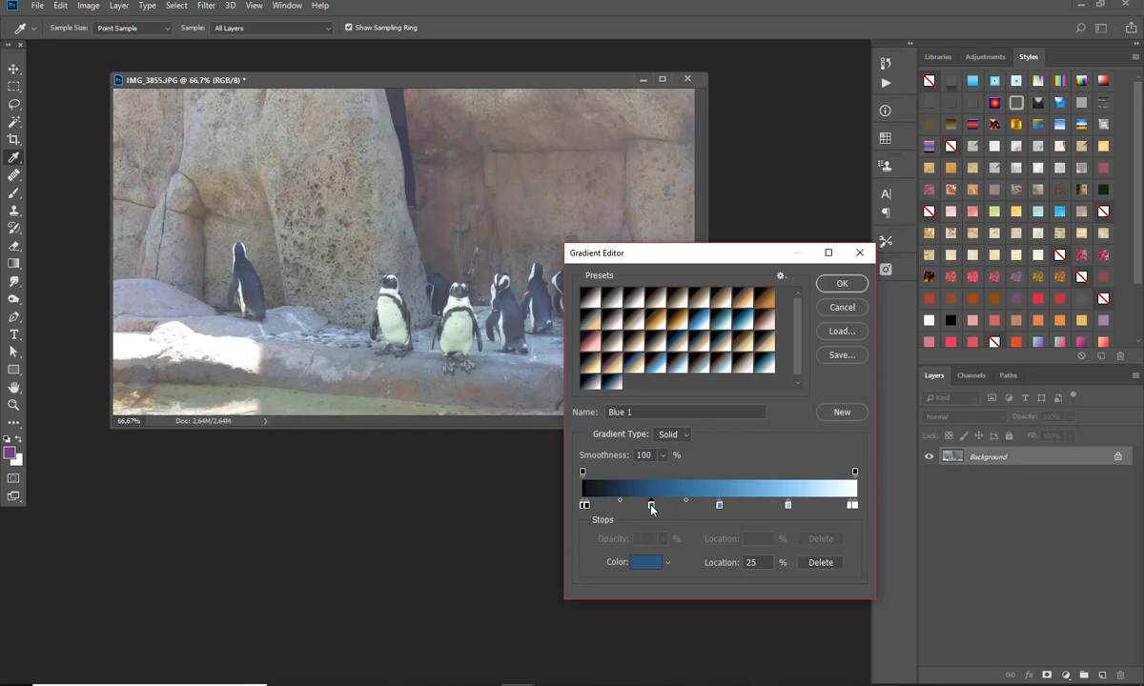
drag(652, 505, 677, 615)
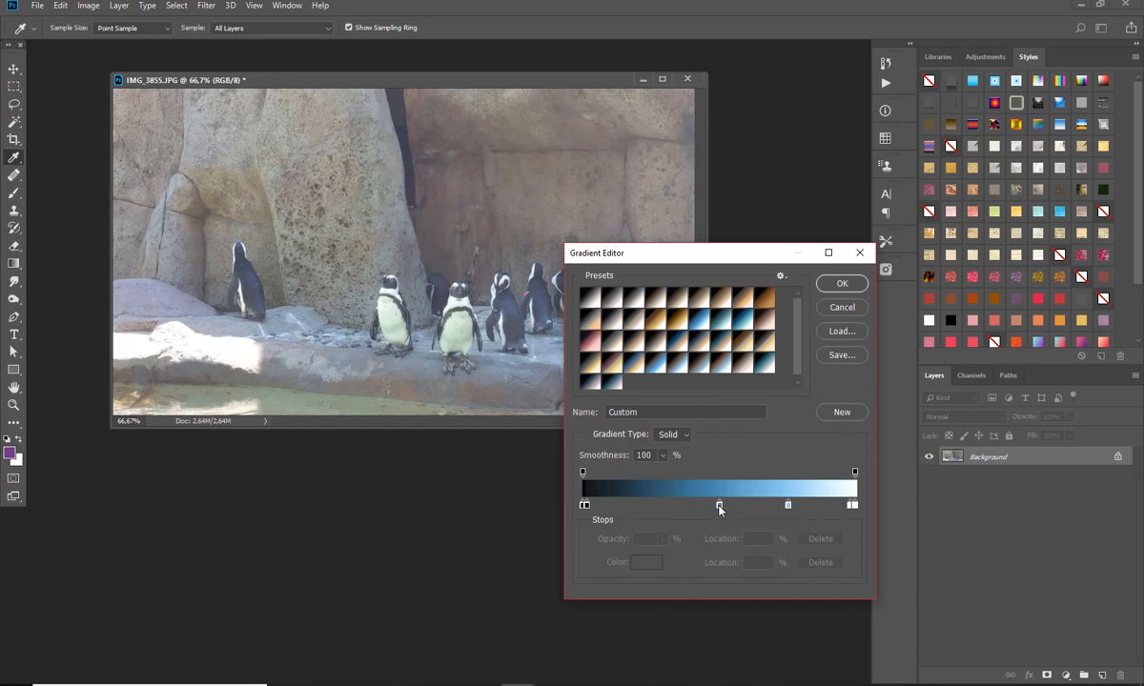
drag(719, 505, 719, 611)
drag(788, 505, 791, 589)
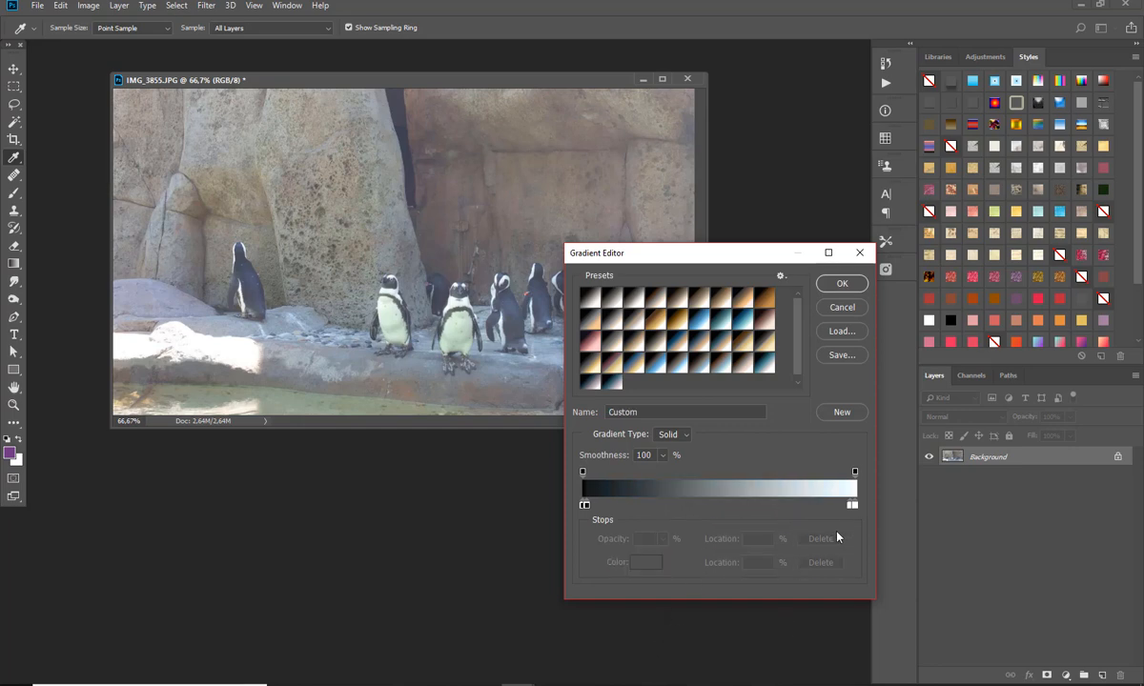
drag(850, 506, 853, 576)
drag(585, 508, 605, 643)
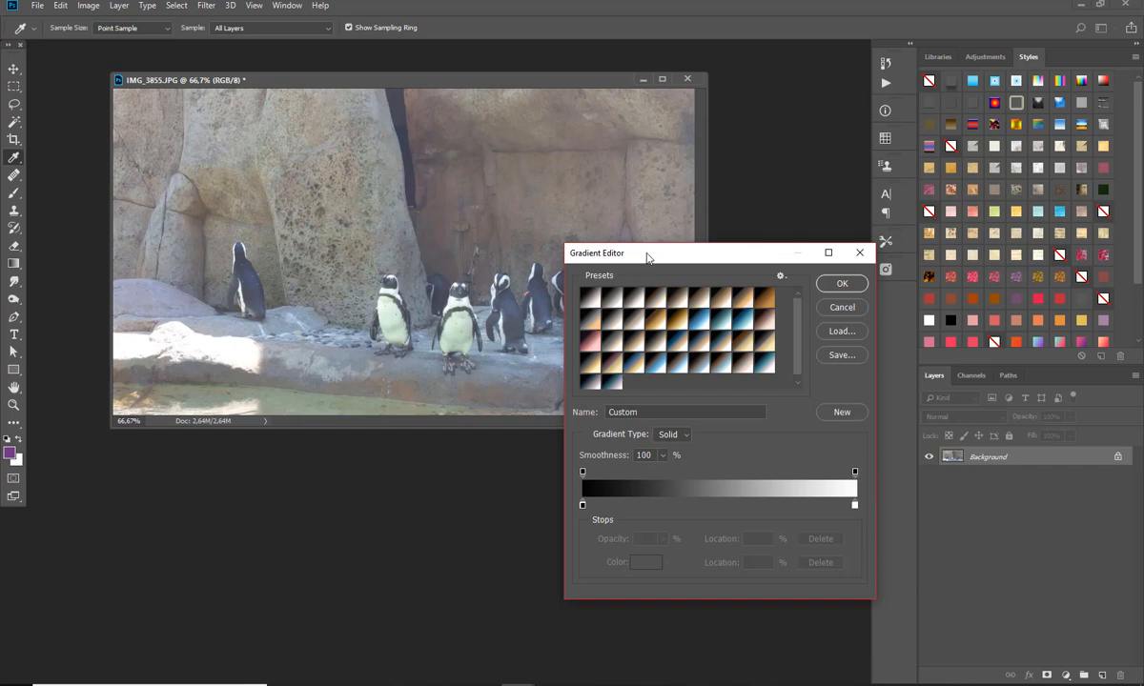
Step: Remove the gradient's white stop, set the opacity stop at location 100% to 0%, and accept the black-to-transparent gradient
click(583, 506)
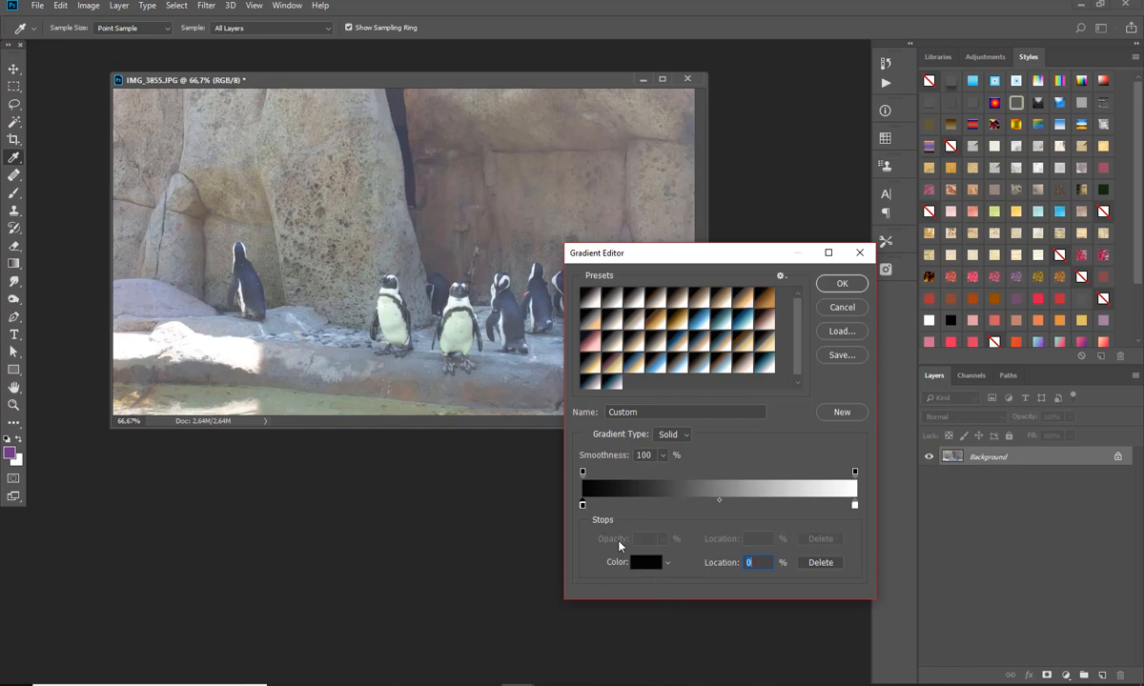
click(855, 508)
drag(855, 508, 868, 677)
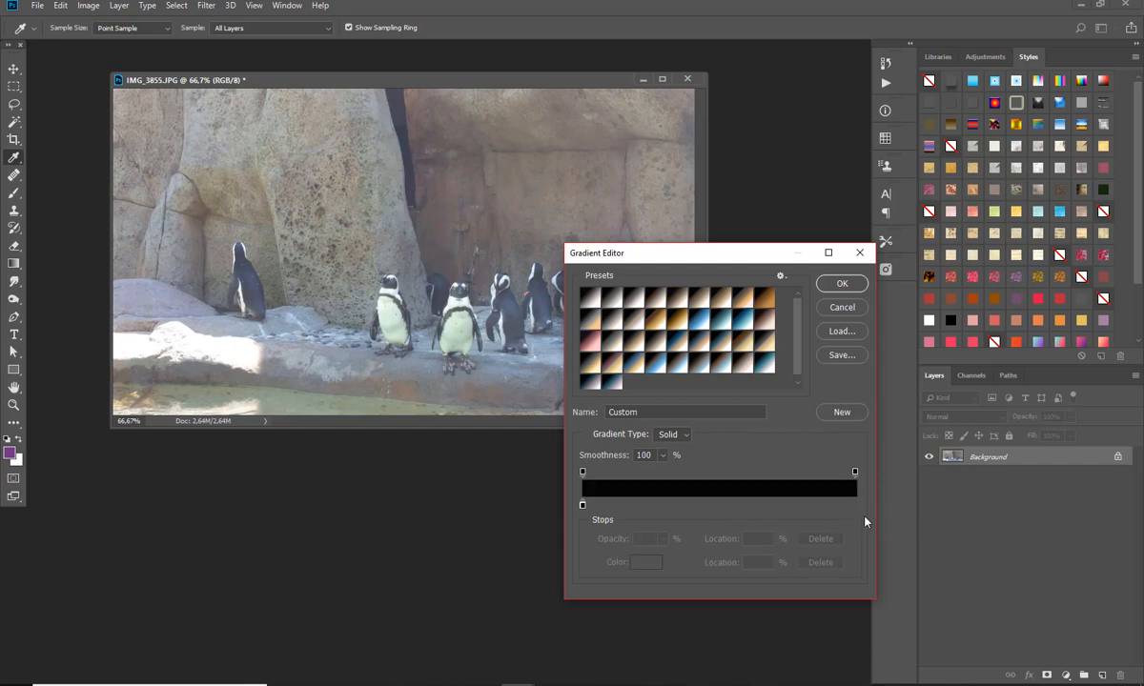
click(856, 472)
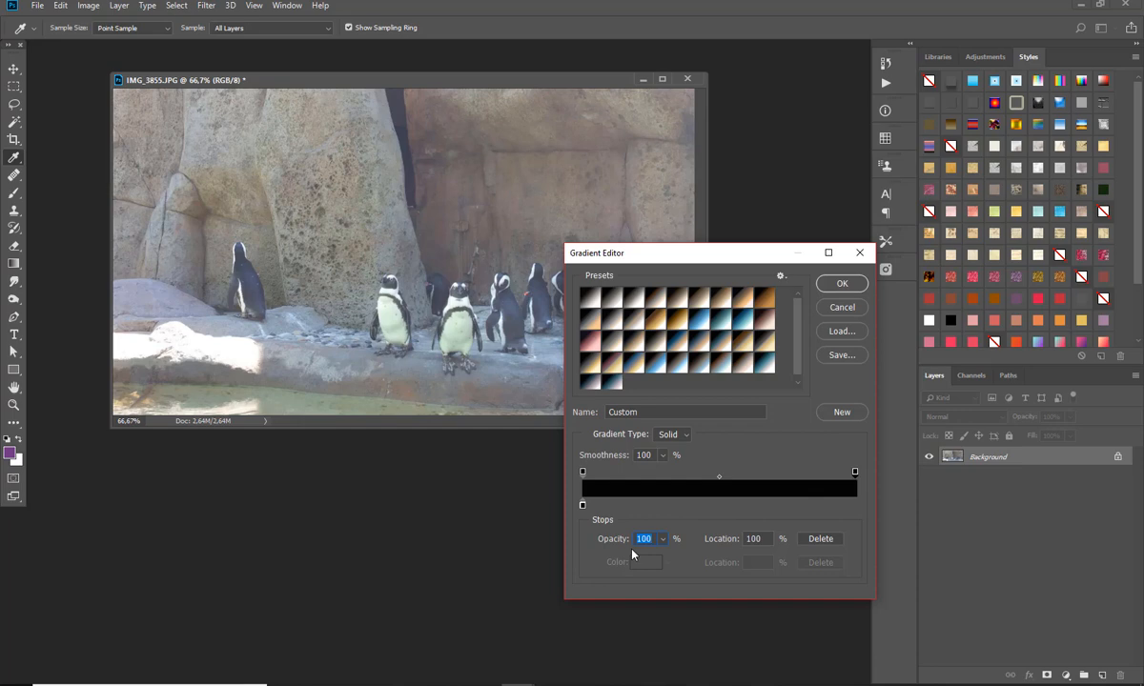
text(0)
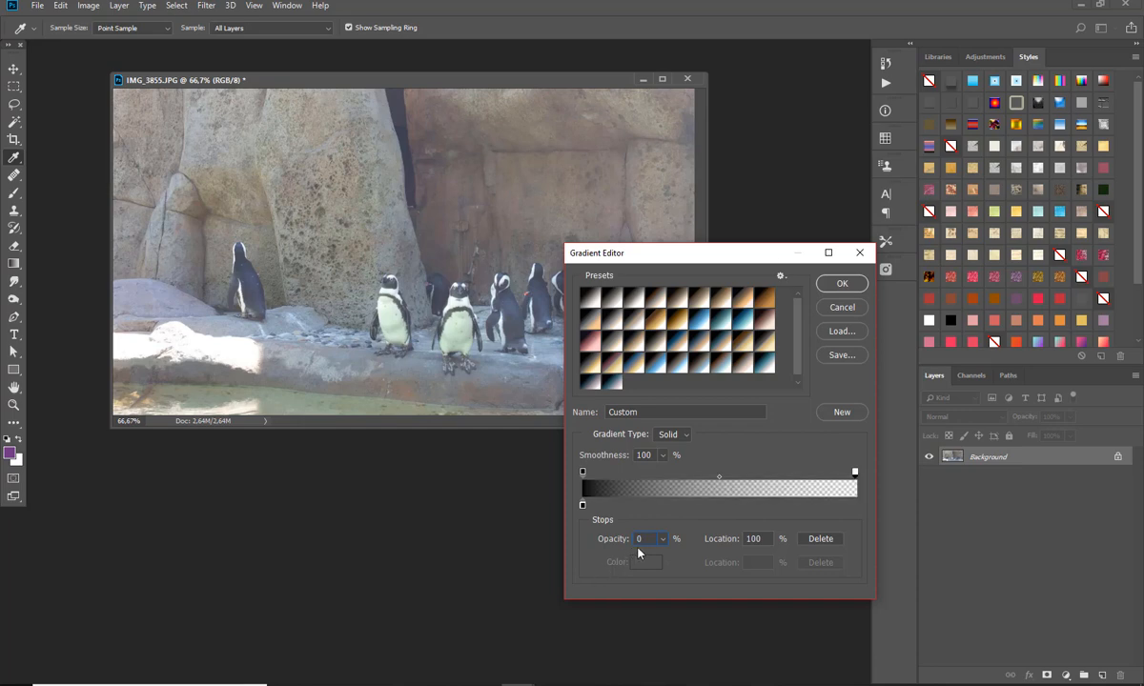
click(839, 285)
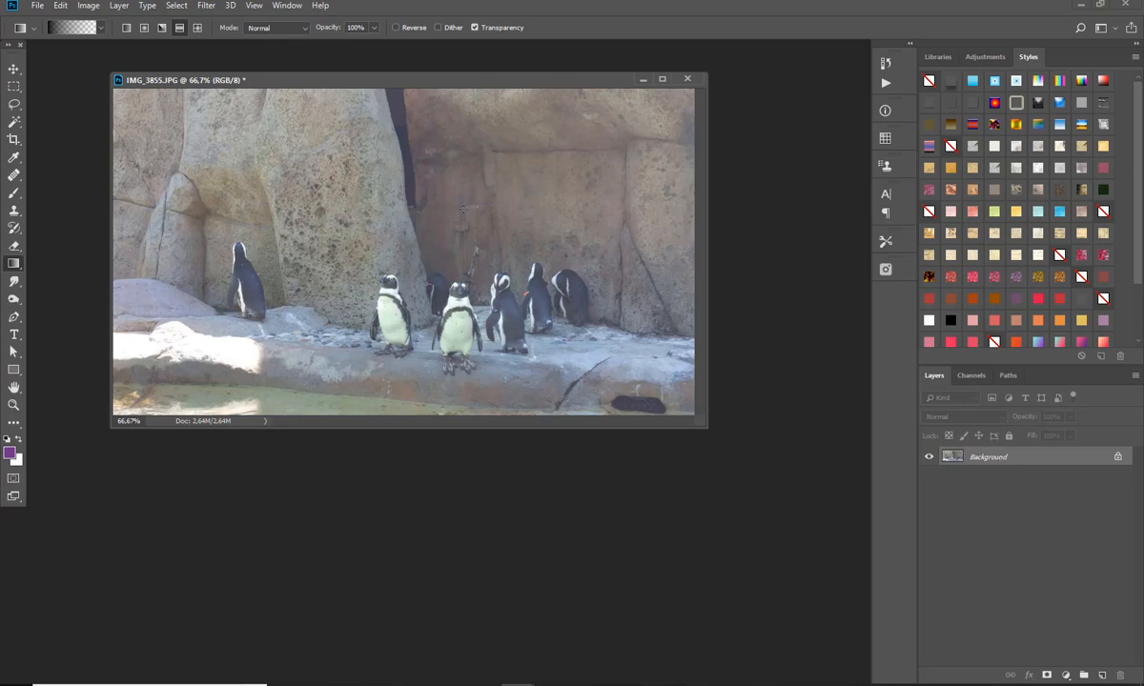
Step: Enter Quick Mask mode and apply several short reflected gradients around the photo's edges, masking a border around the penguins
key(q)
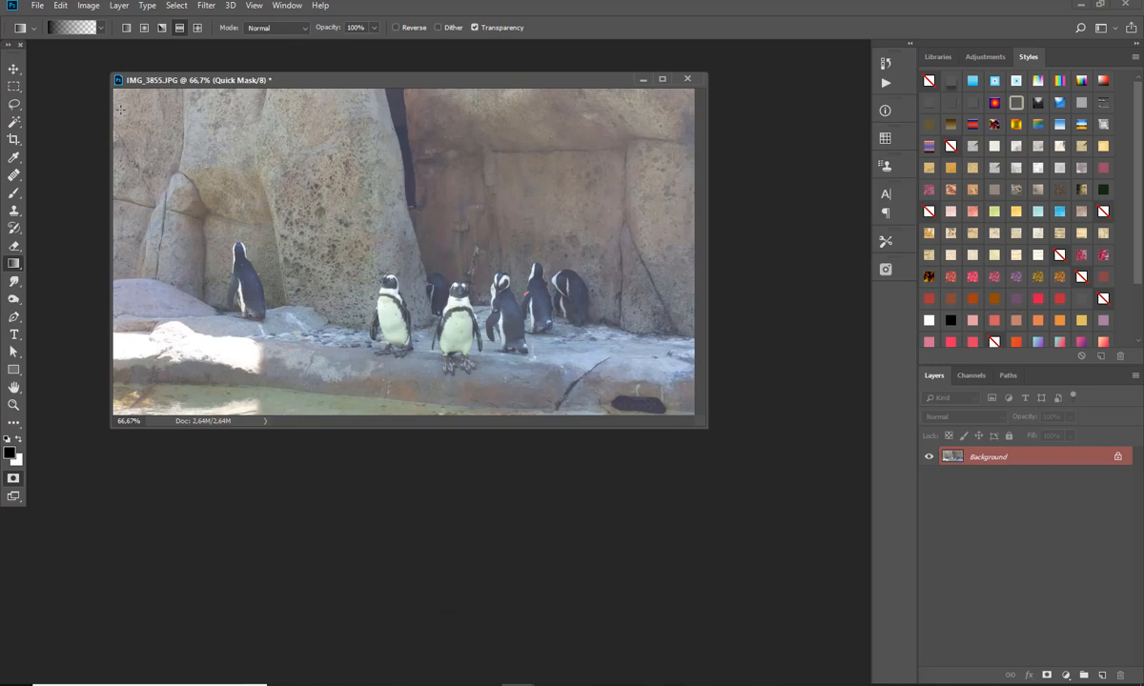
mouse_move(172, 154)
mouse_down()
mouse_move(169, 260)
mouse_move(150, 250)
mouse_up()
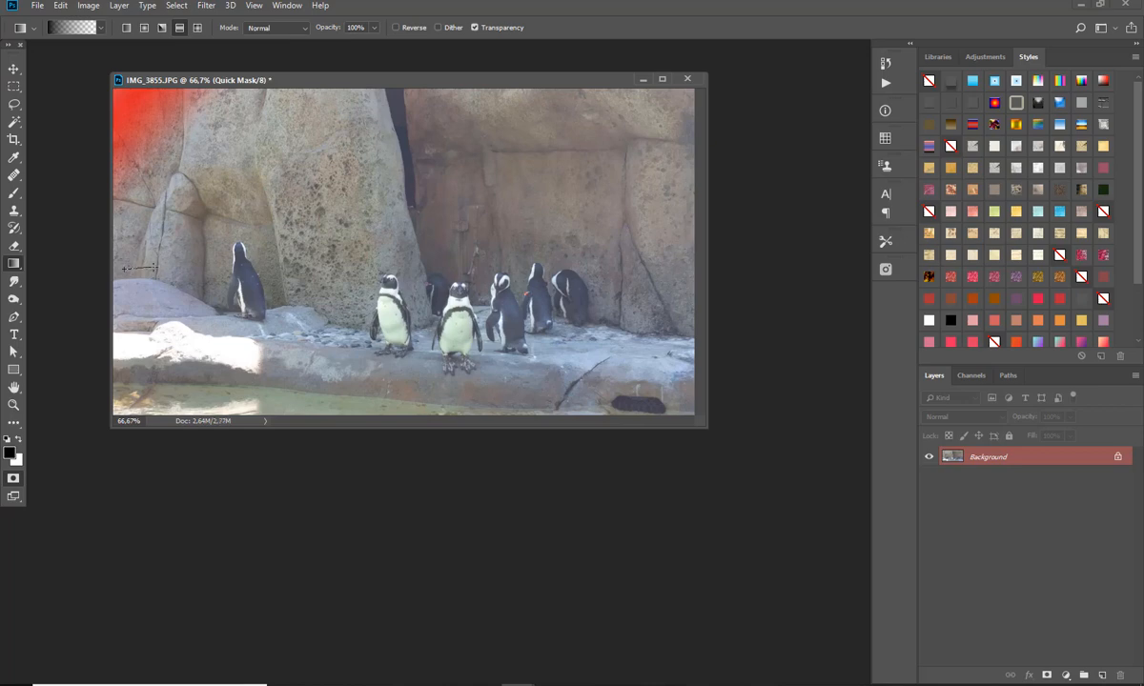
drag(167, 402, 267, 403)
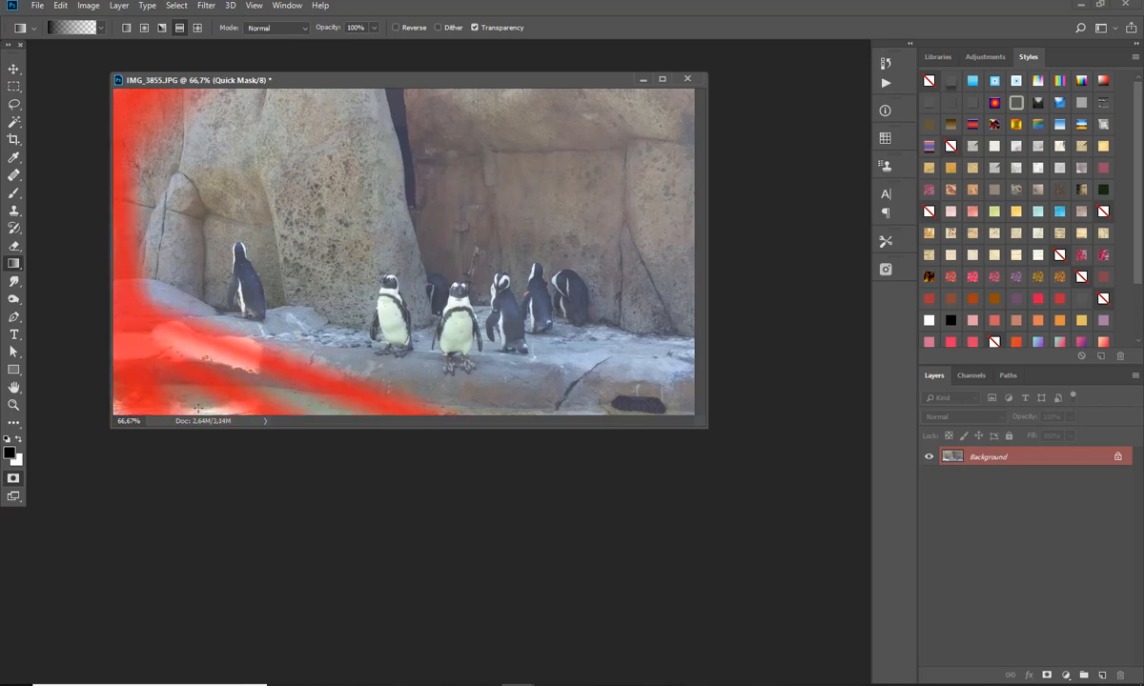
drag(198, 408, 288, 384)
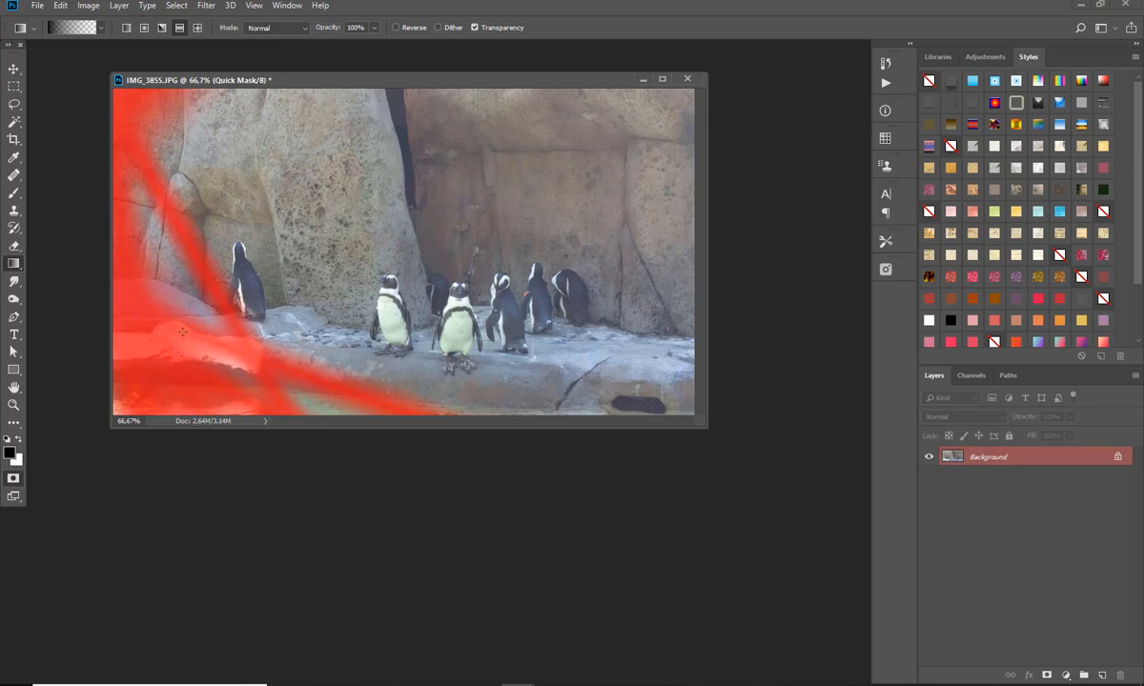
drag(126, 361, 191, 260)
drag(360, 95, 393, 123)
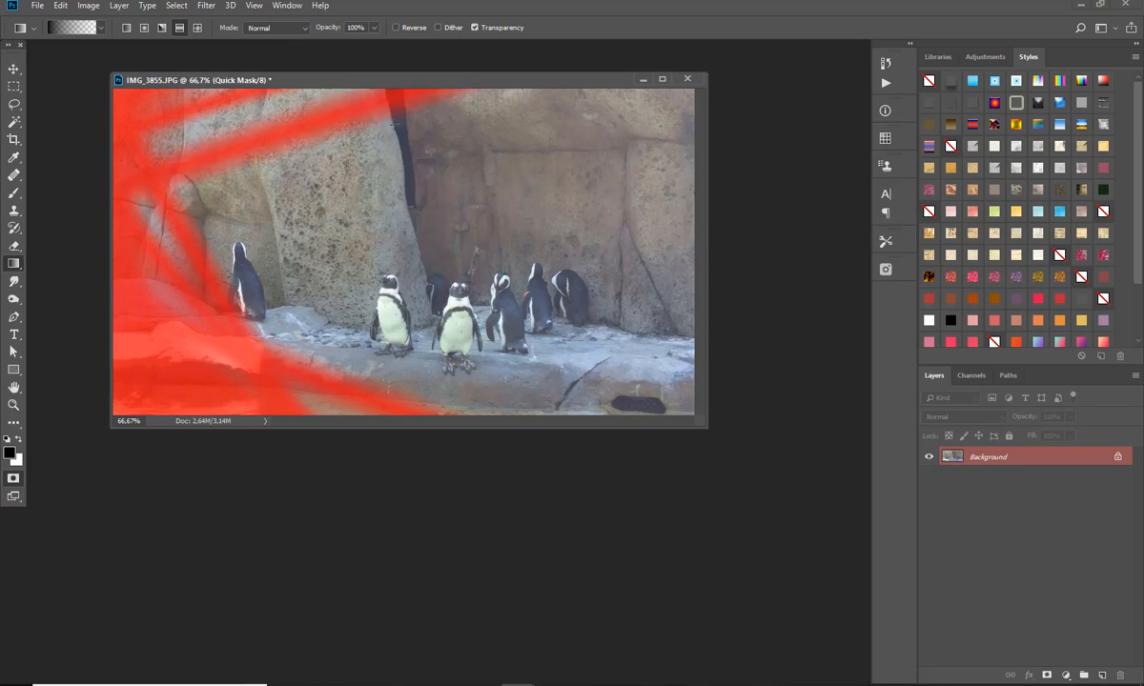
drag(545, 98, 549, 152)
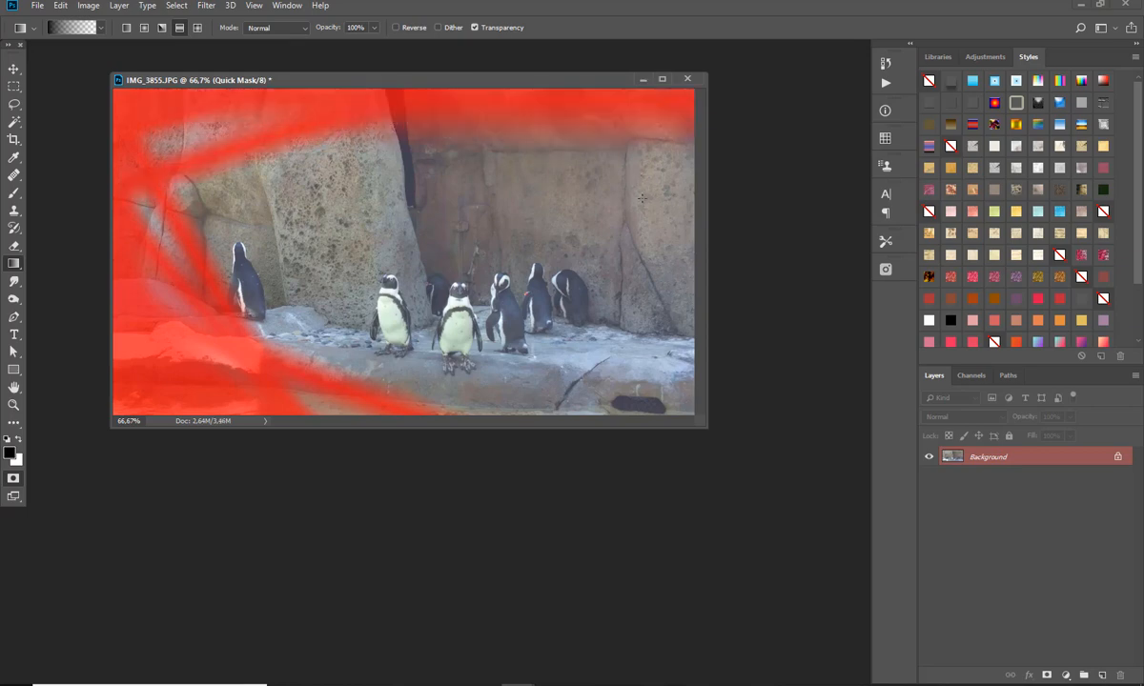
drag(673, 202, 647, 204)
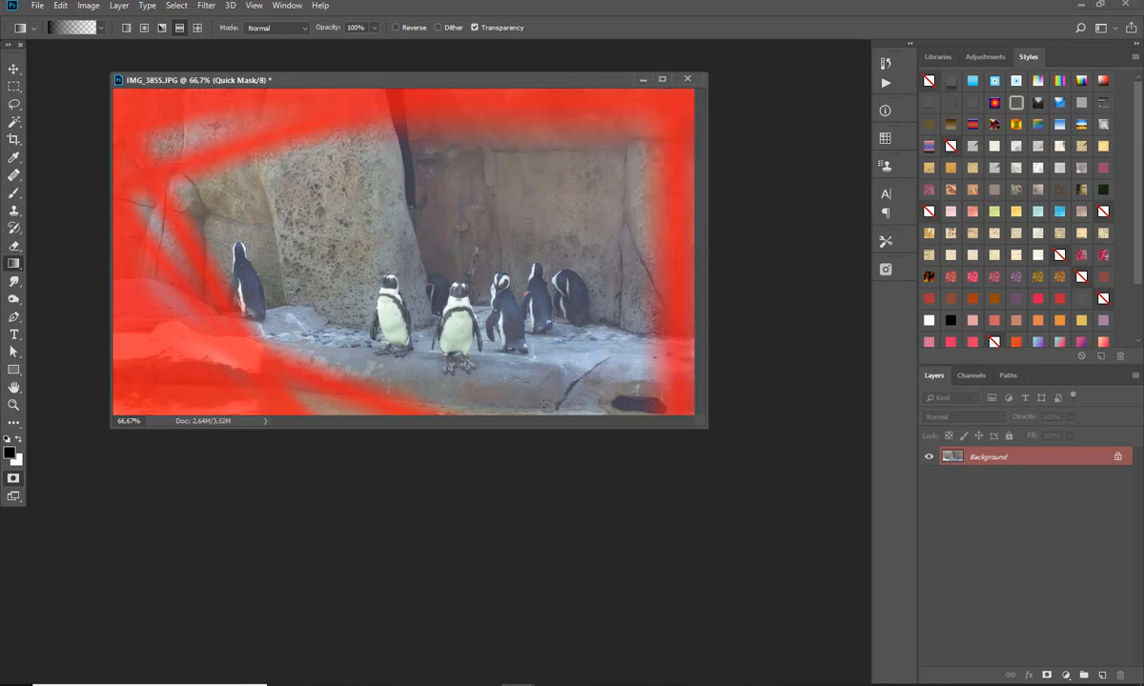
drag(539, 413, 541, 387)
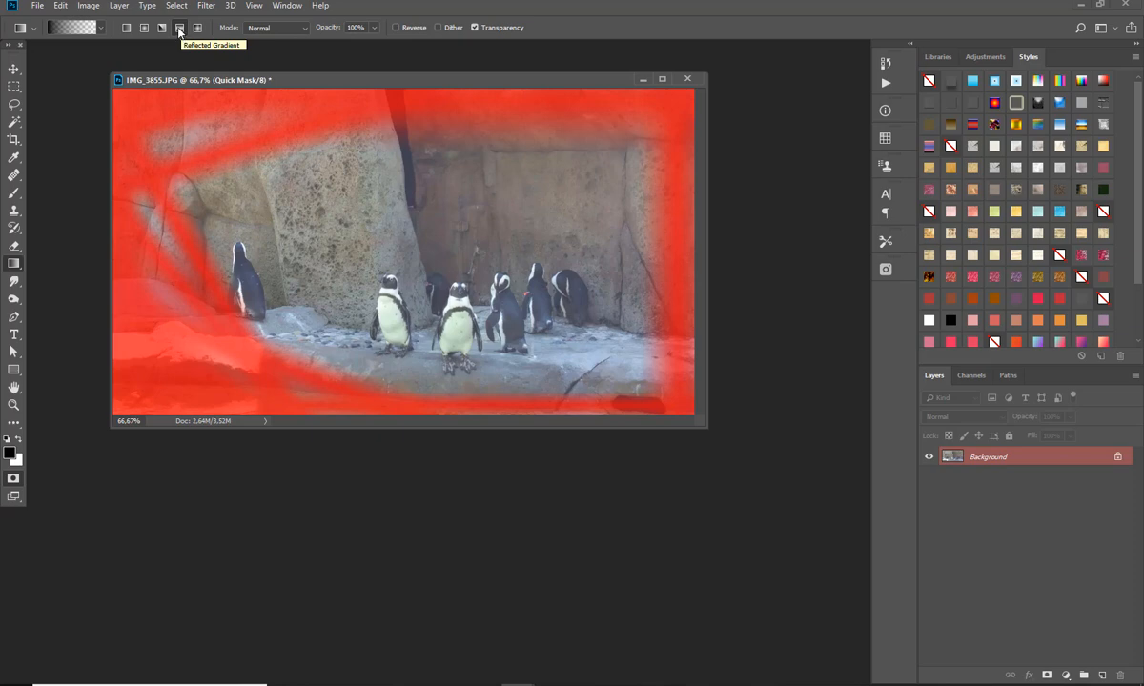
Step: Revert the document to the Enter Quick Mask history state, removing all the reflected gradients from the mask
click(284, 6)
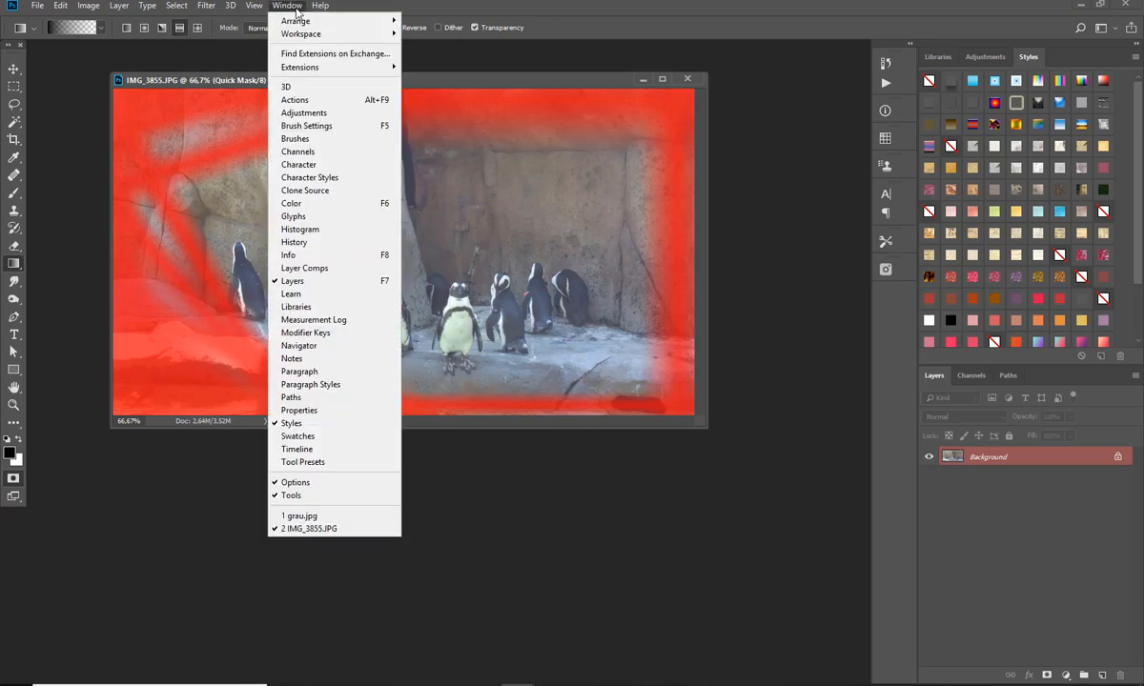
click(298, 242)
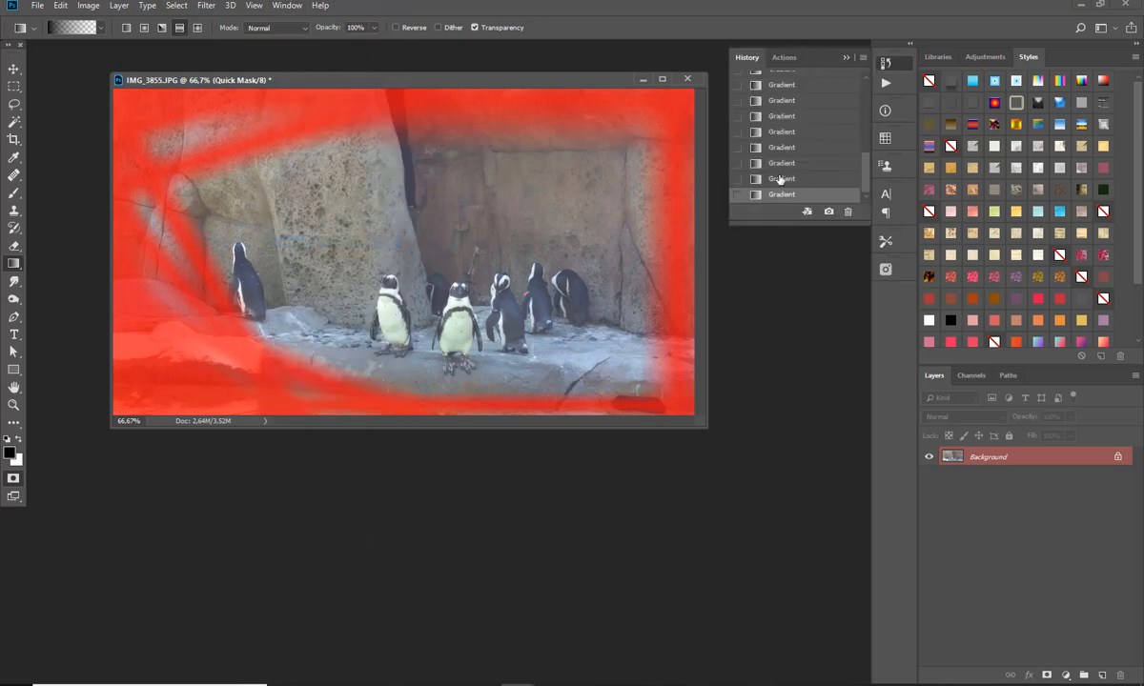
scroll(865, 166, up, 3)
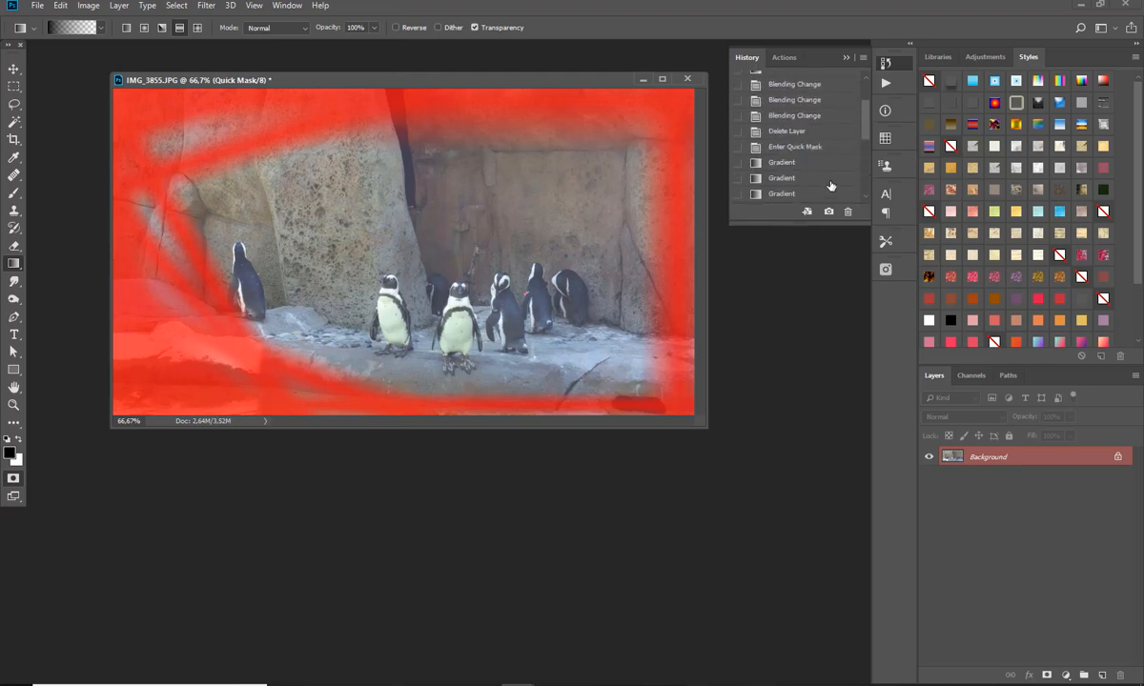
click(811, 148)
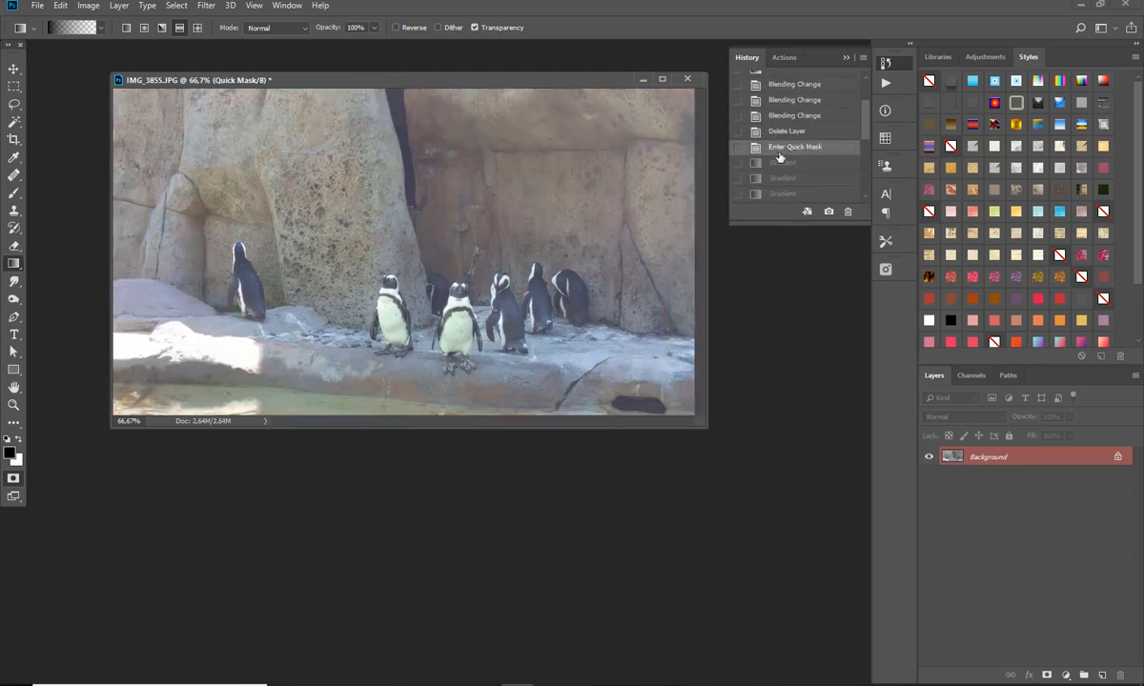
click(846, 58)
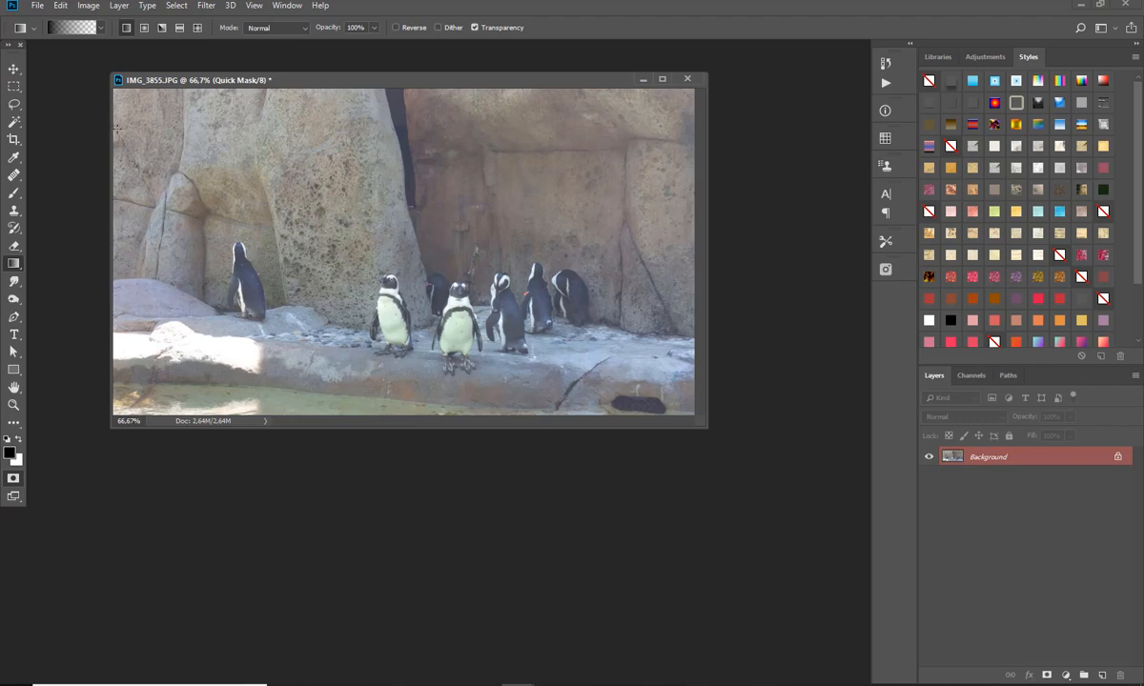
Step: Apply short linear gradients inward from every edge of the photo, and exit Quick Mask to turn the mask into a selection
drag(116, 128, 151, 152)
drag(116, 302, 158, 303)
drag(125, 406, 193, 342)
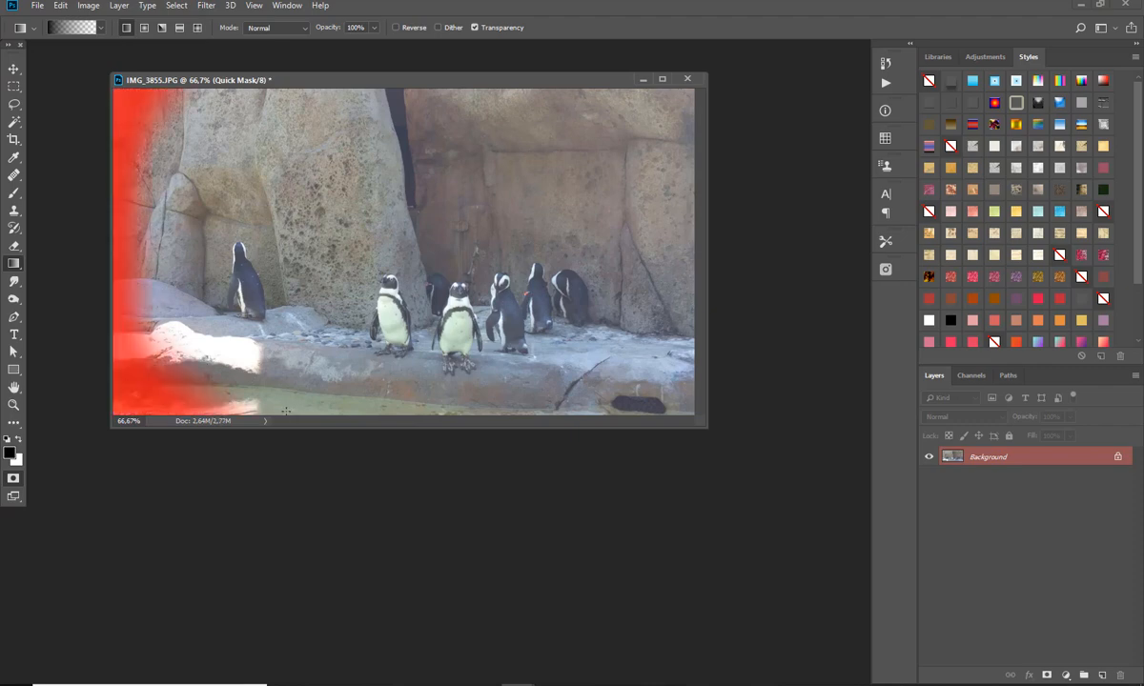
drag(440, 409, 442, 365)
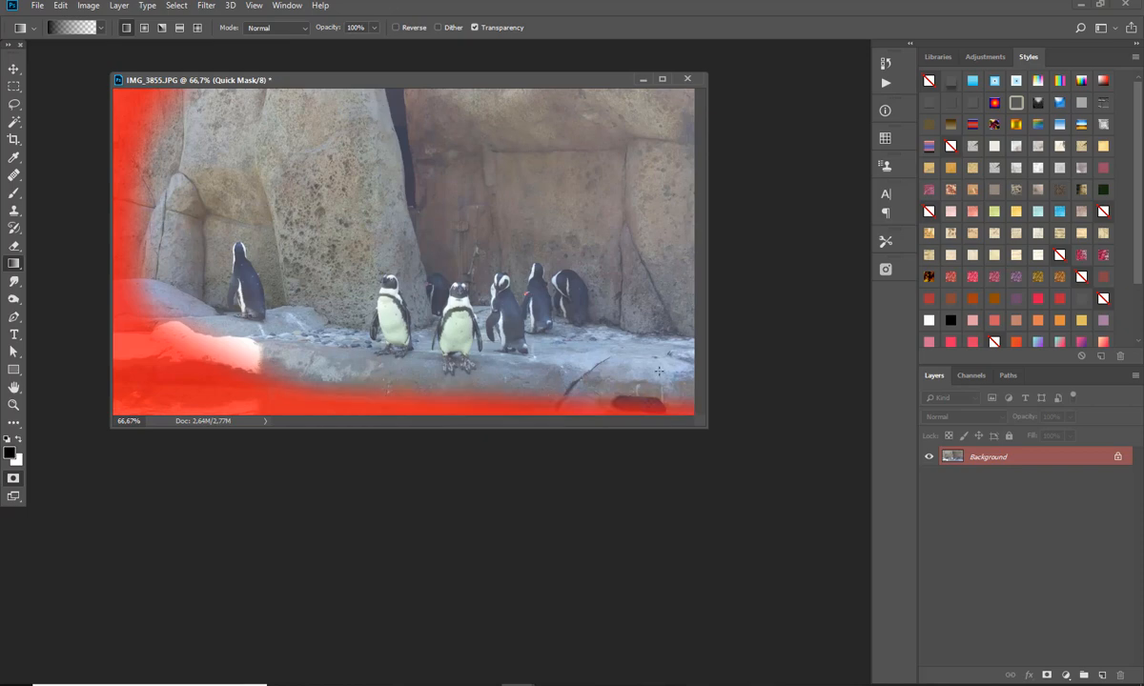
drag(685, 388, 646, 356)
drag(686, 290, 652, 287)
drag(611, 99, 552, 142)
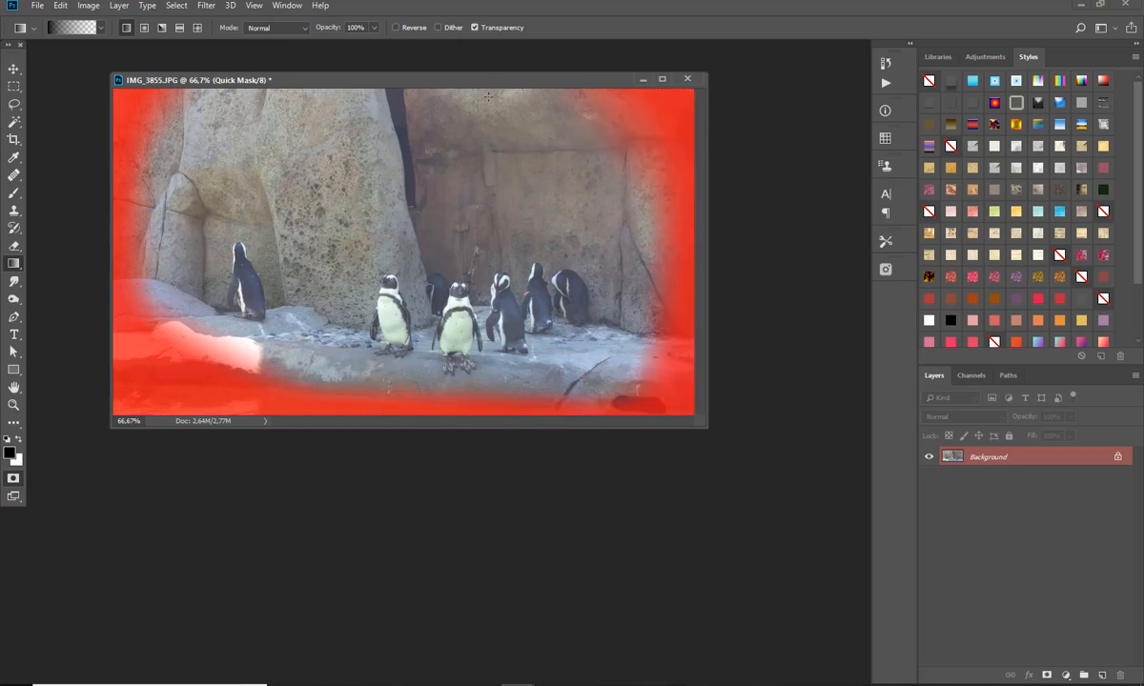
drag(453, 93, 449, 140)
drag(203, 86, 229, 123)
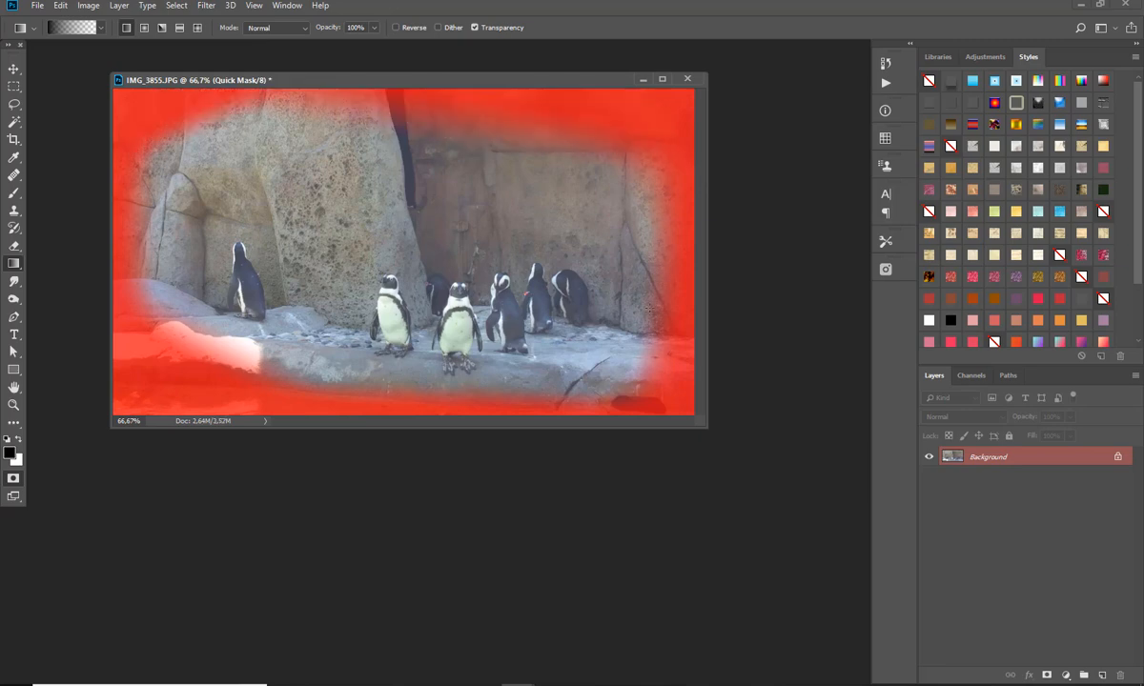
key(q)
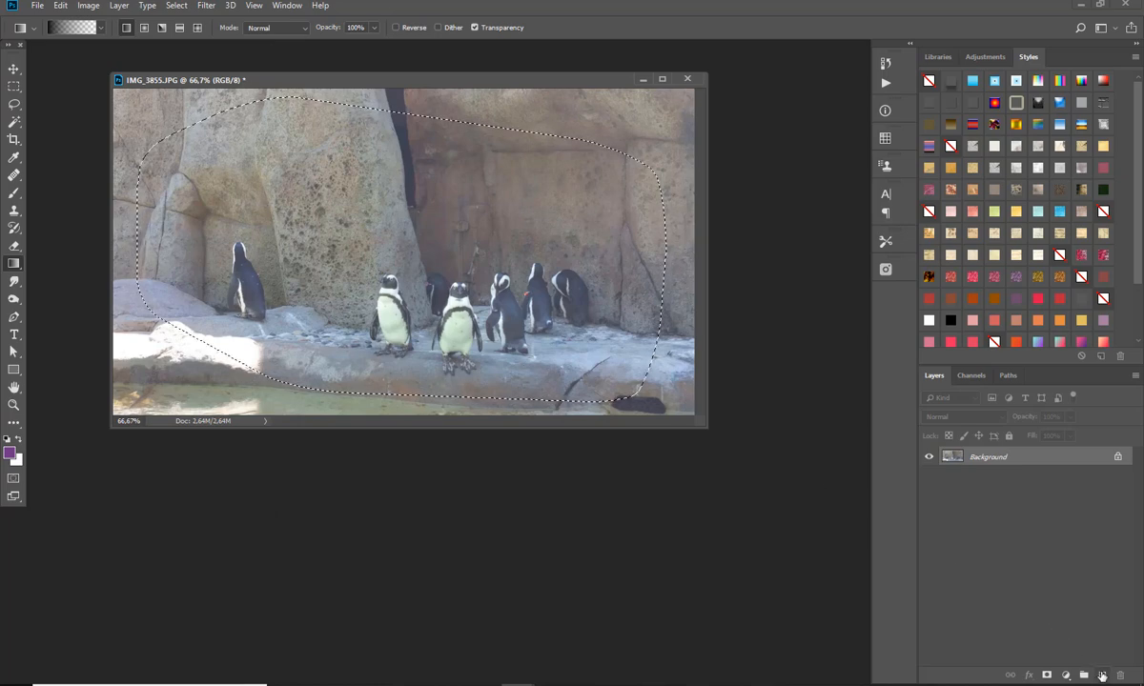
Step: Add a new layer above the Background, reset the colors to black and white, and choose the Paint Bucket Tool
click(1101, 674)
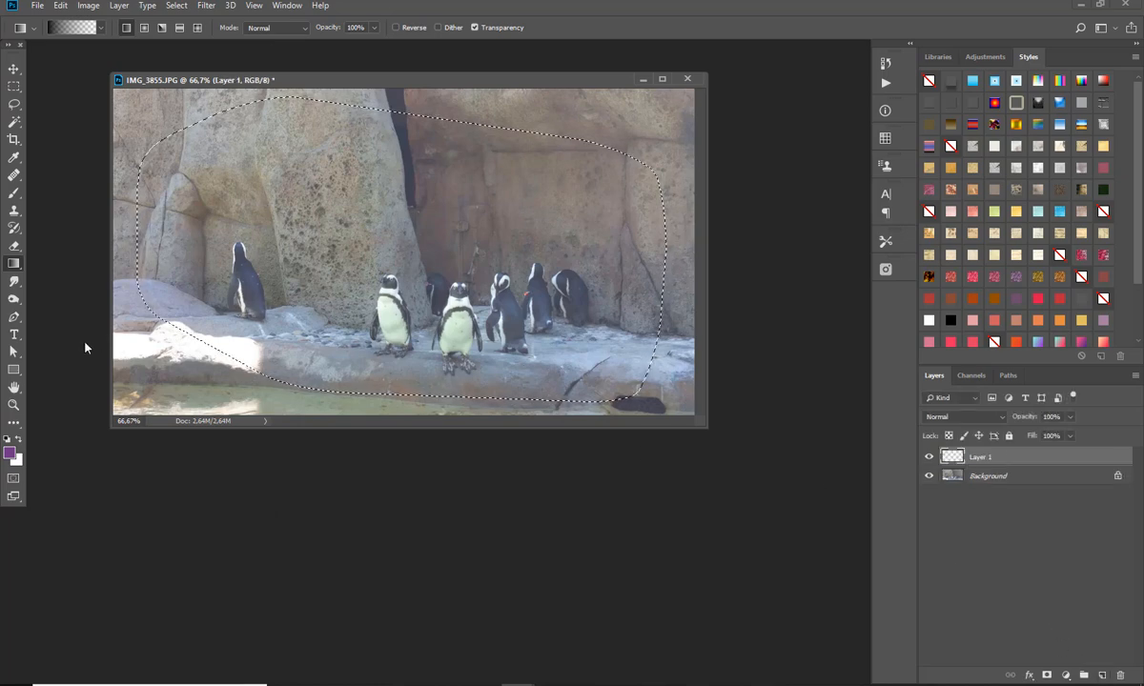
click(6, 438)
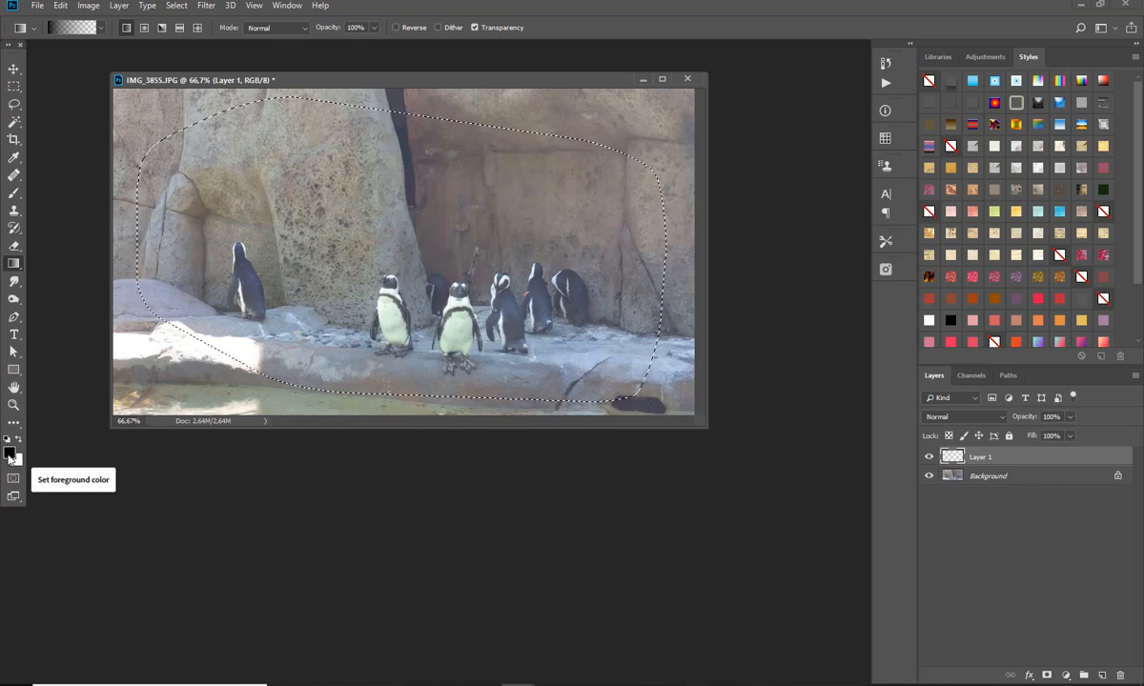
right_click(13, 263)
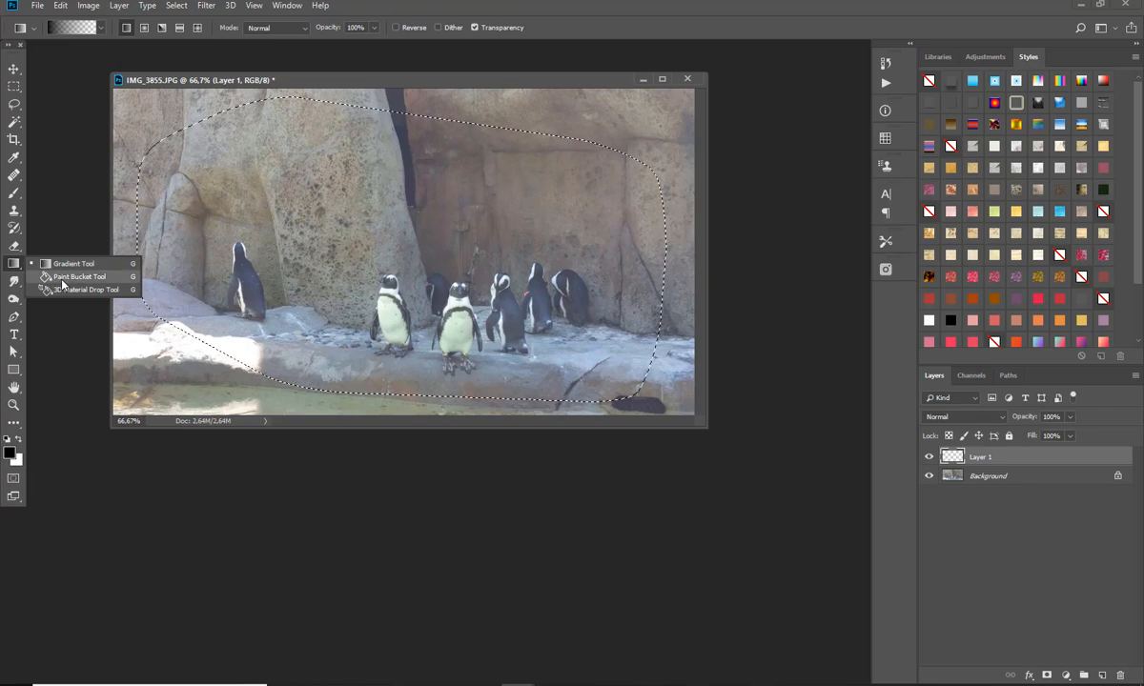
click(55, 277)
Step: Try filling the central selection on Layer 1 with black, and undo the fill
click(303, 261)
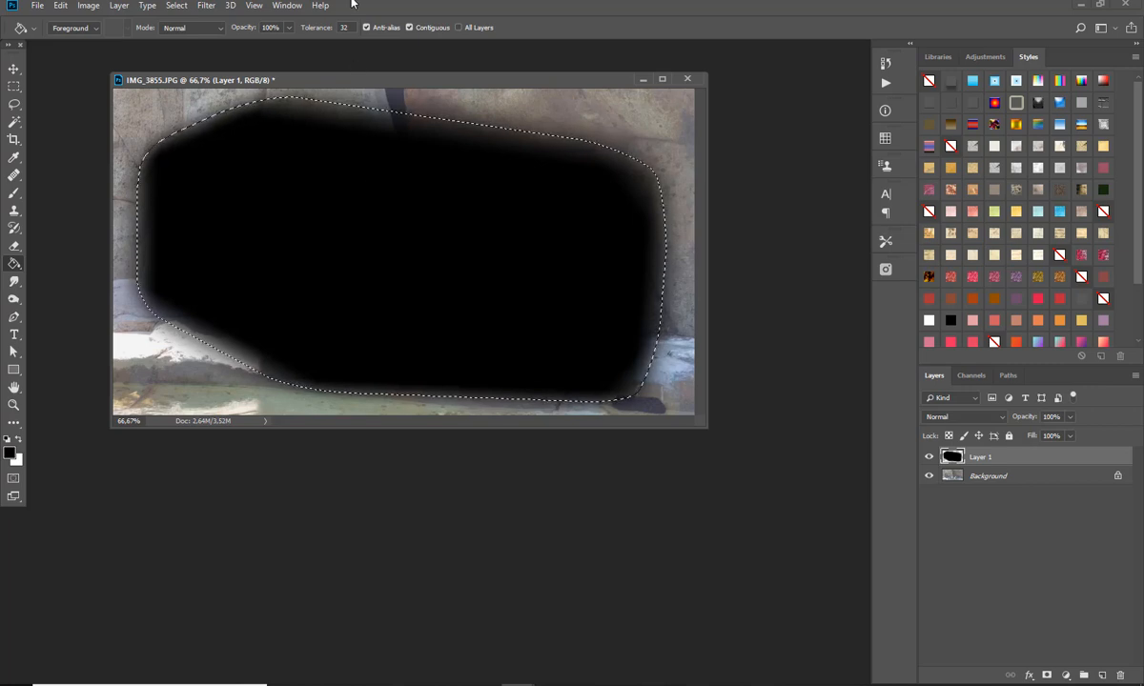
click(59, 6)
click(69, 23)
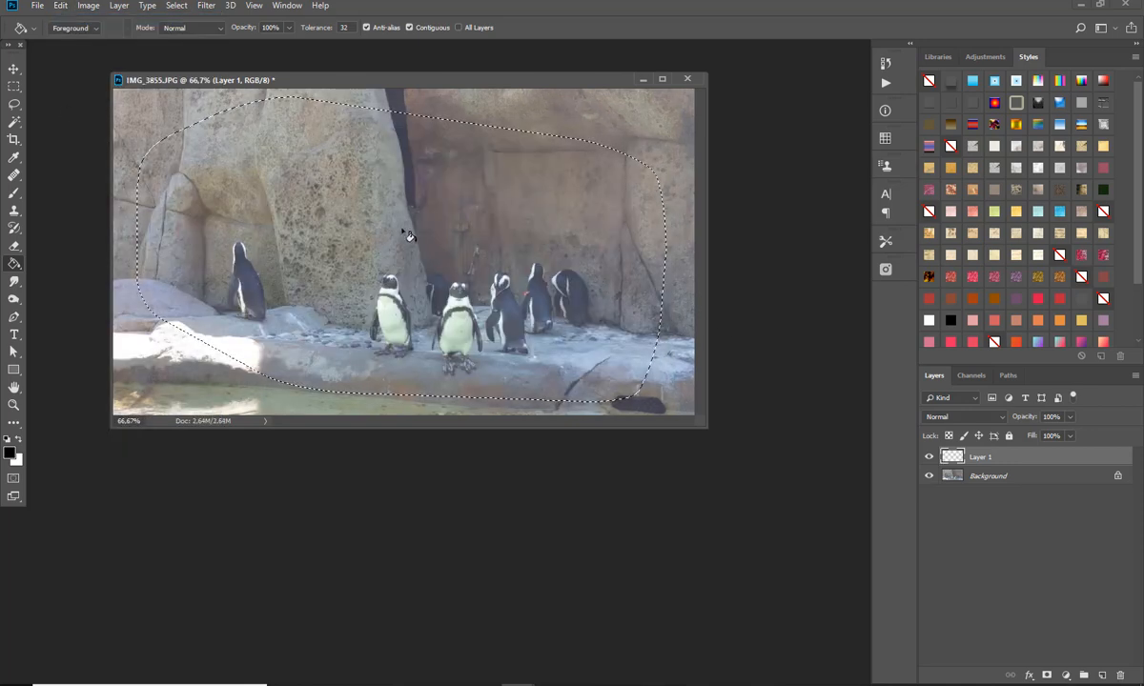
Step: Invert the selection and fill the photo's border area with black on Layer 1
click(978, 478)
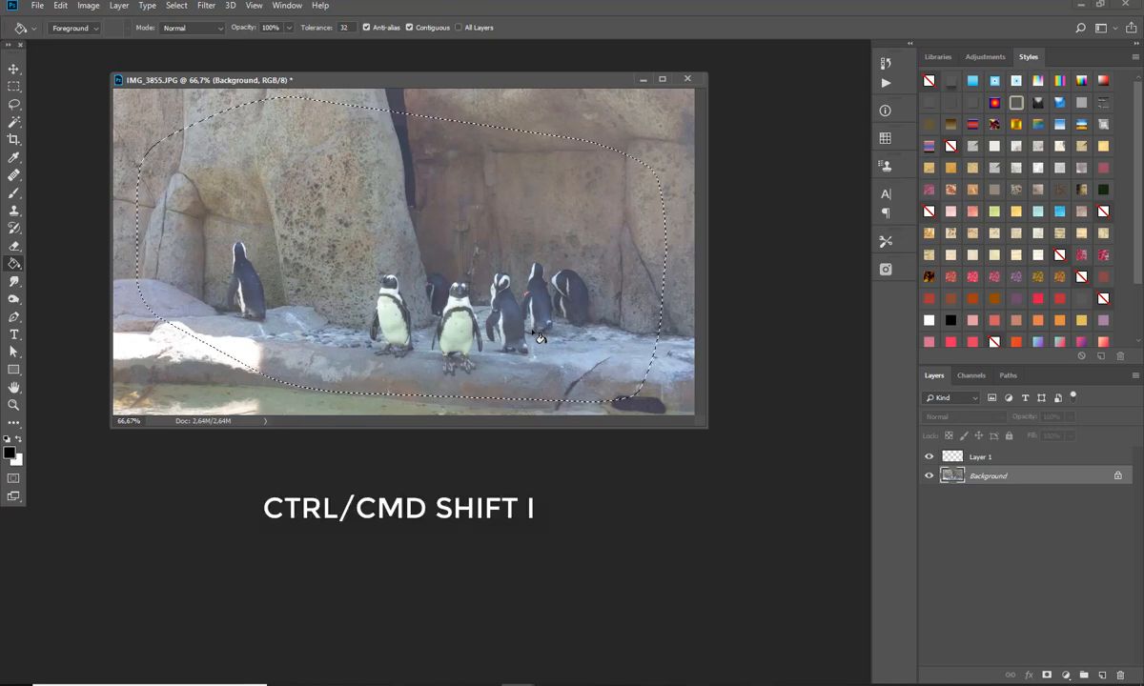
key(ctrl+shift+i)
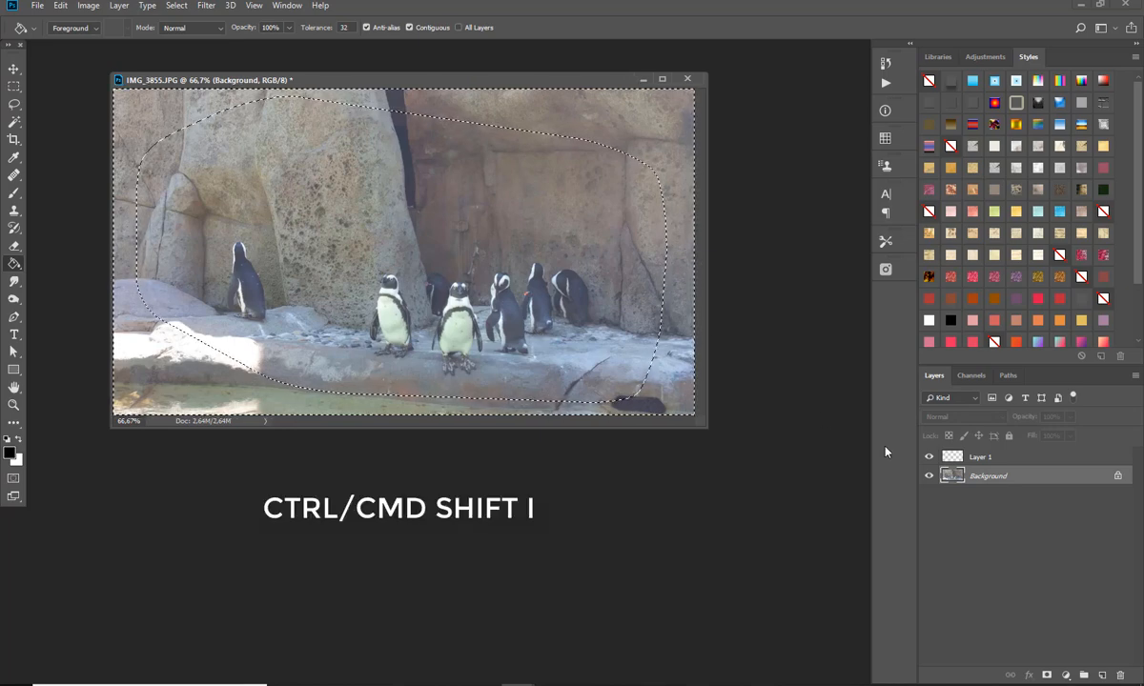
click(981, 462)
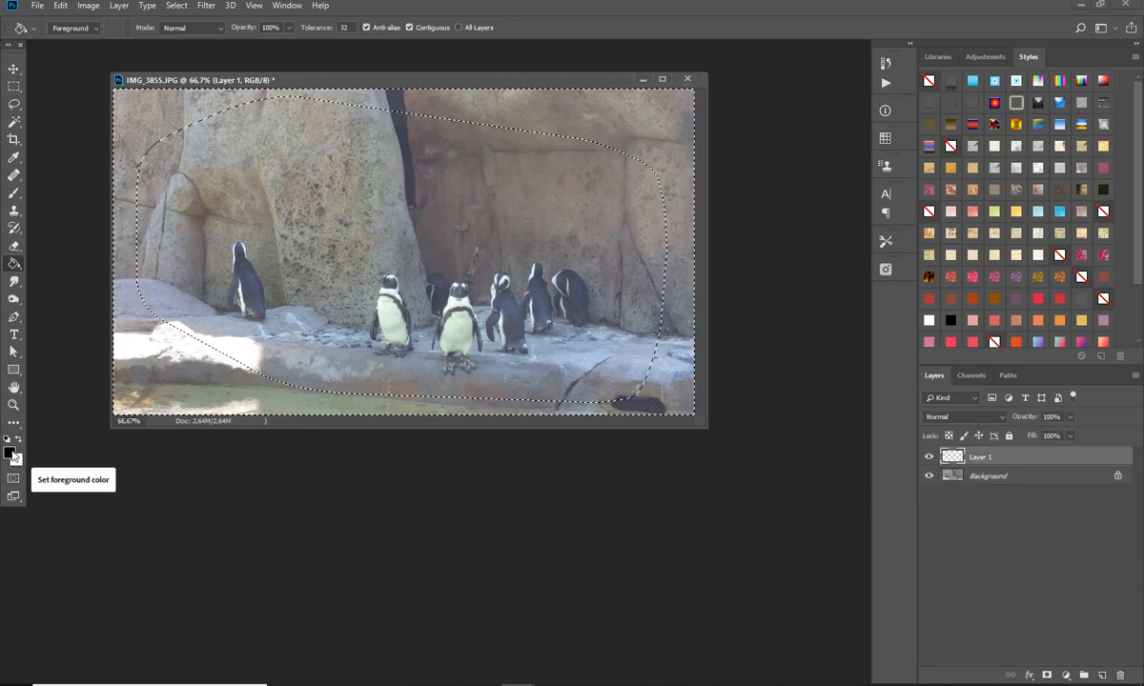
click(14, 265)
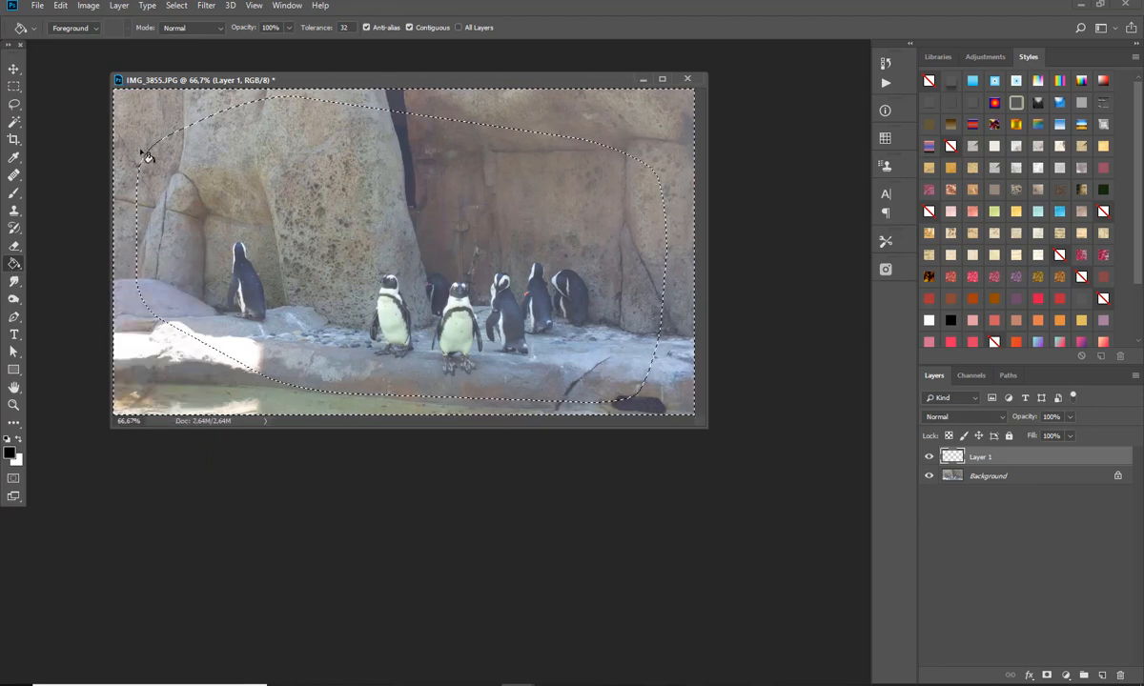
click(143, 154)
Step: Deselect the border area and lower Layer 1's opacity to 59%
key(v)
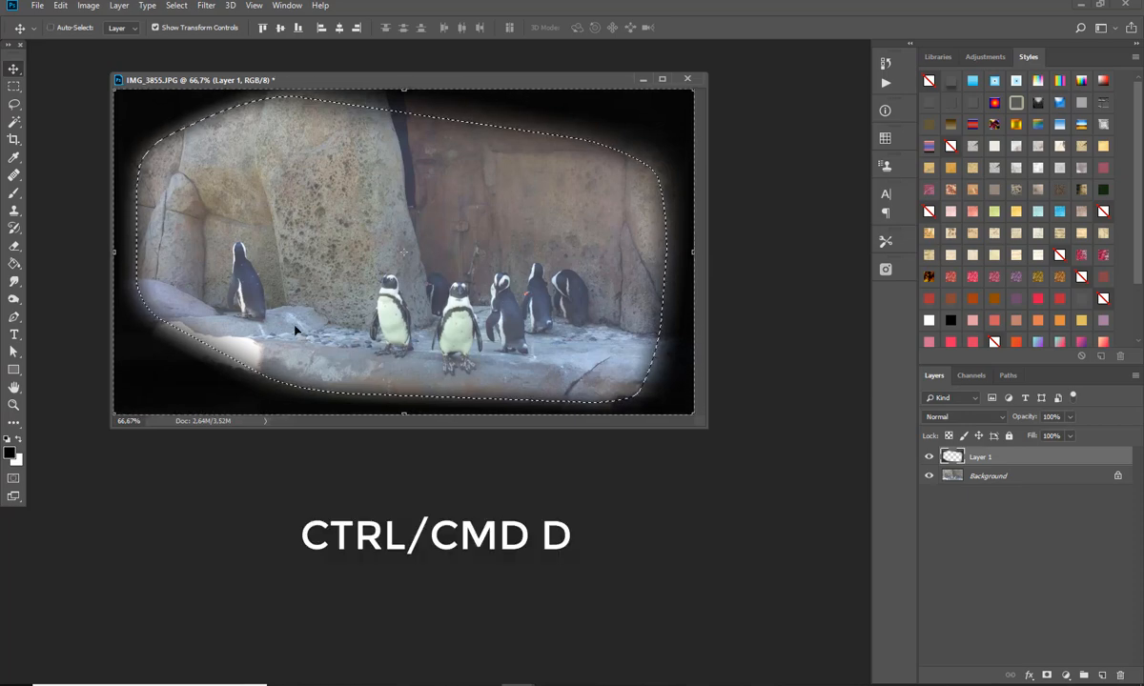
key(ctrl+d)
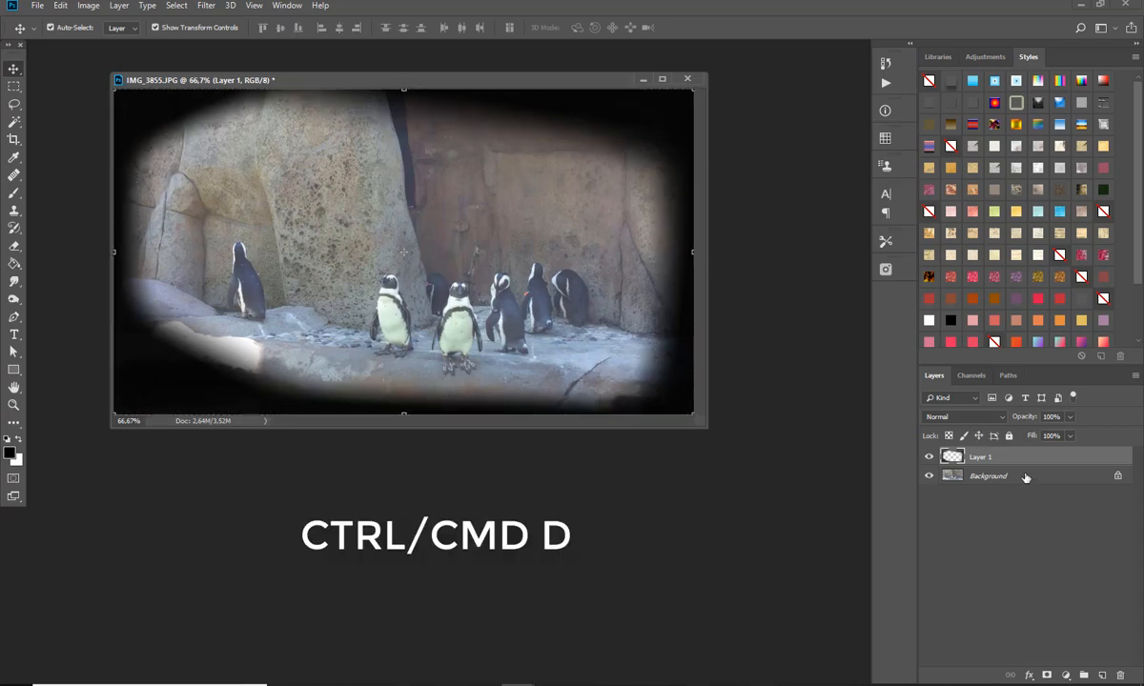
click(1069, 417)
drag(1067, 436, 1041, 435)
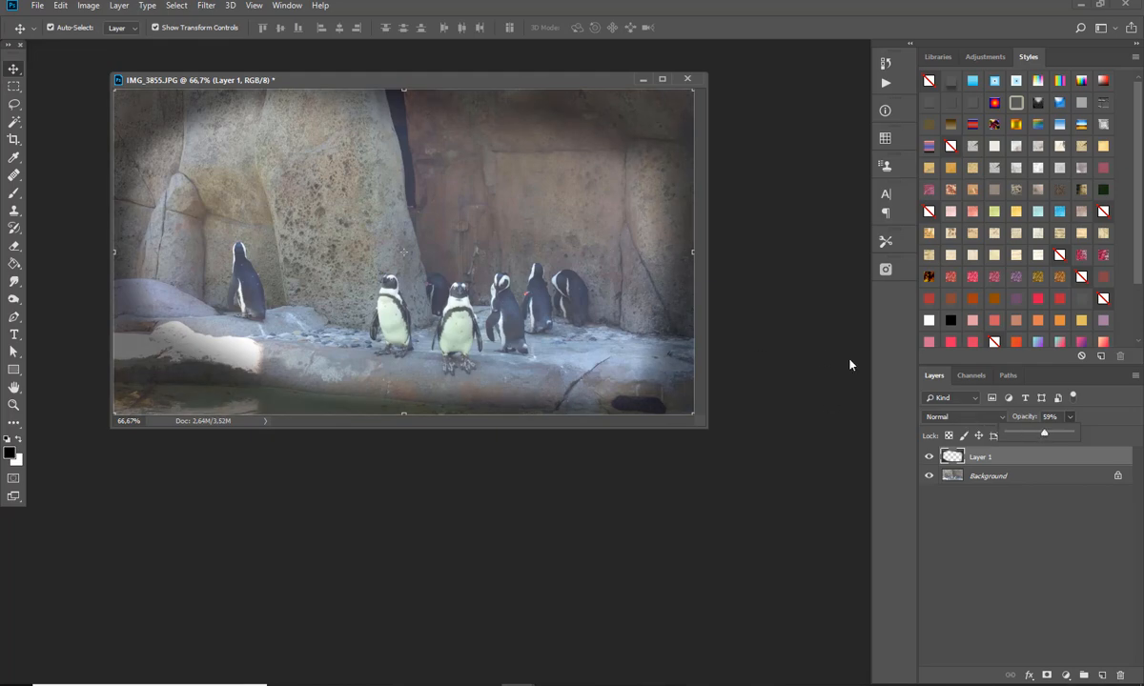
Step: Try the Color Burn and Overlay blend modes on Layer 1, and return it to Normal
click(959, 417)
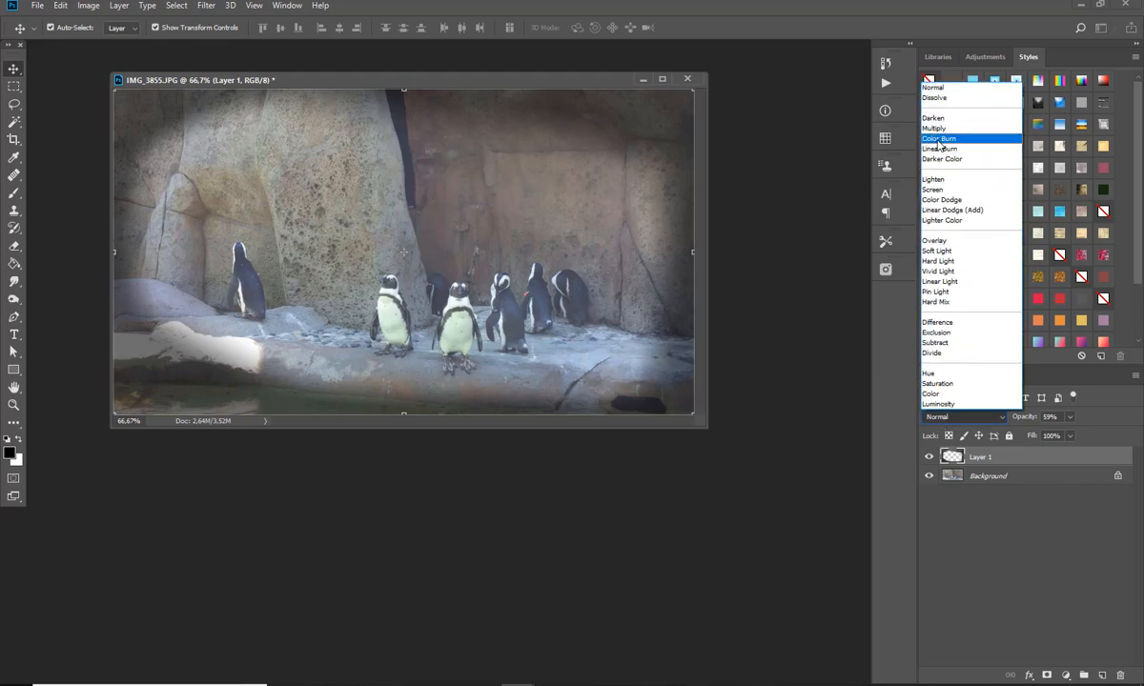
click(939, 138)
click(939, 417)
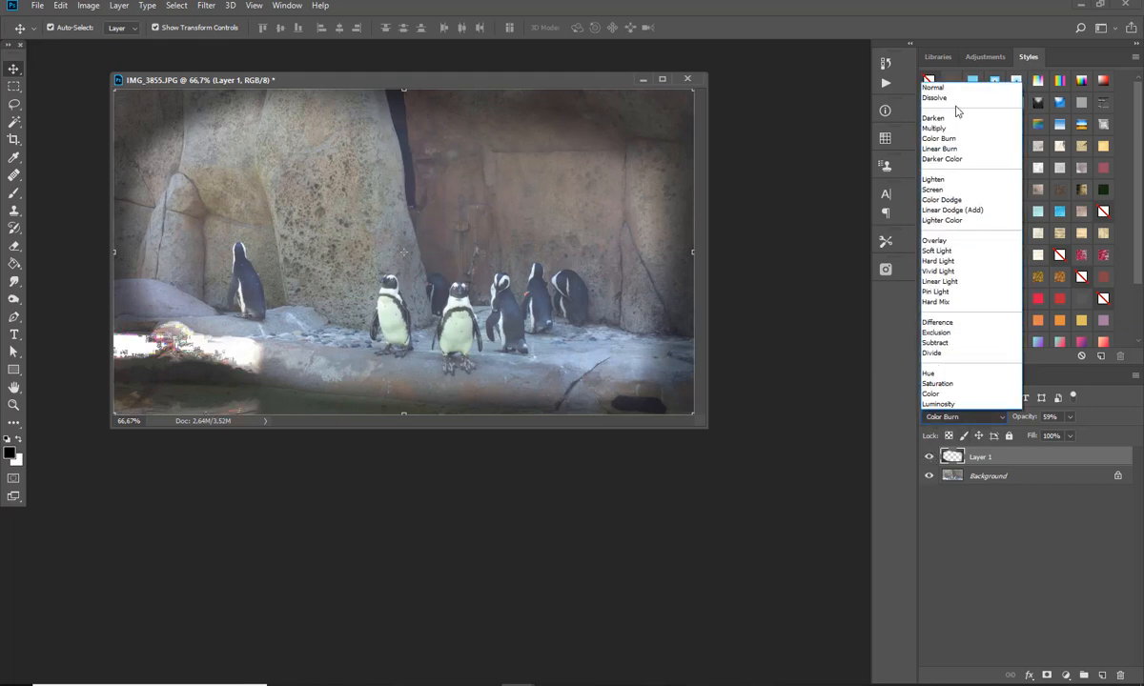
click(893, 234)
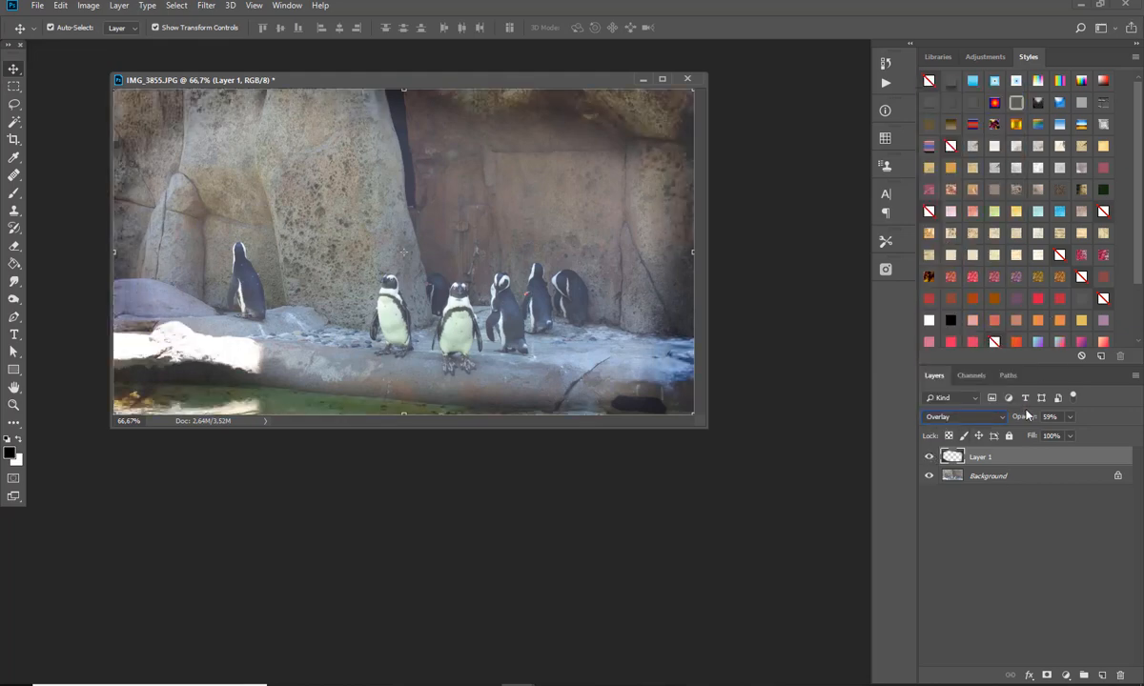
click(944, 417)
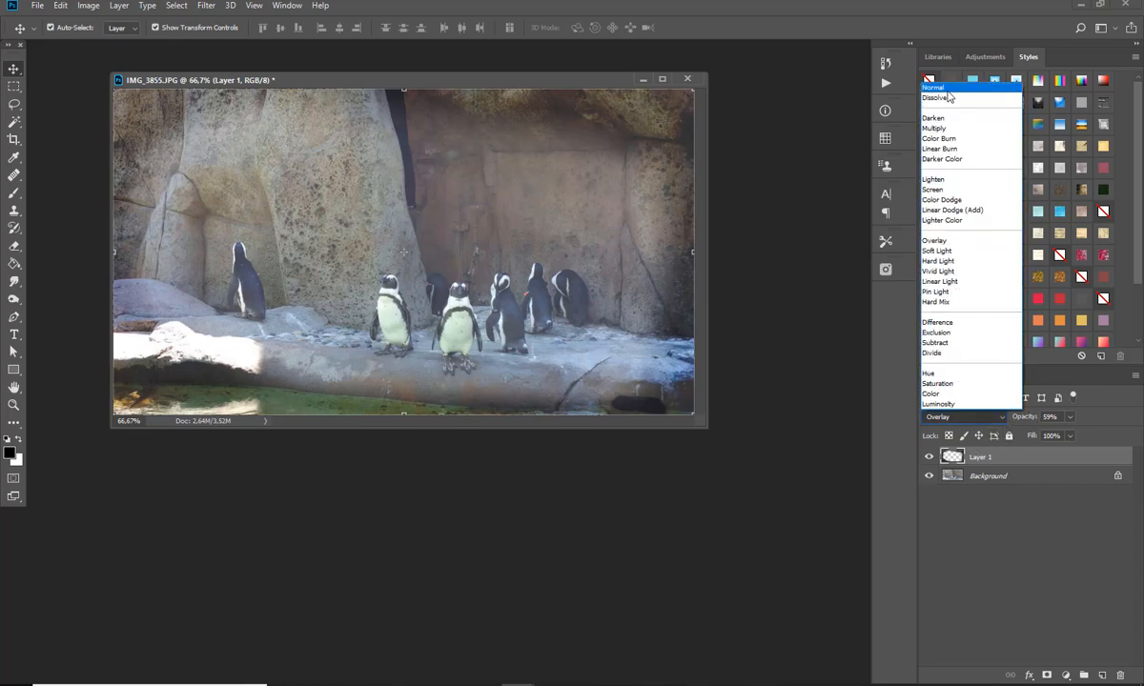
click(946, 90)
Step: Delete Layer 1 with the black border, keeping only the Background layer
drag(537, 79, 552, 80)
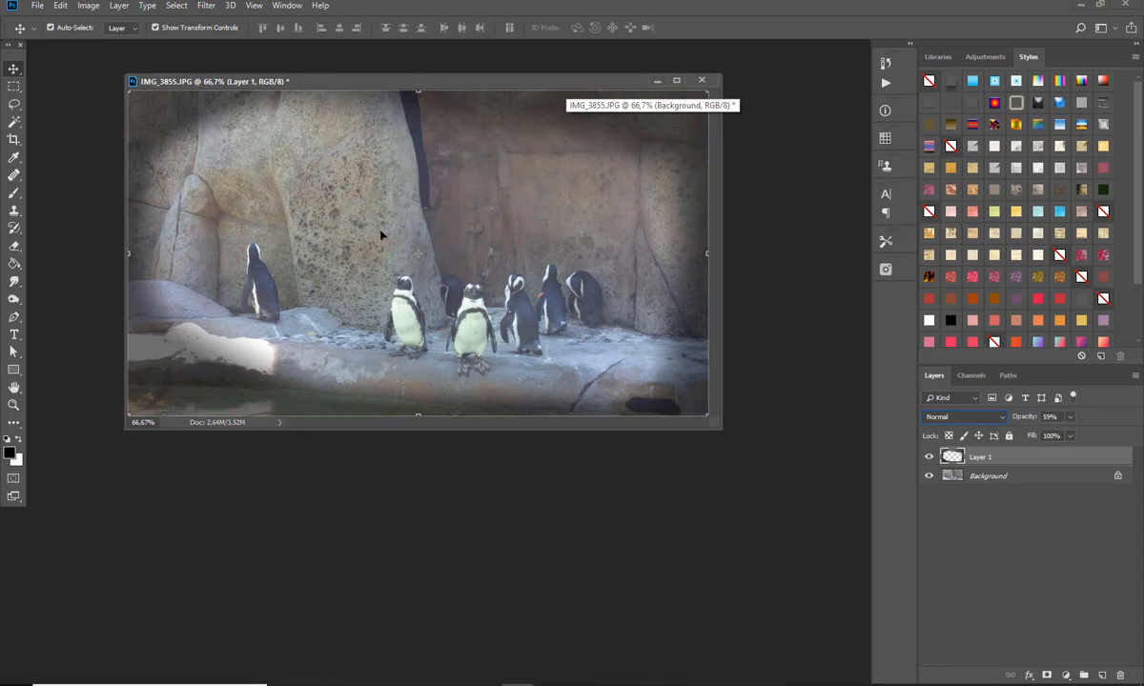
click(13, 263)
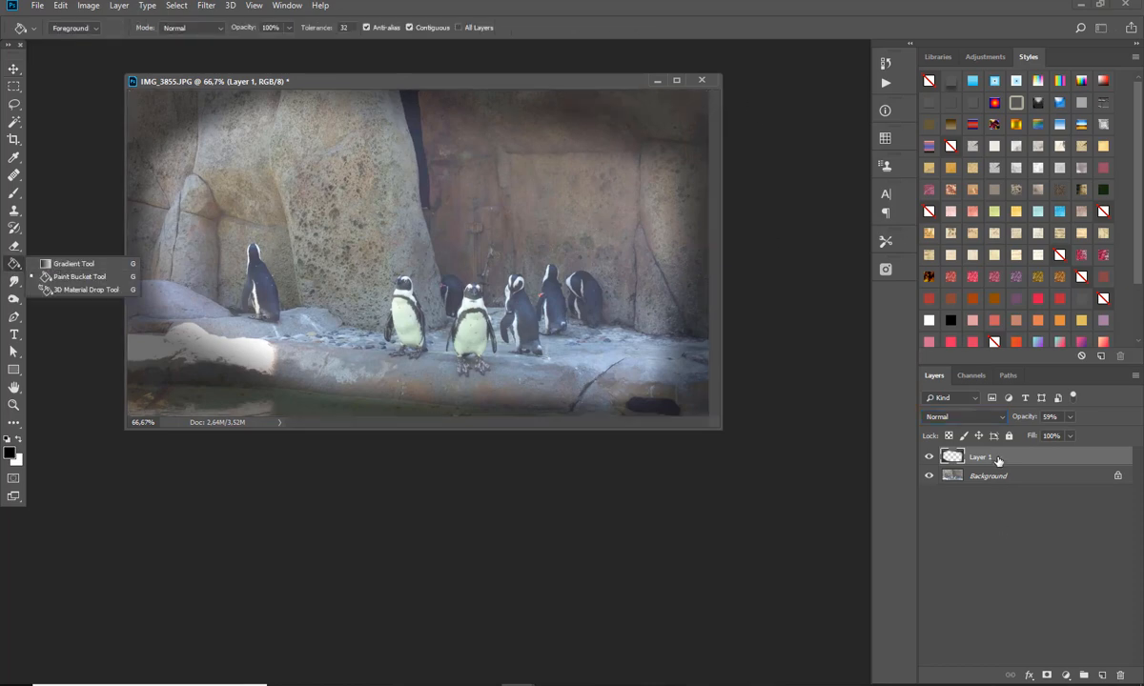
drag(999, 460, 1118, 675)
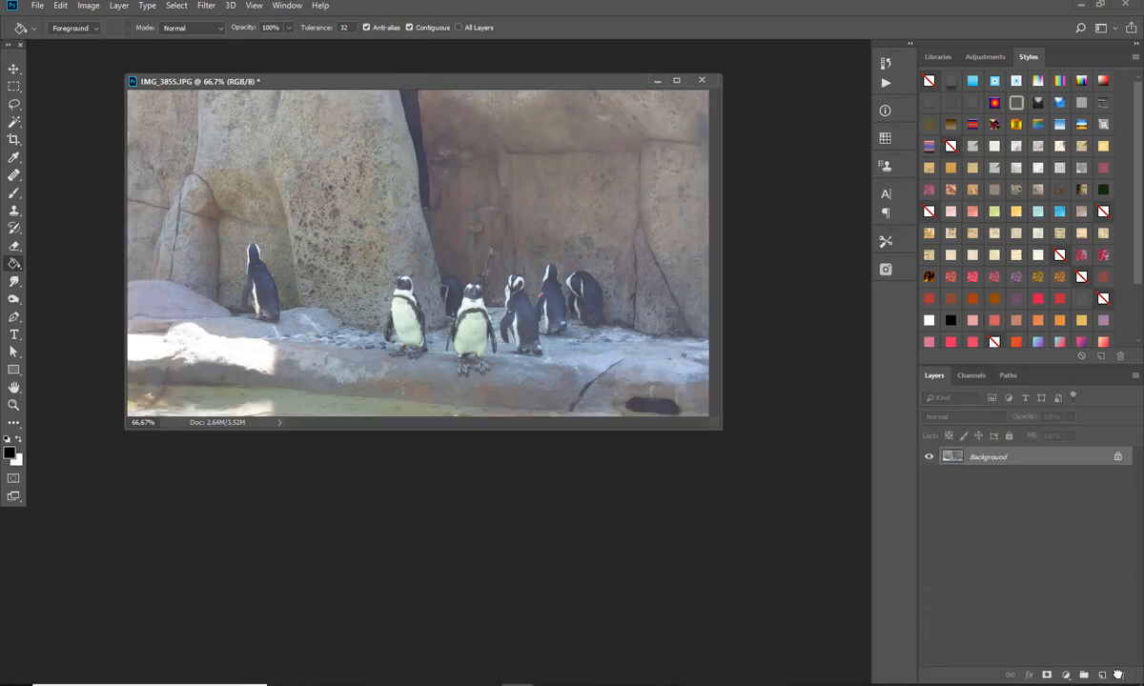
drag(488, 80, 477, 77)
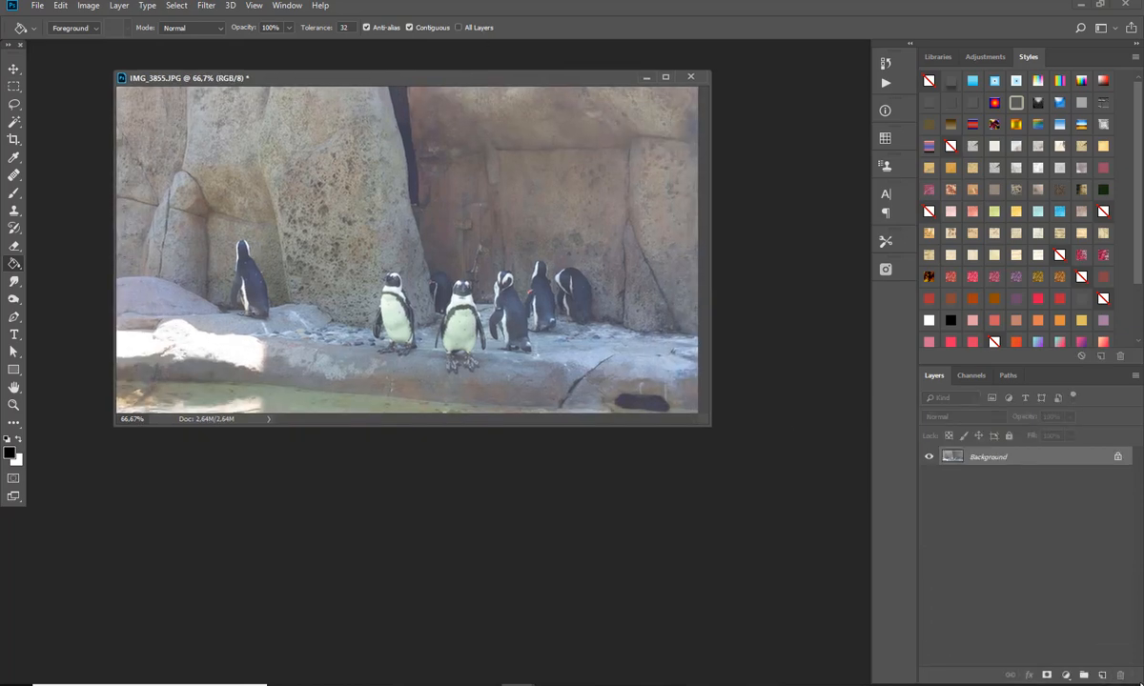
Step: Add a Gradient Fill layer above the Background with the black-to-transparent gradient
click(1066, 675)
click(1058, 449)
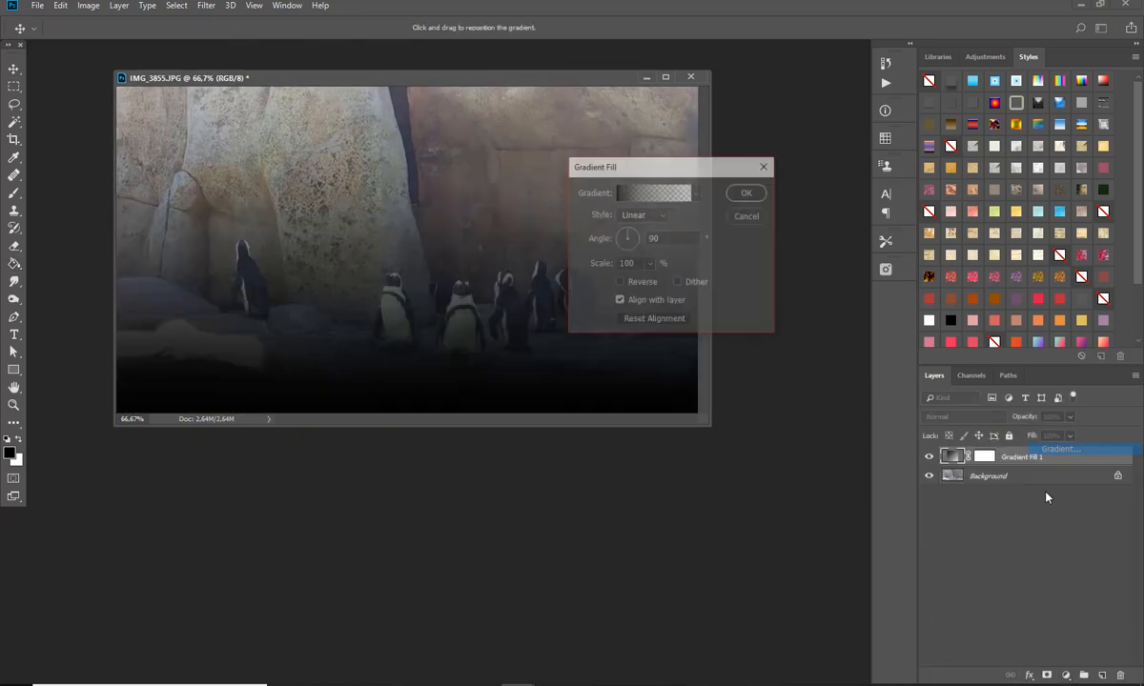
drag(632, 166, 640, 188)
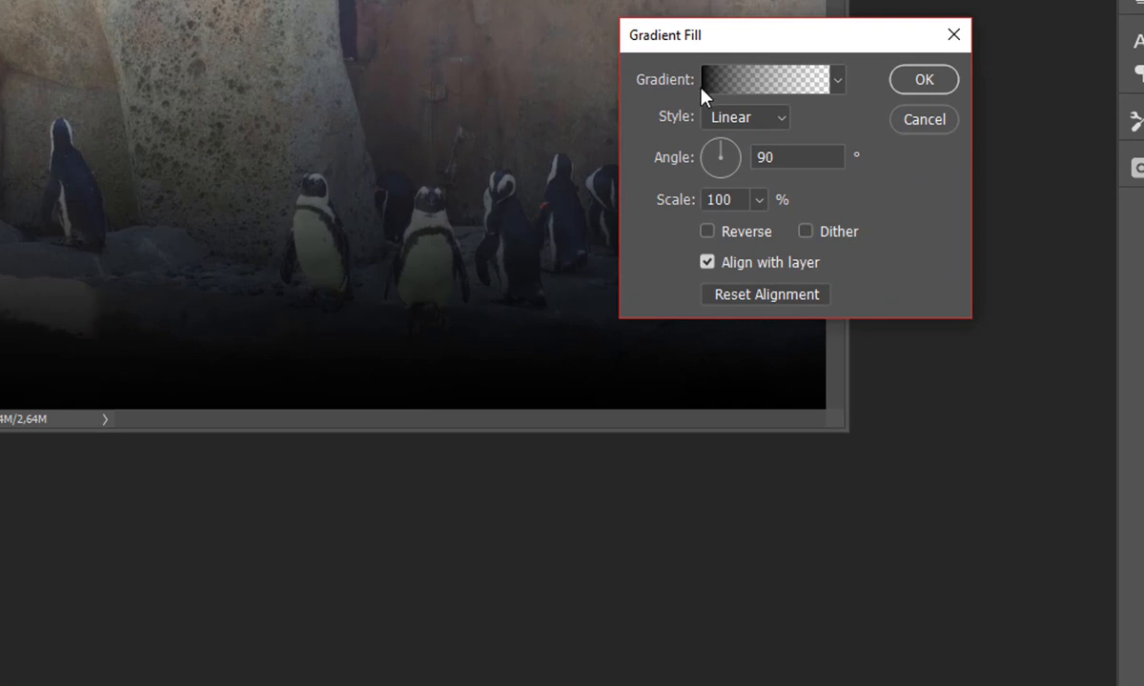
Step: Try the Radial style for the gradient fill, and switch the style to Angle
click(768, 120)
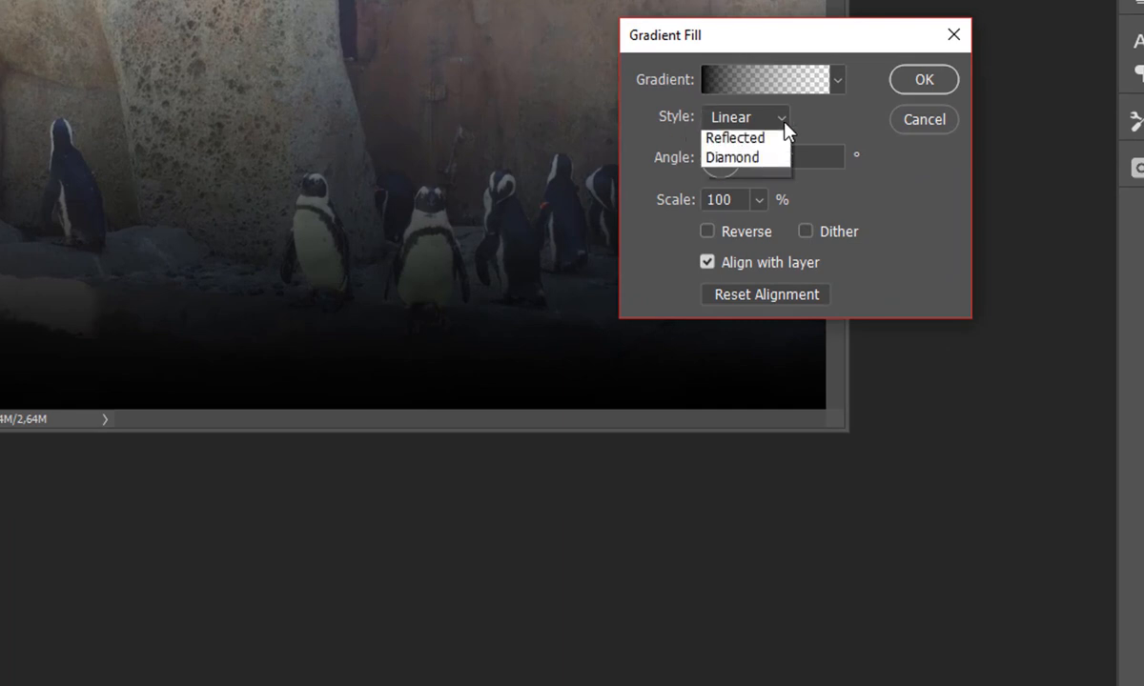
click(743, 164)
click(774, 122)
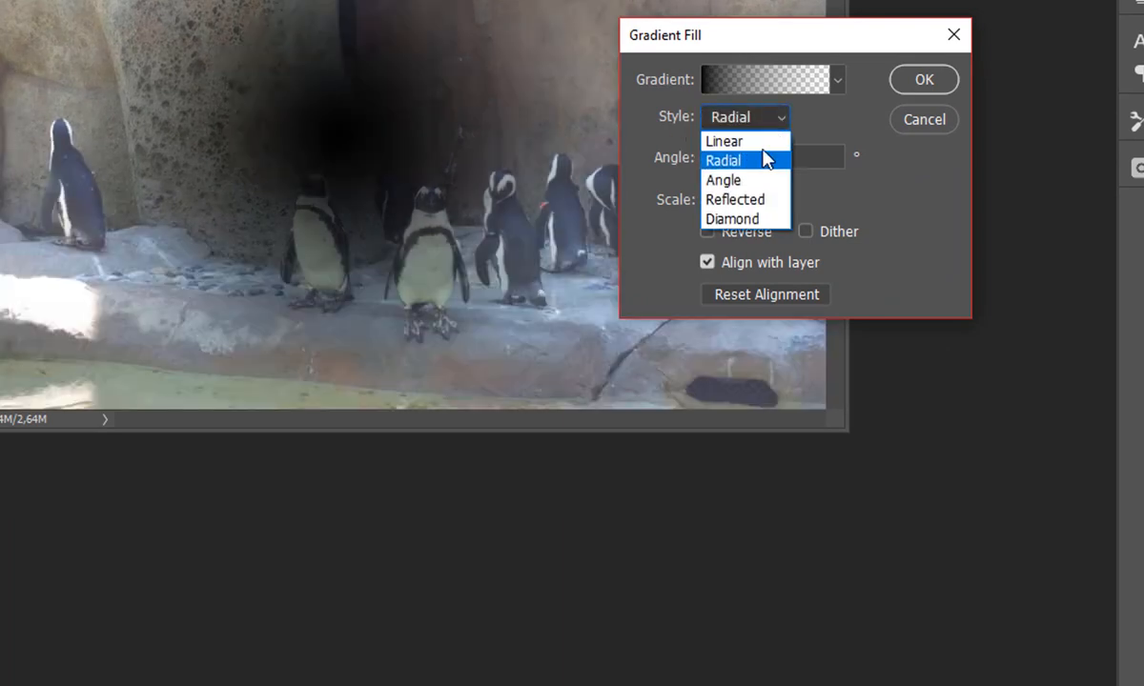
click(753, 180)
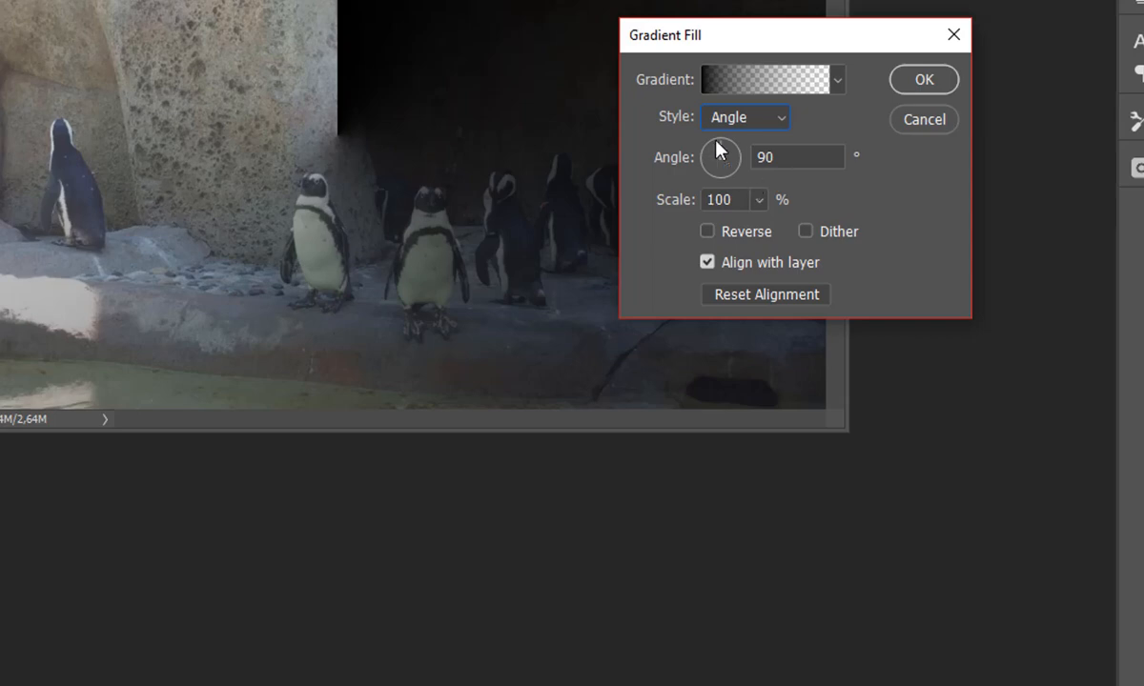
Step: Set the gradient fill's angle to 158.96° and its scale to 264%
mouse_move(725, 151)
mouse_down()
mouse_move(738, 161)
mouse_move(727, 176)
mouse_move(706, 153)
mouse_up()
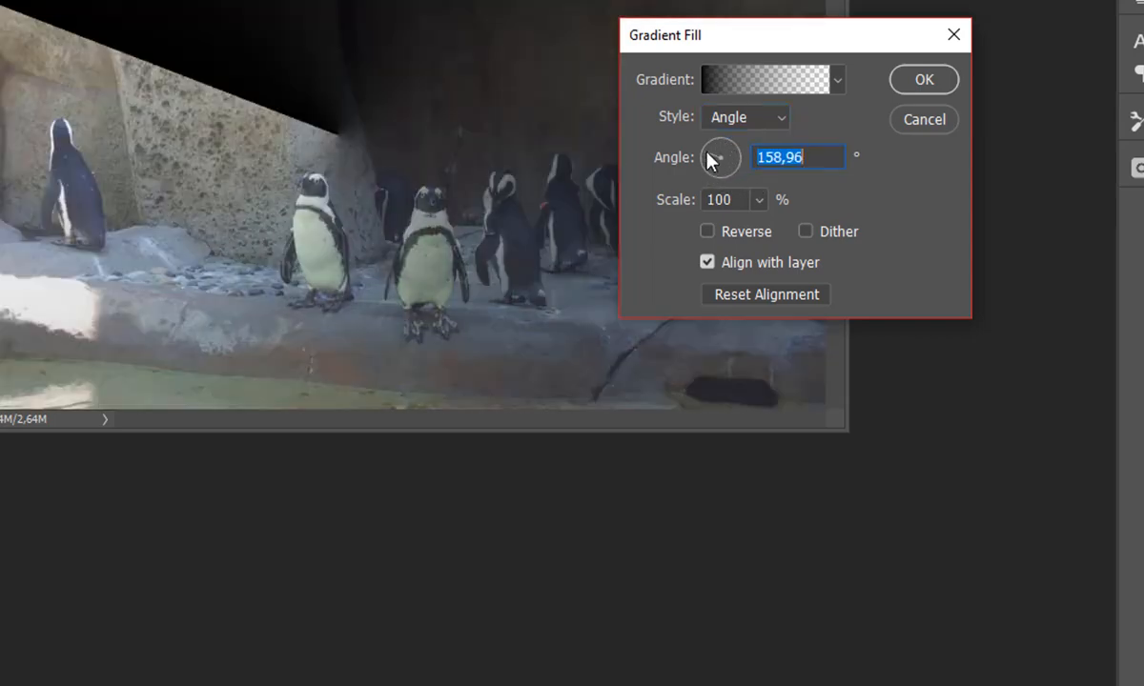
click(758, 201)
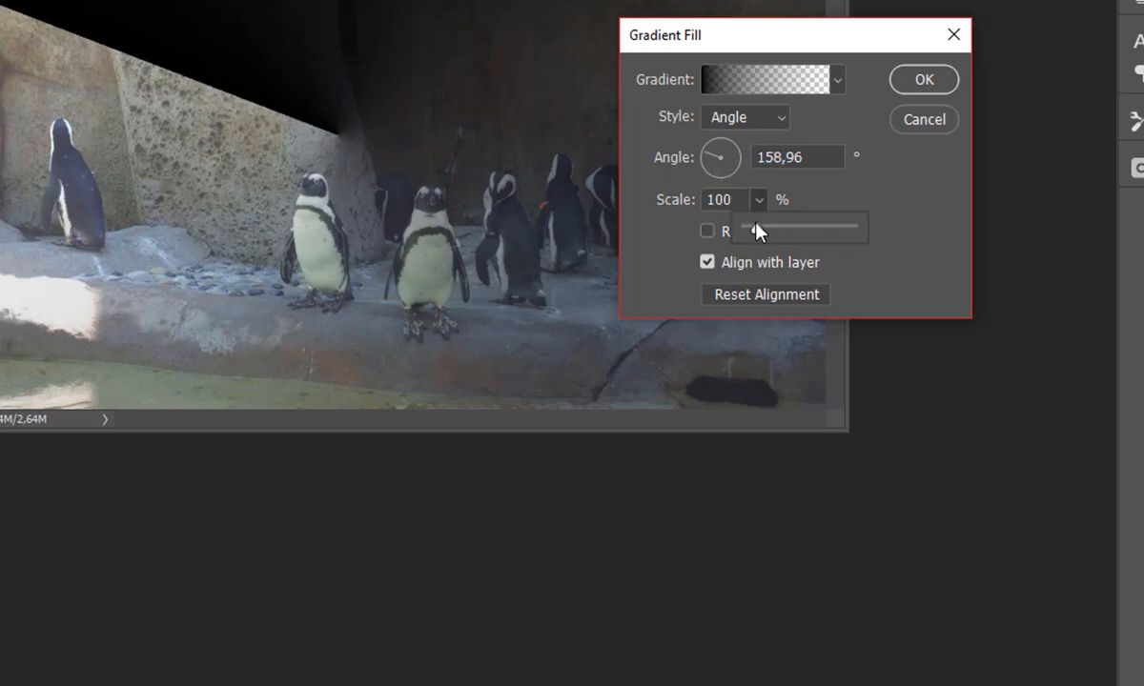
mouse_move(756, 227)
mouse_down()
mouse_move(812, 233)
mouse_move(730, 240)
mouse_move(774, 229)
mouse_up()
Step: Try the Radial style for the gradient fill, reduce the scale to 56%, and switch the style to Linear
click(768, 122)
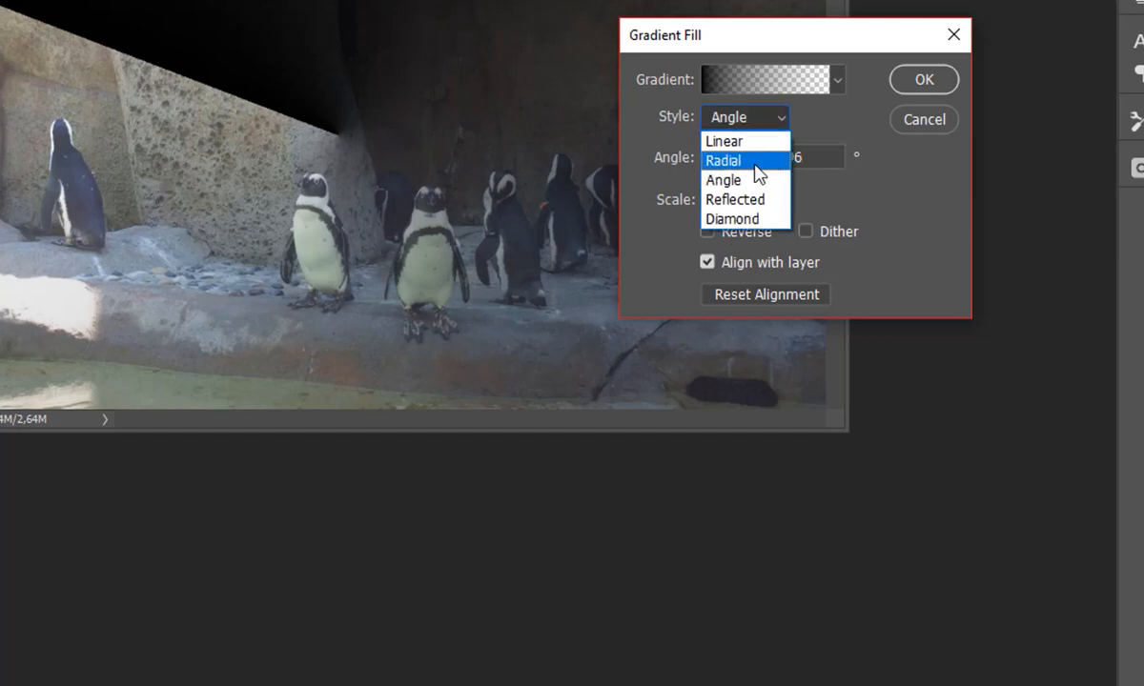
click(758, 164)
click(760, 202)
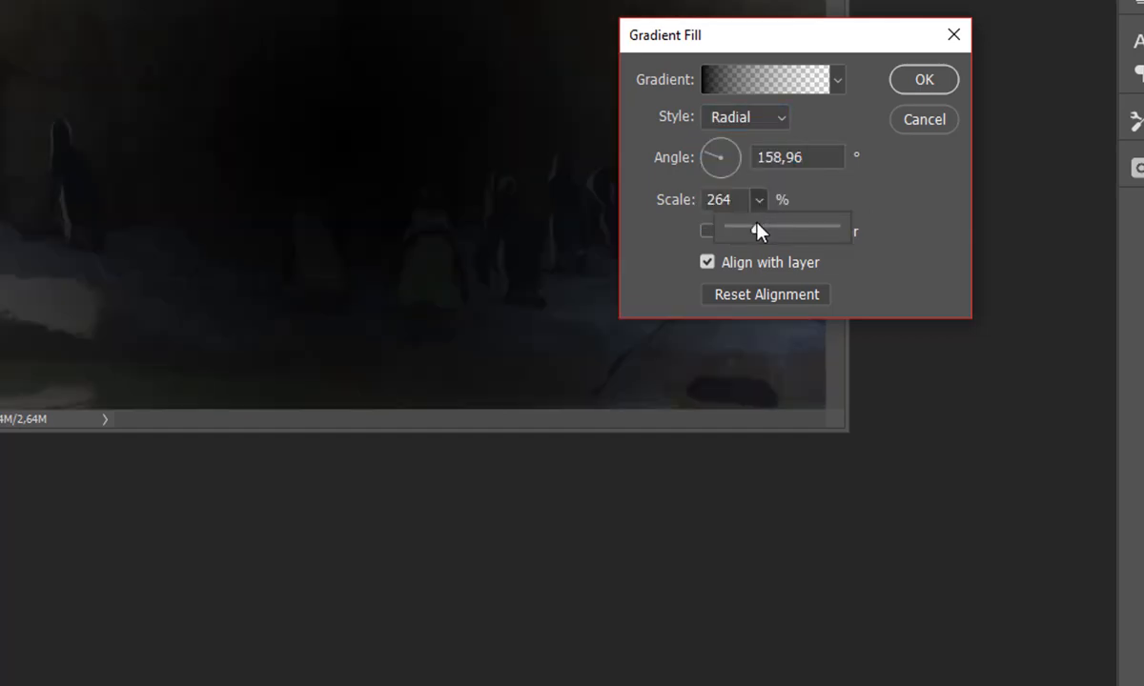
mouse_move(756, 230)
mouse_down()
mouse_move(799, 233)
mouse_move(735, 235)
mouse_up()
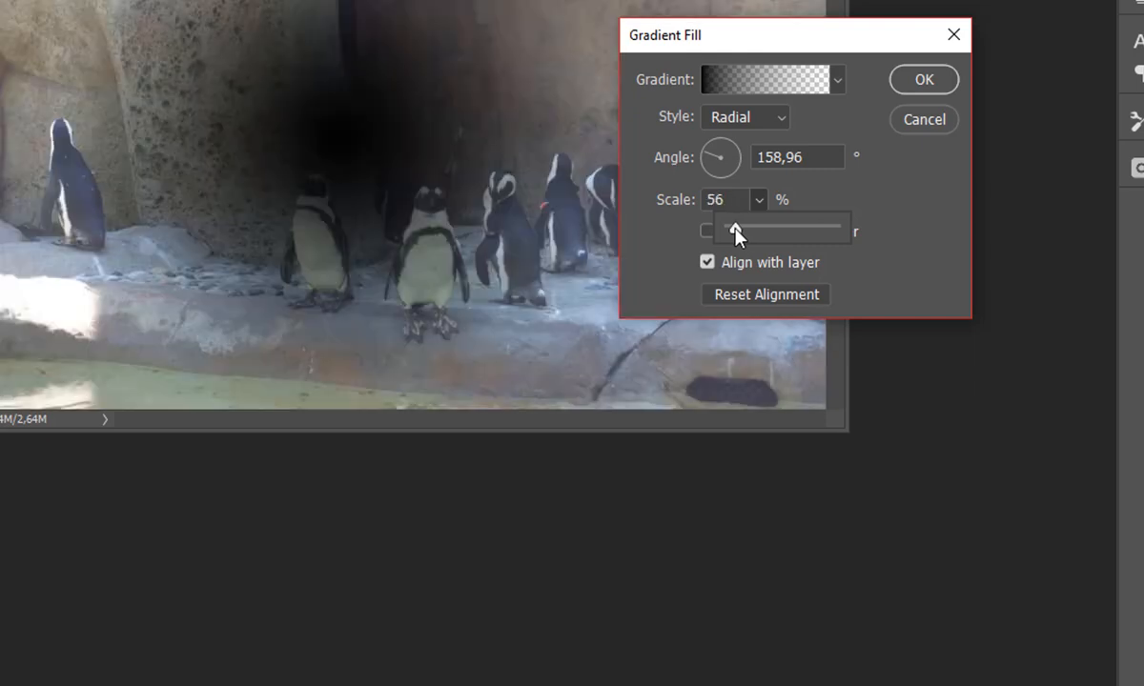
click(782, 117)
click(763, 143)
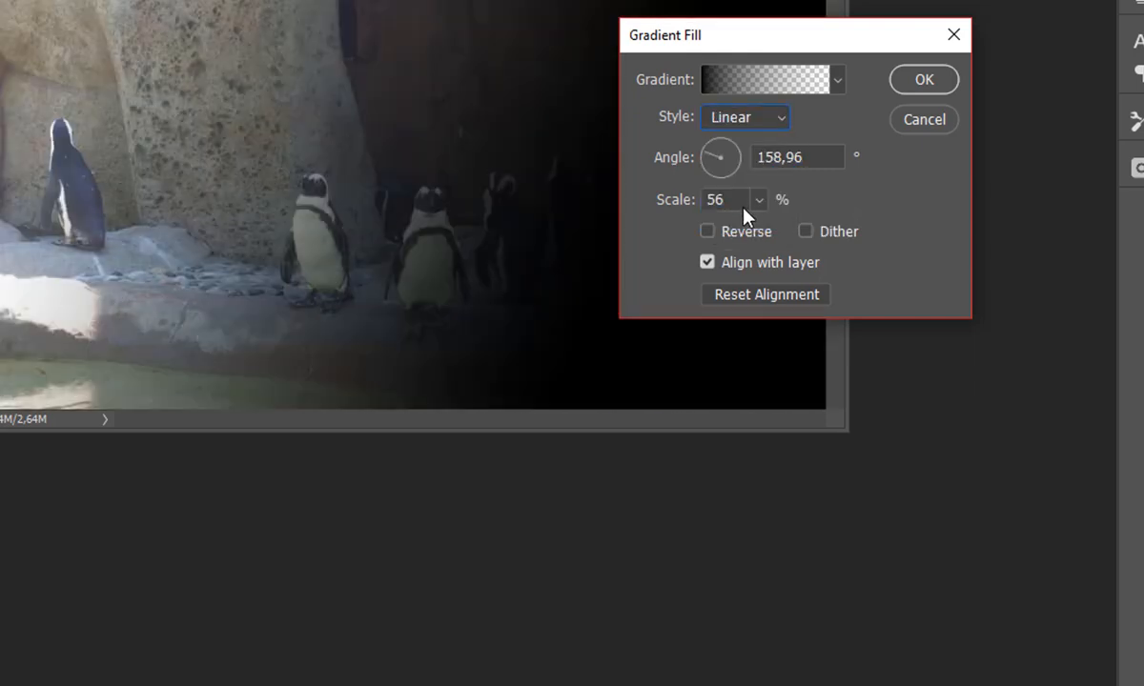
Step: Apply the Sepia 5 gradient preset after trying Cyanotype, and confirm the gradient fill
click(794, 82)
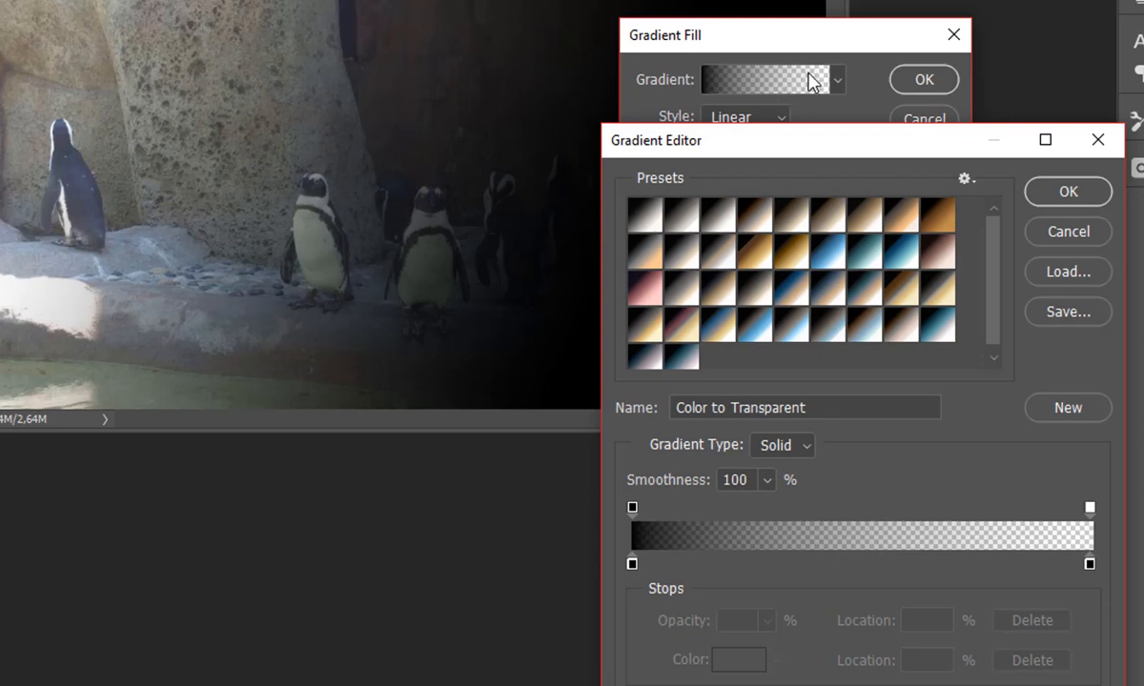
drag(728, 155, 715, 160)
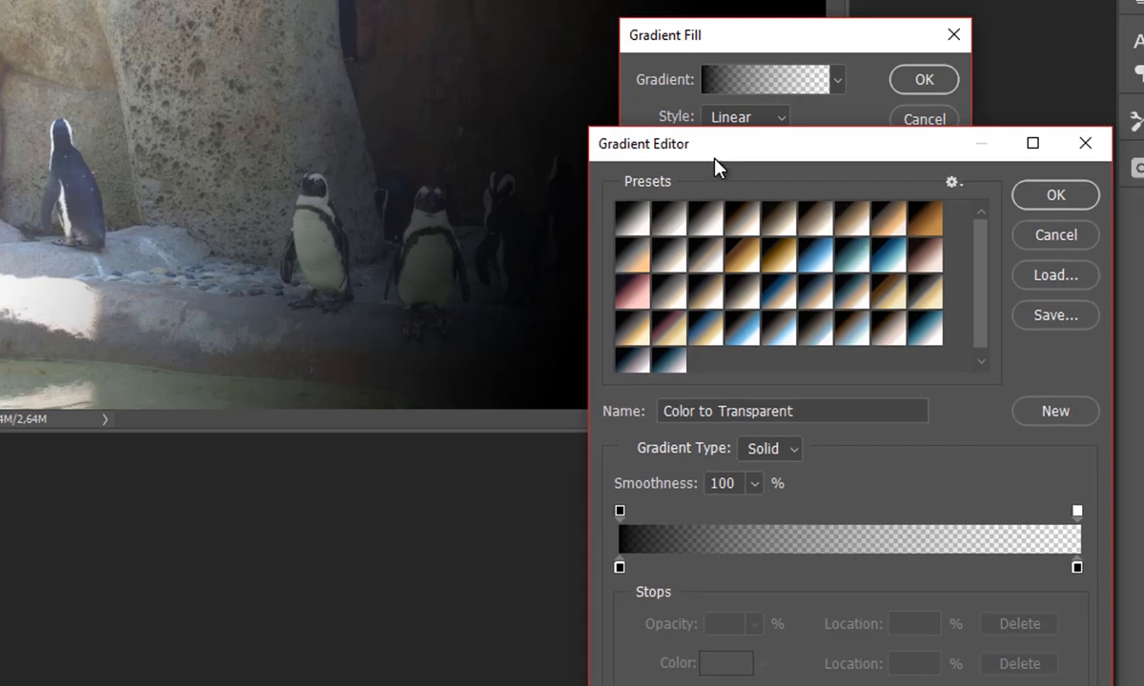
click(863, 260)
click(891, 251)
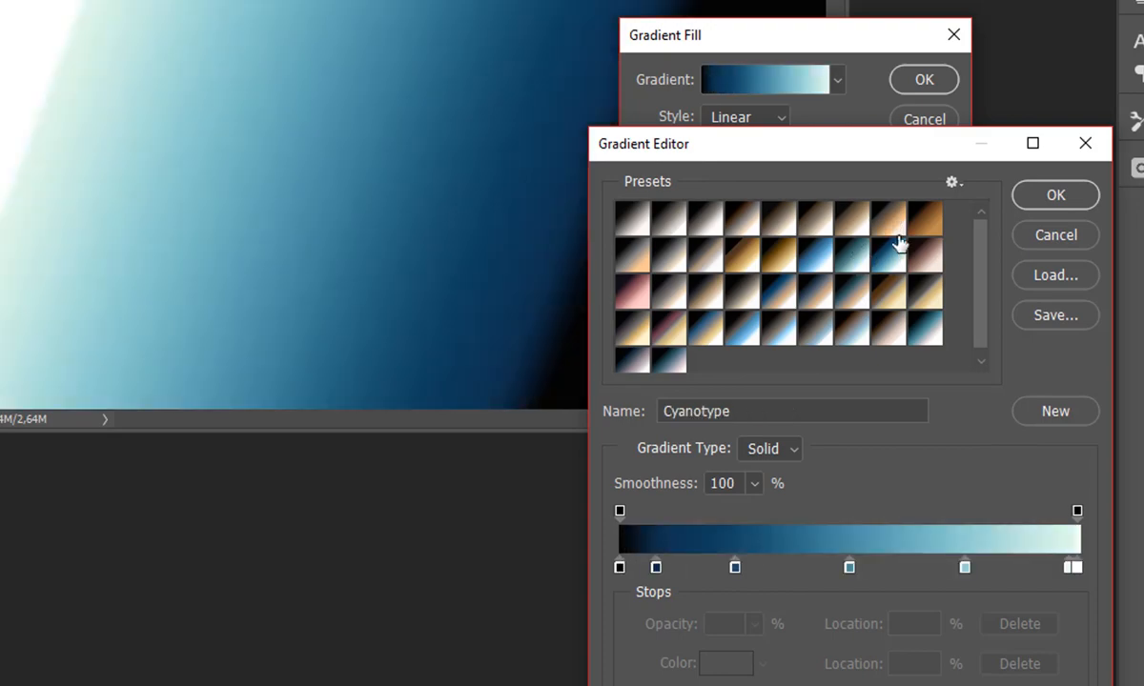
click(894, 220)
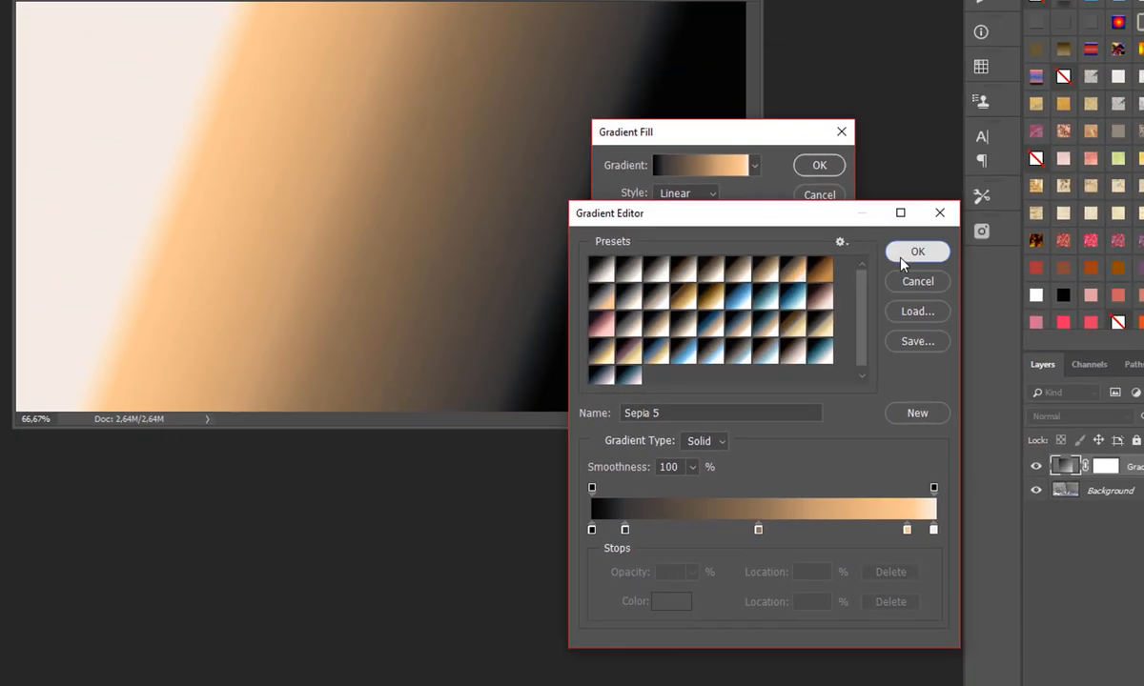
click(1056, 195)
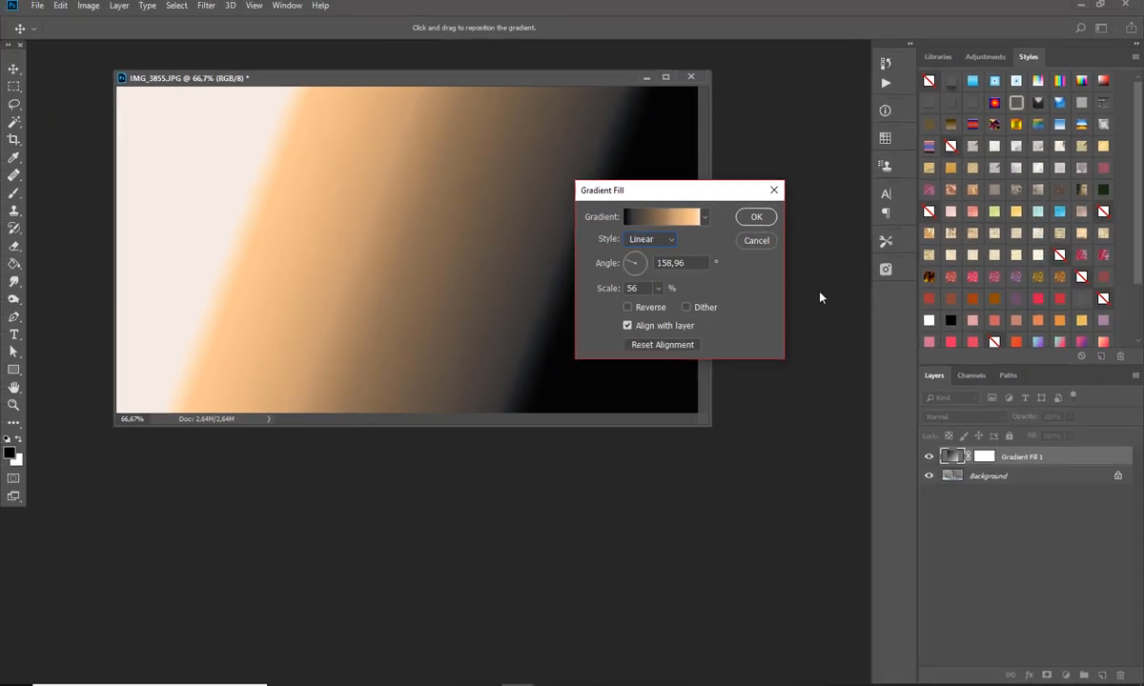
click(755, 218)
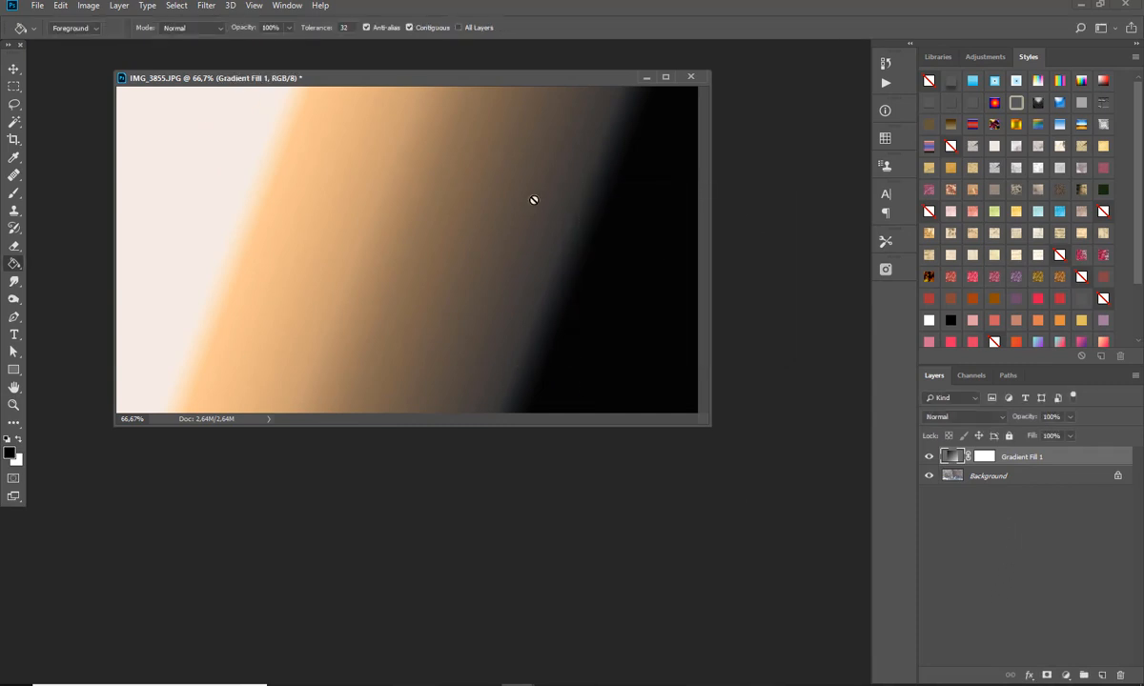
Step: Try the Overlay blend mode on the Gradient Fill 1 layer, and set the mode to Soft Light
click(974, 420)
key(Escape)
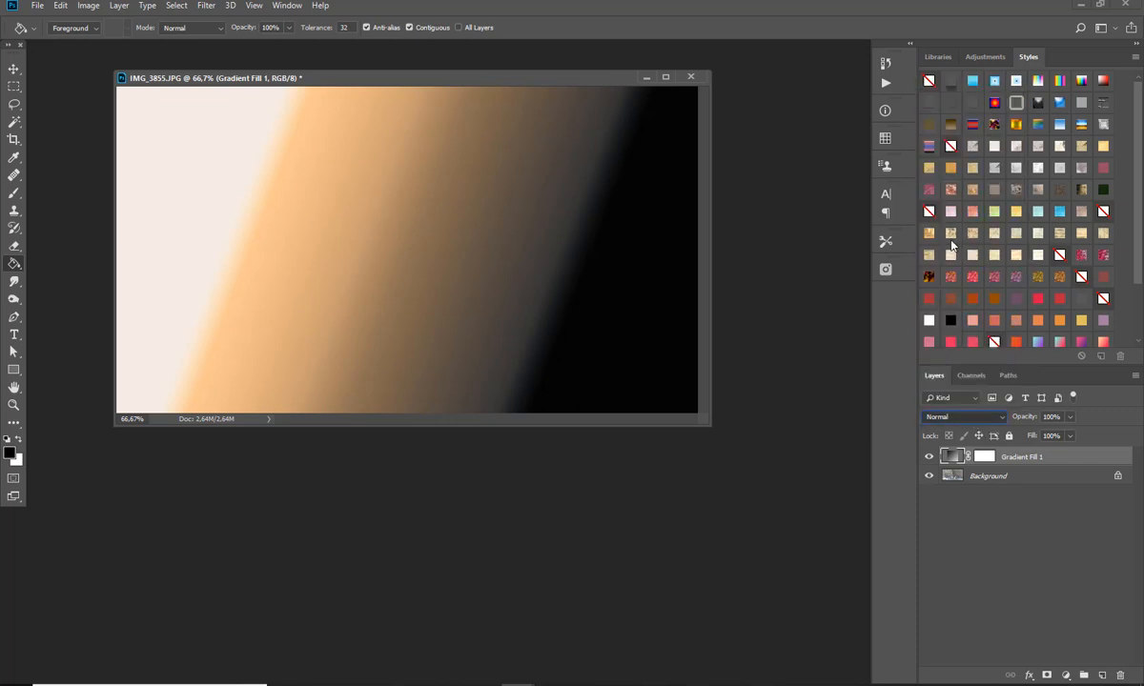
click(977, 419)
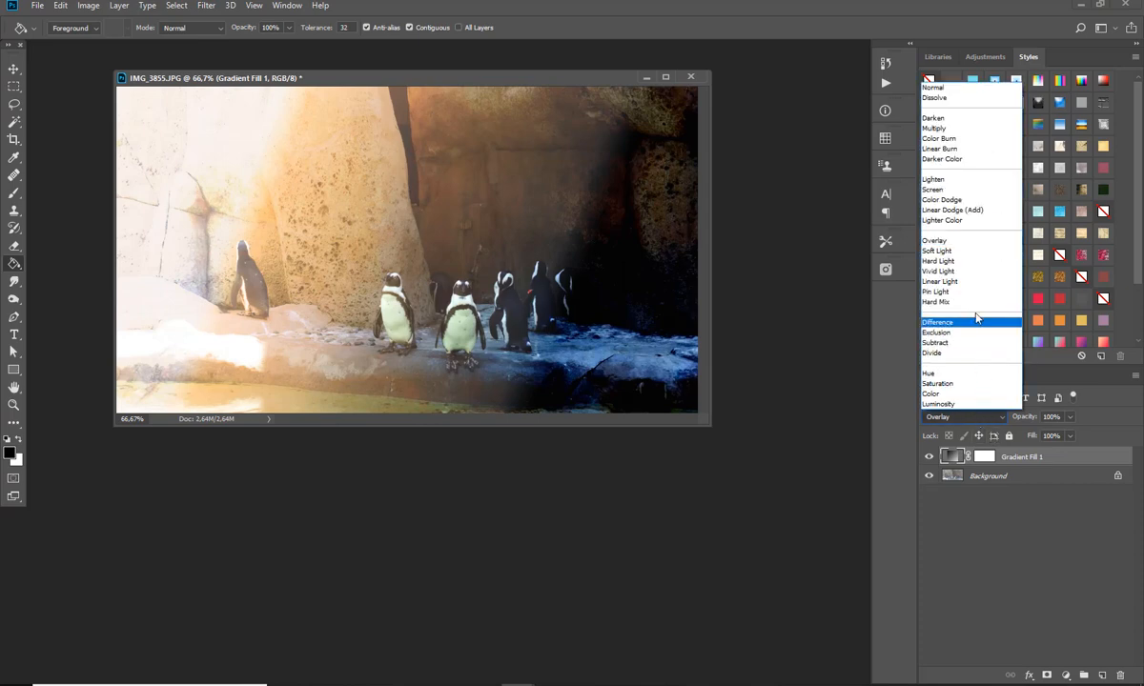
click(961, 257)
Step: Try the Color Burn and Multiply blend modes on the Gradient Fill 1 layer, and return it to Soft Light
click(961, 420)
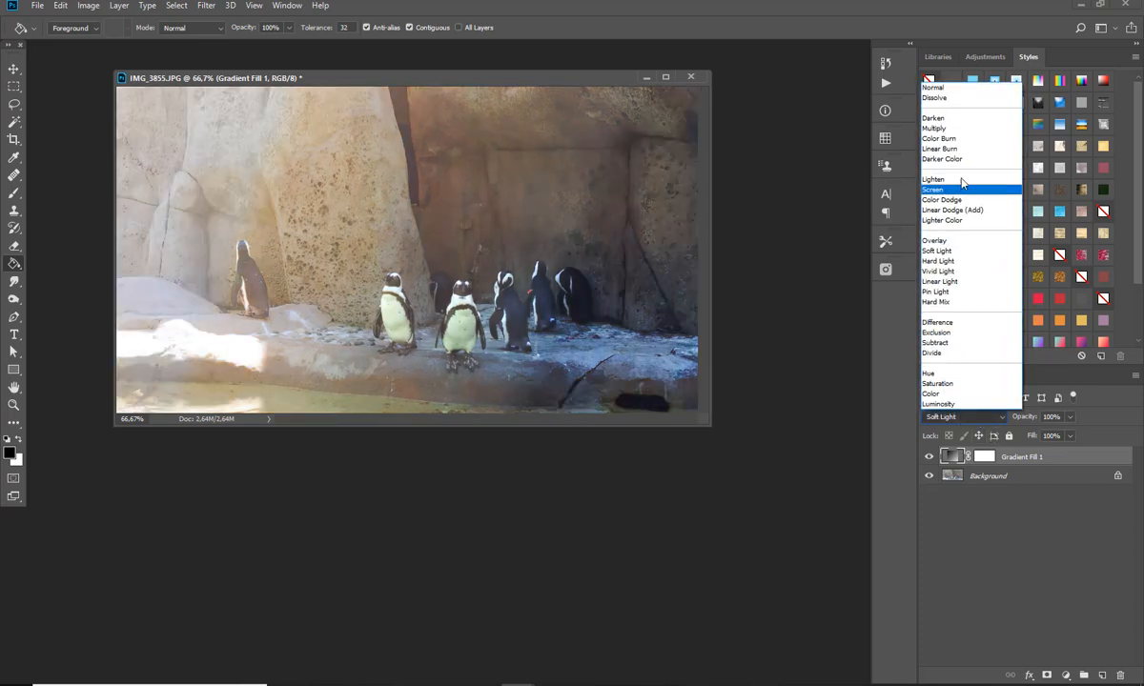
click(950, 145)
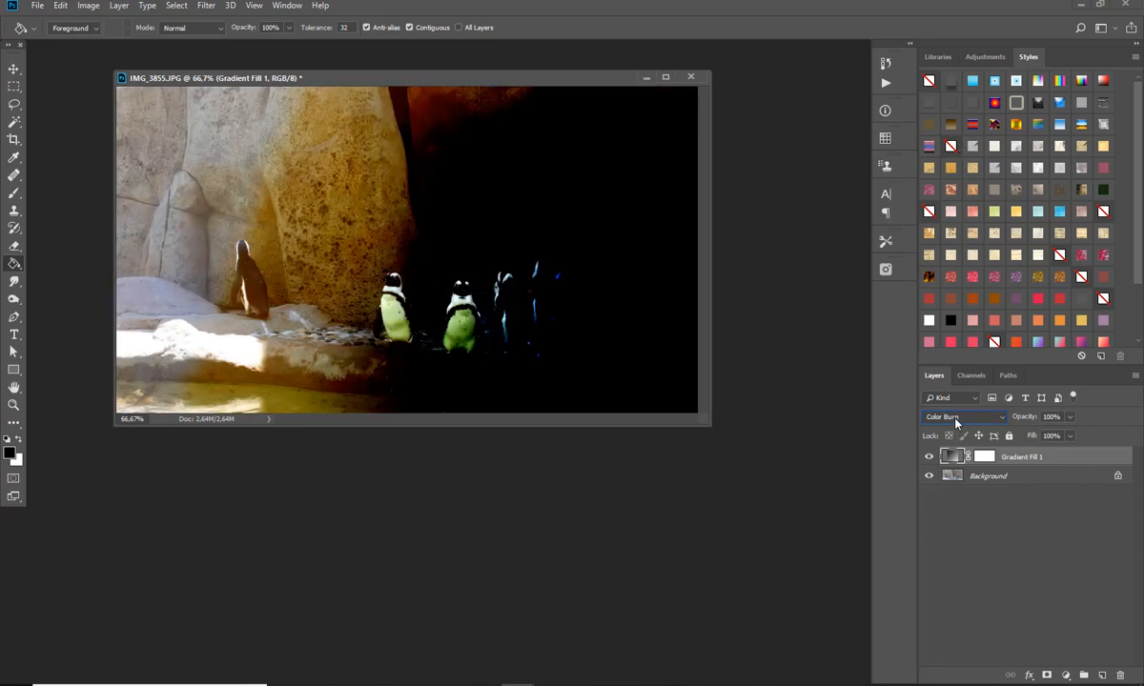
click(961, 417)
click(949, 134)
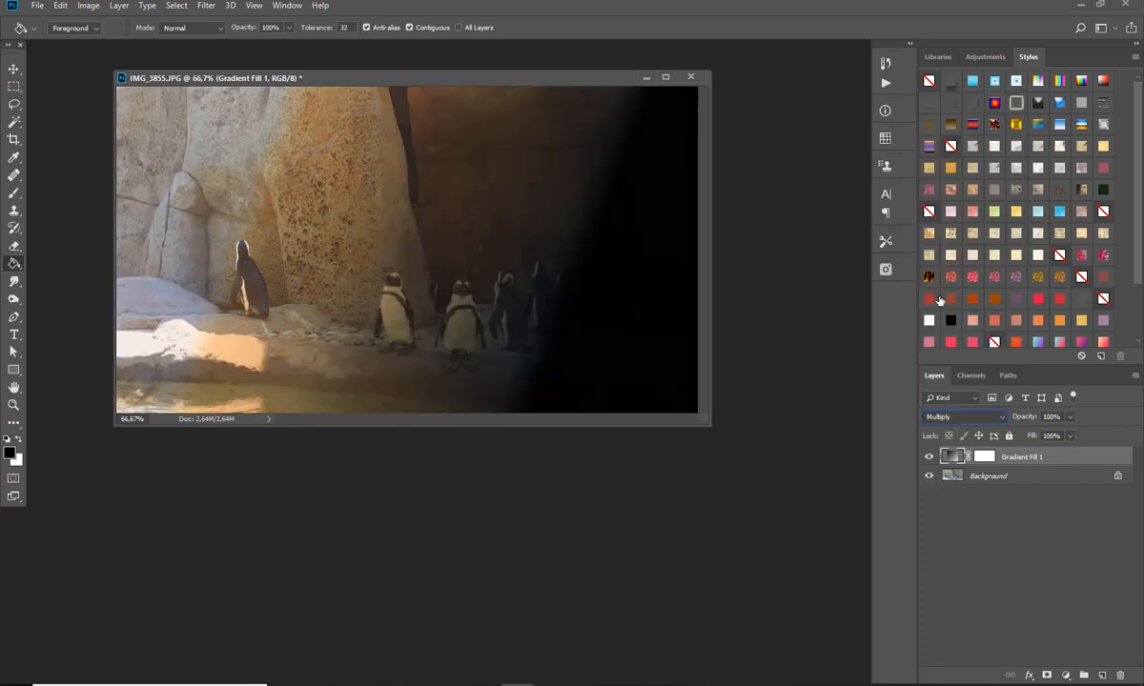
click(956, 420)
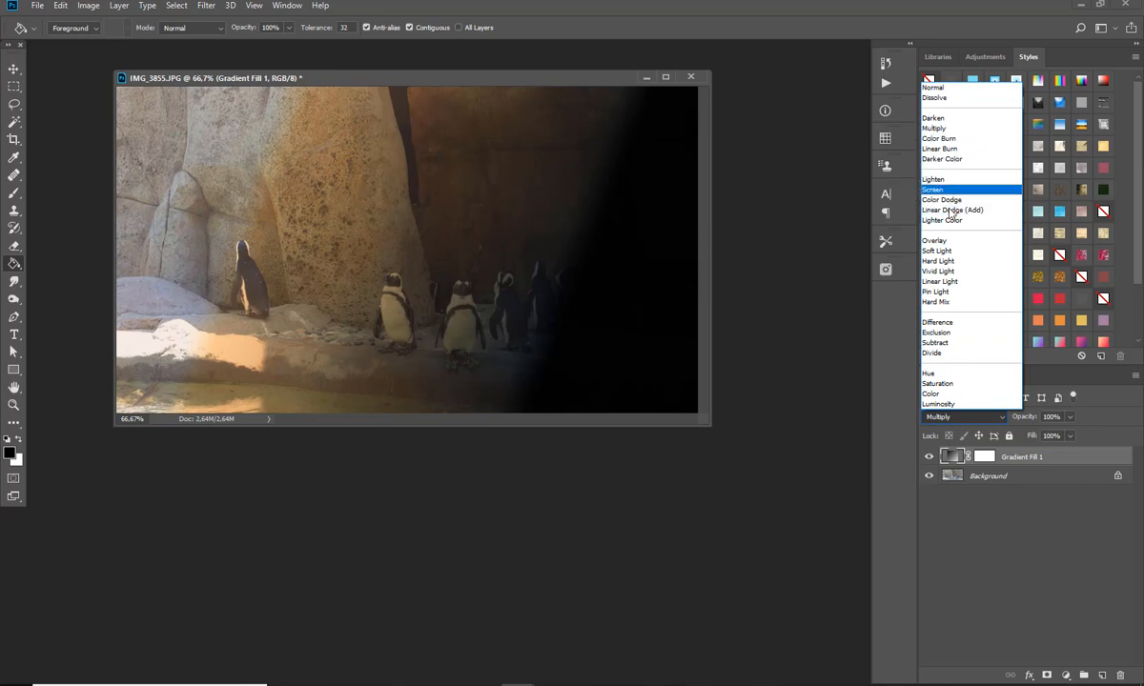
click(939, 251)
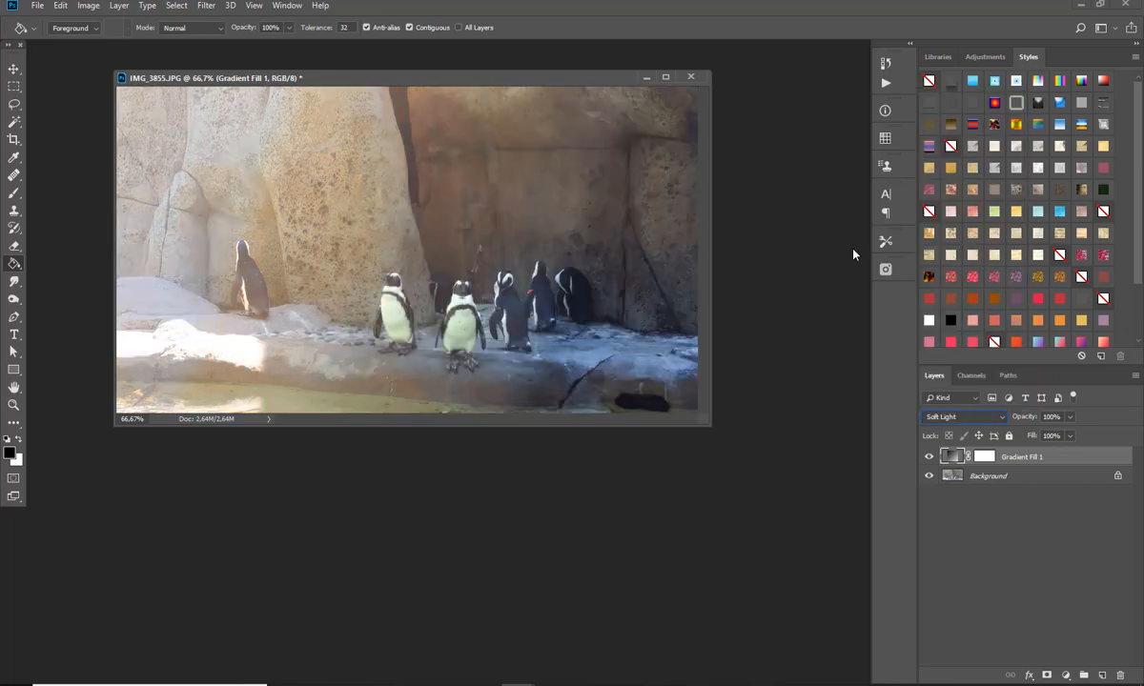
Step: Reopen the Gradient Fill 1 settings, try the Sepia 4 and Copper 2 presets, and apply the Gold-Copper preset
double_click(953, 460)
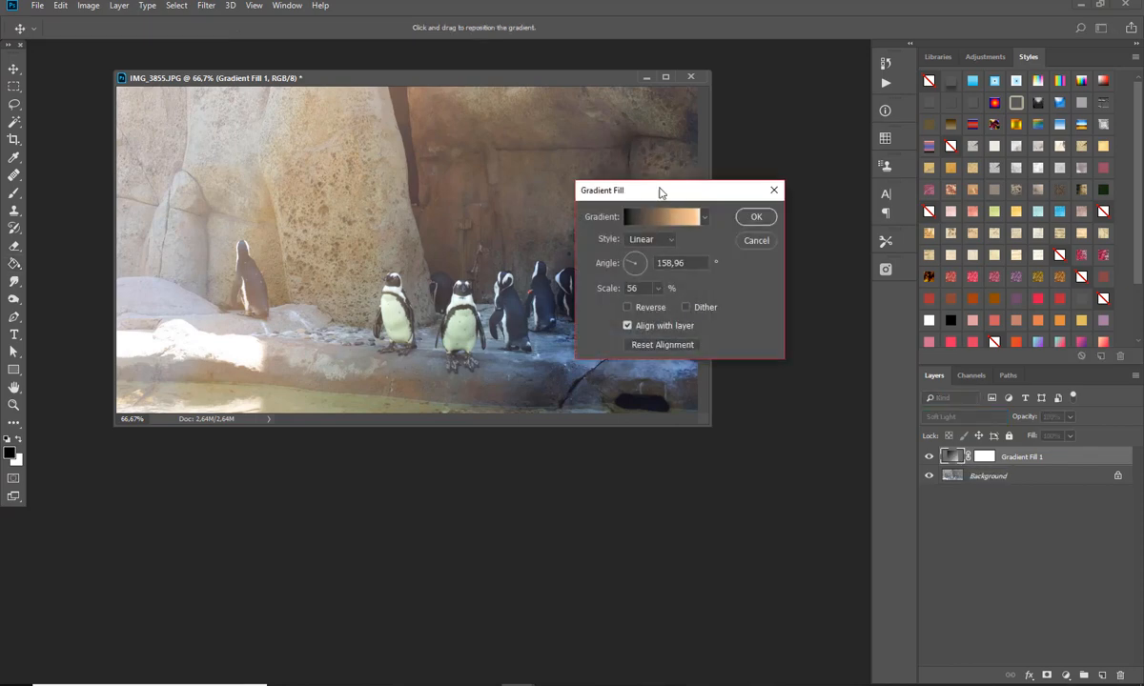
drag(661, 193, 671, 216)
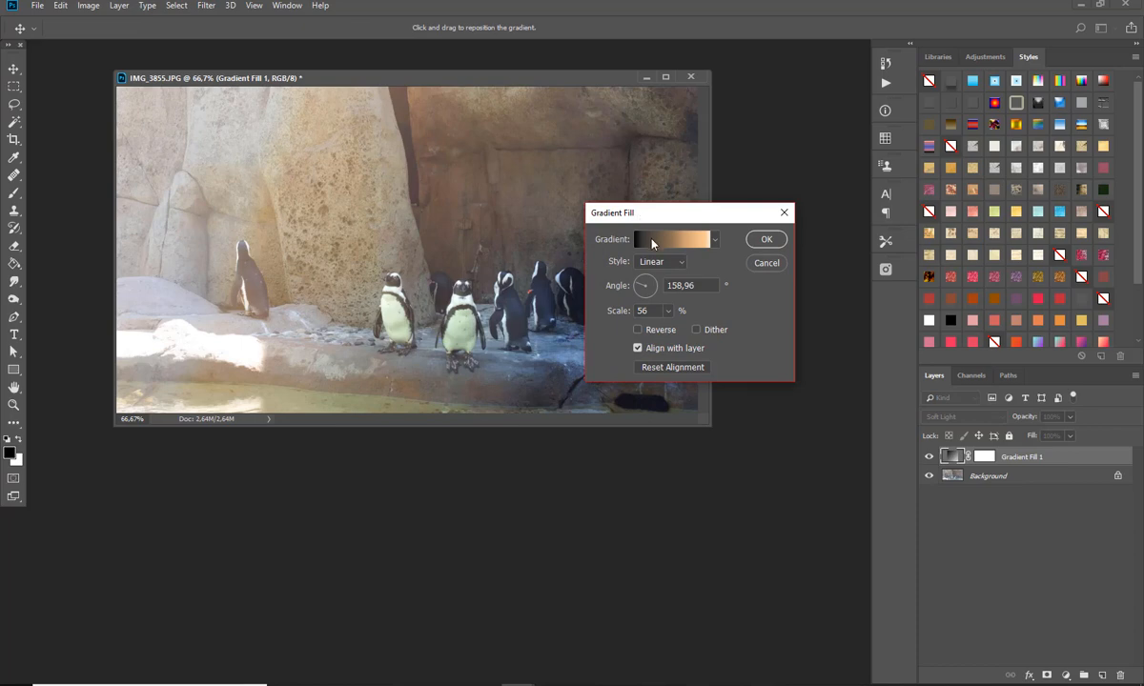
click(658, 246)
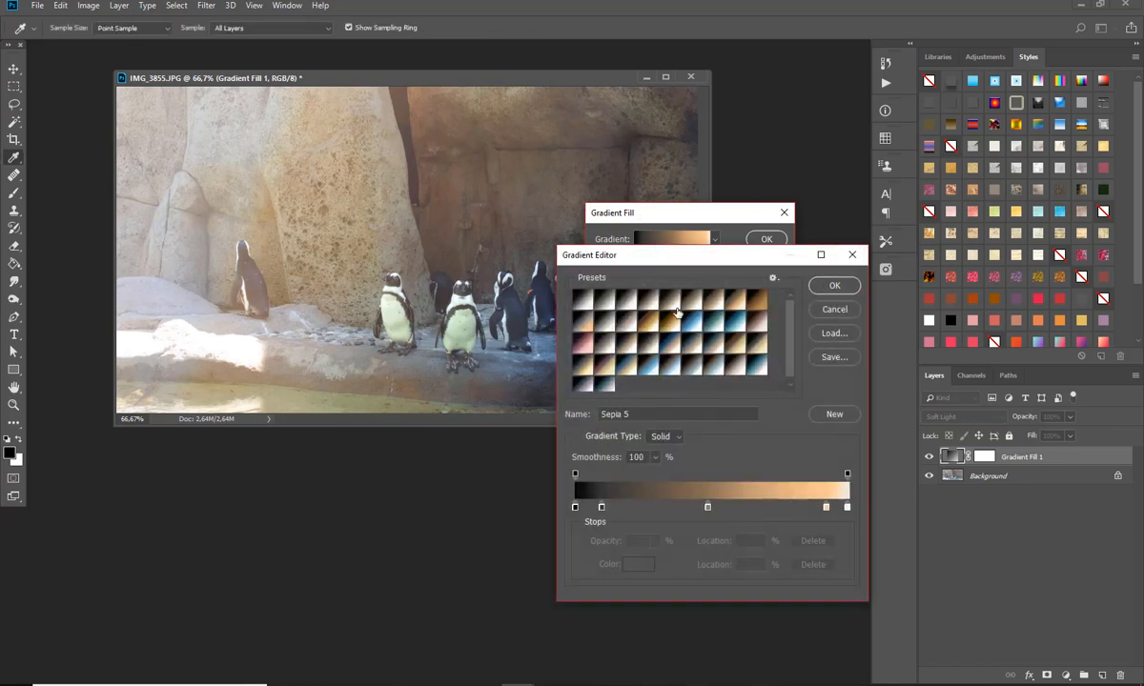
click(722, 327)
click(674, 295)
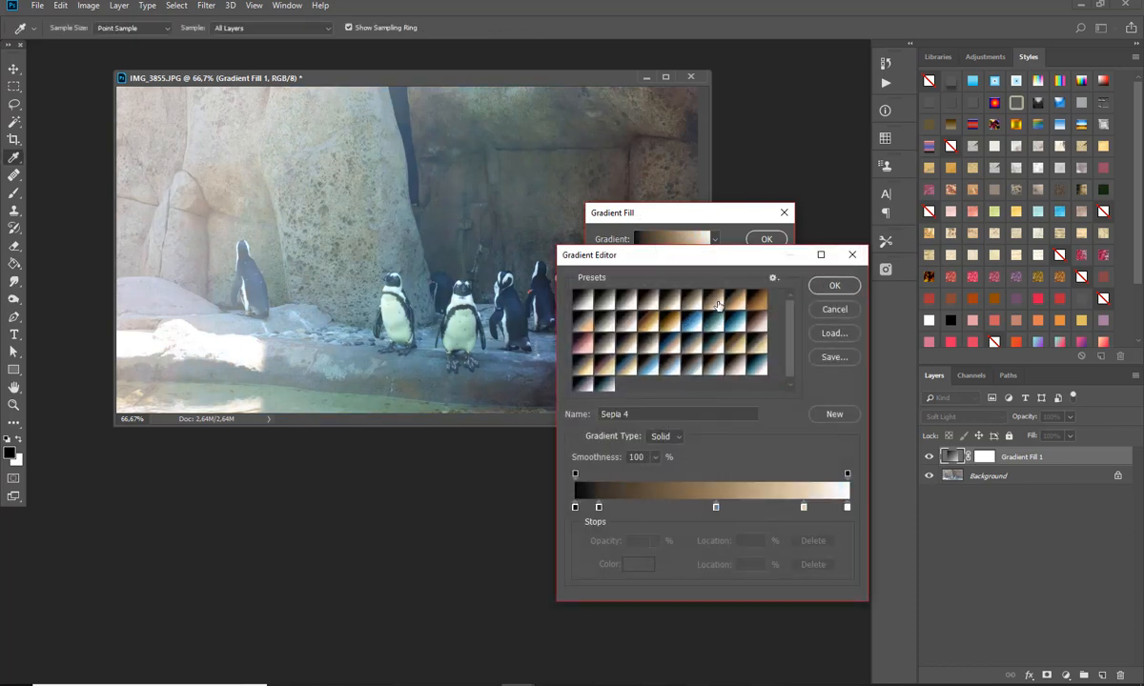
click(609, 348)
click(584, 344)
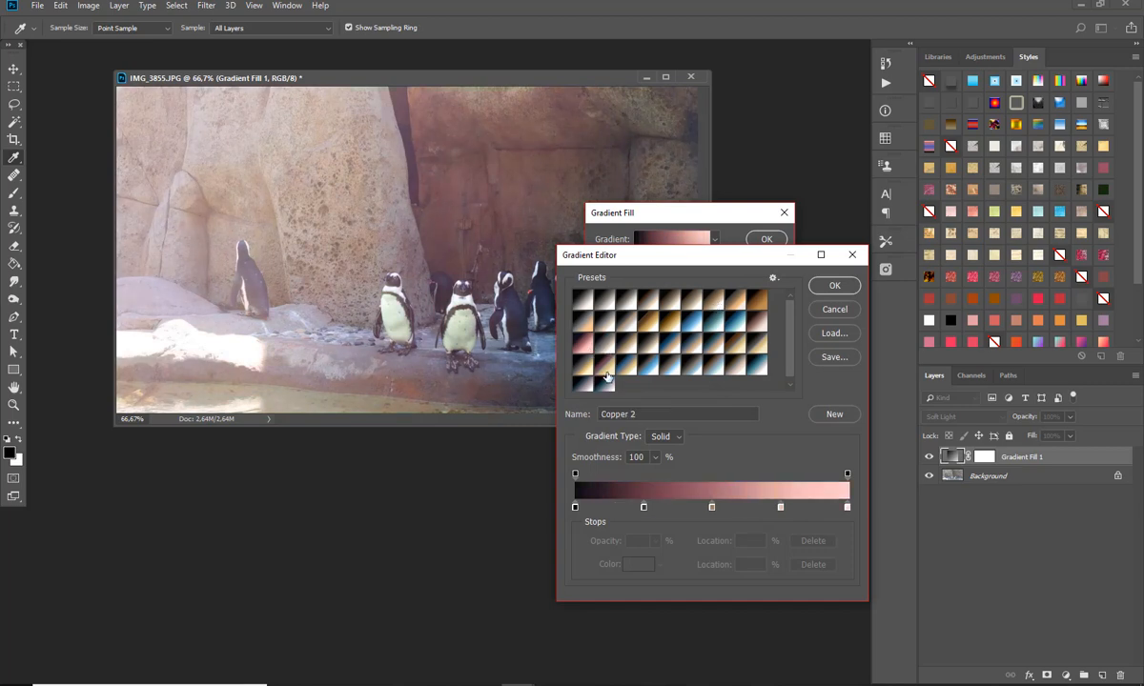
click(605, 366)
click(849, 288)
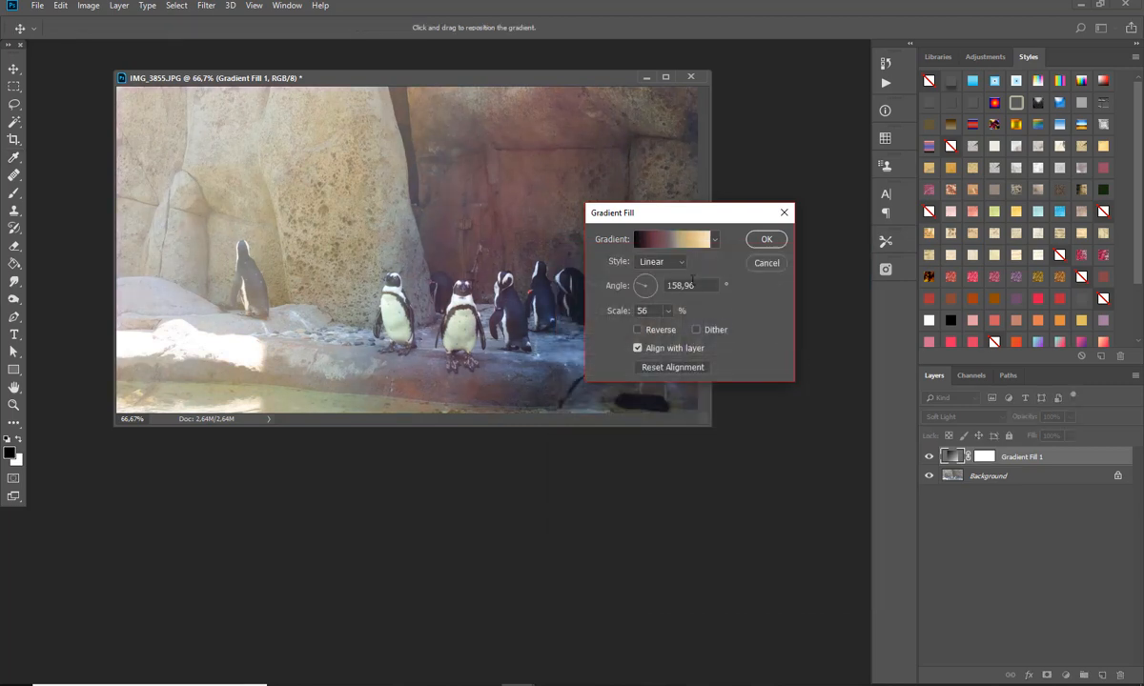
Step: Try the Radial style for the gradient fill, switch to Reflected, and set the angle to -75.96°
click(660, 261)
click(653, 288)
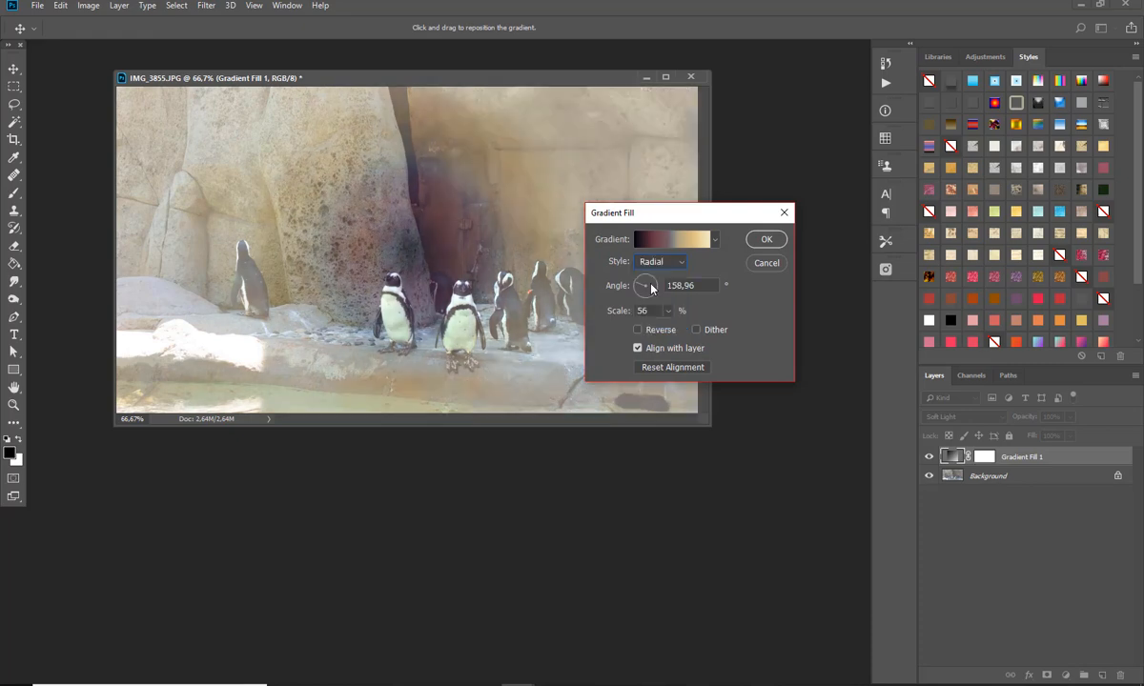
click(660, 261)
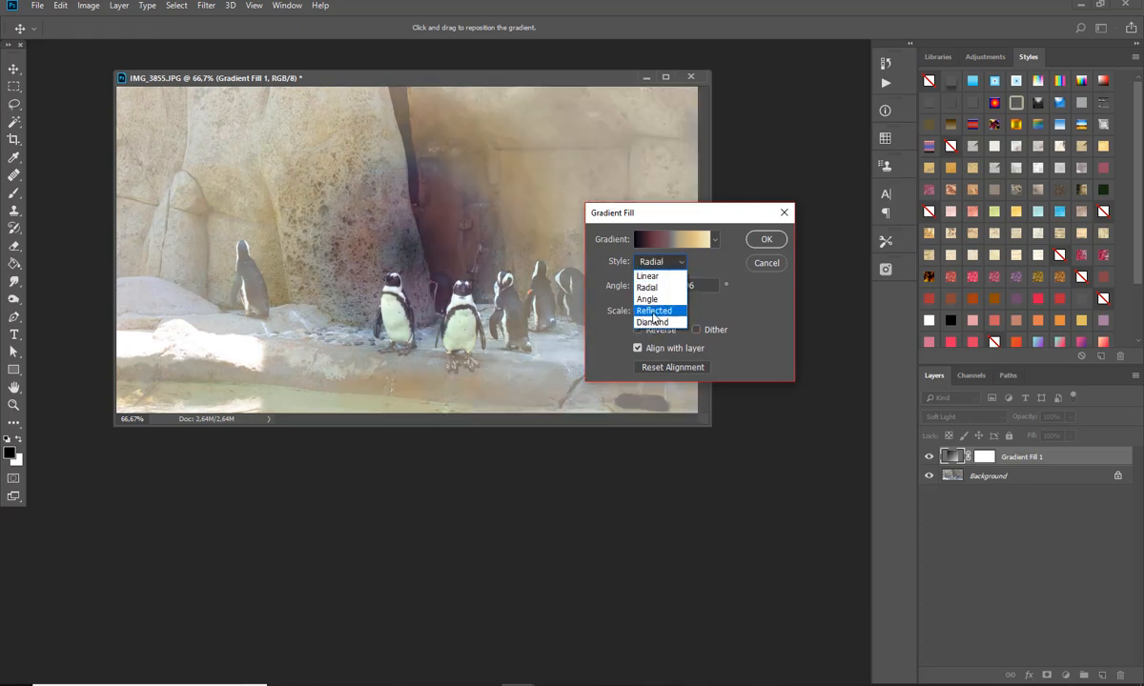
click(654, 310)
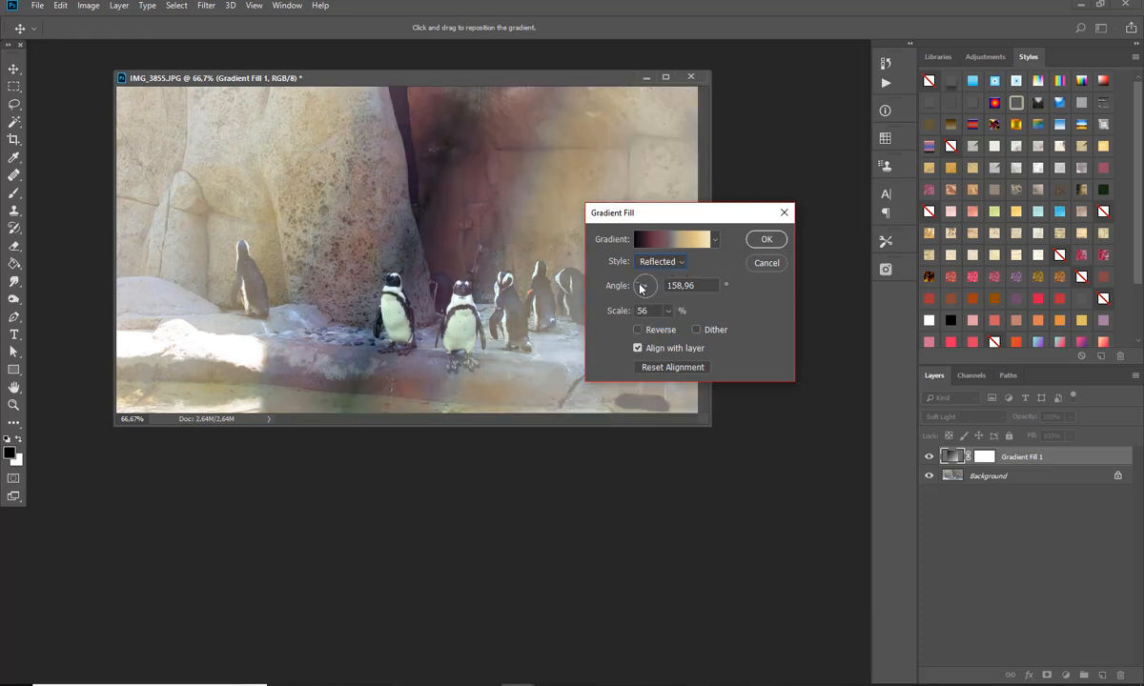
click(651, 286)
click(650, 293)
Step: Change the gradient fill's style to Linear, comparing it with Radial before returning to Linear
click(660, 262)
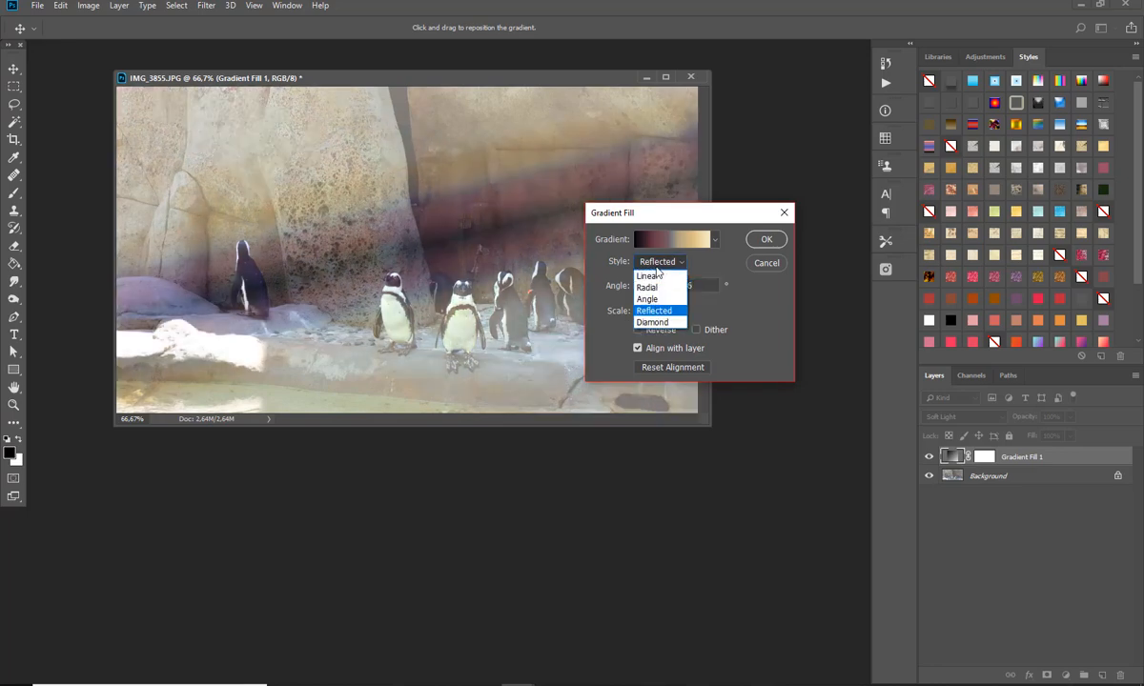
click(655, 276)
click(660, 261)
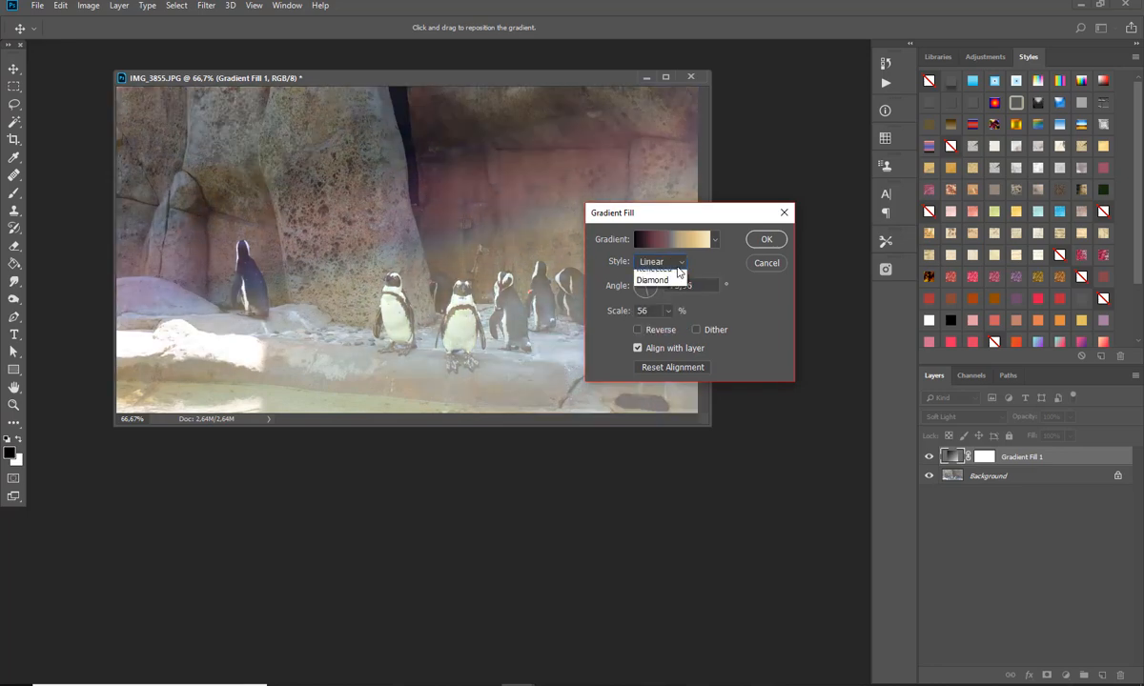
click(658, 288)
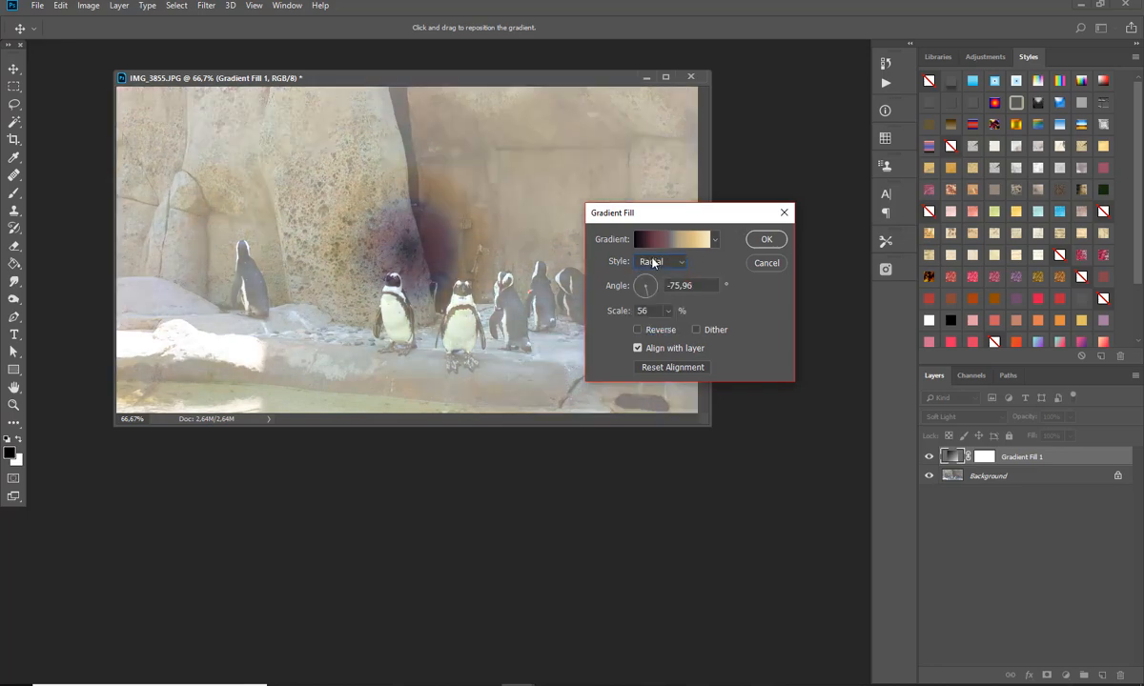
click(653, 262)
click(655, 276)
Step: Replace the fill's gradient with the black, blue and white preset, and confirm the Gradient Fill settings
click(662, 240)
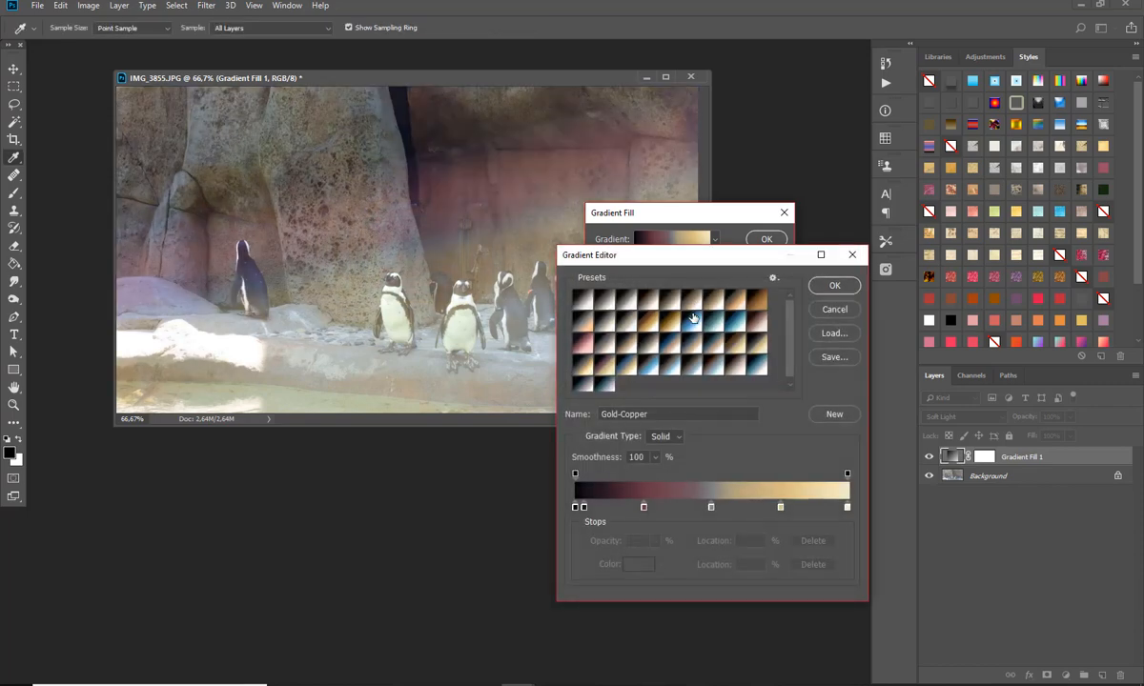
click(692, 317)
click(834, 285)
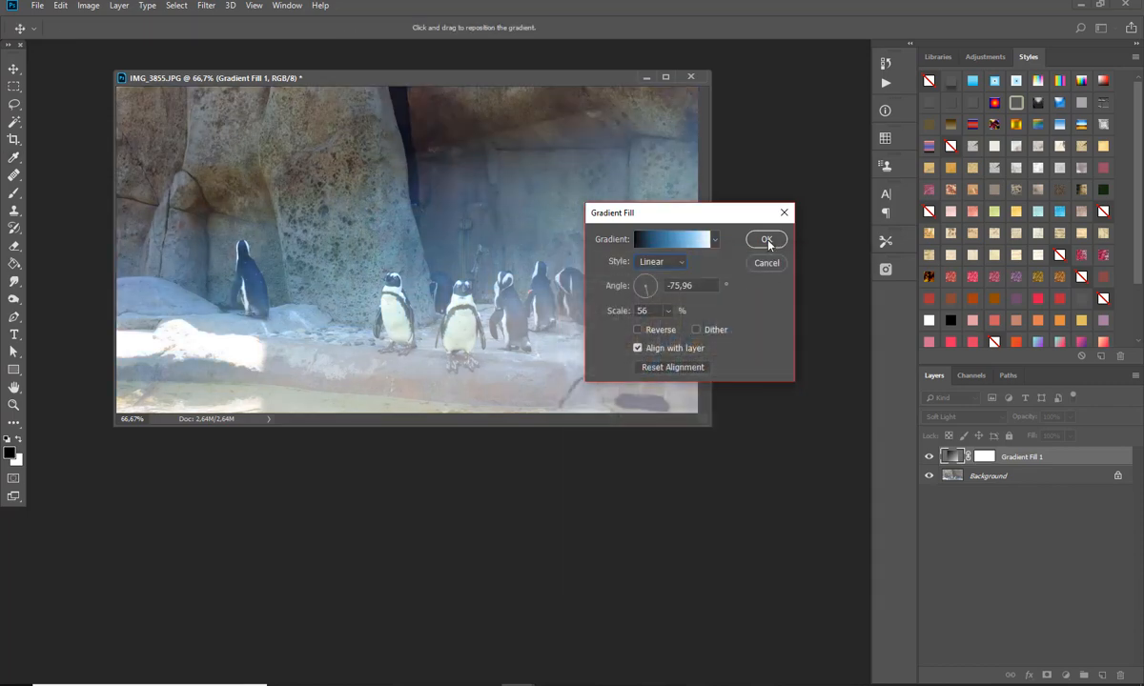
click(769, 245)
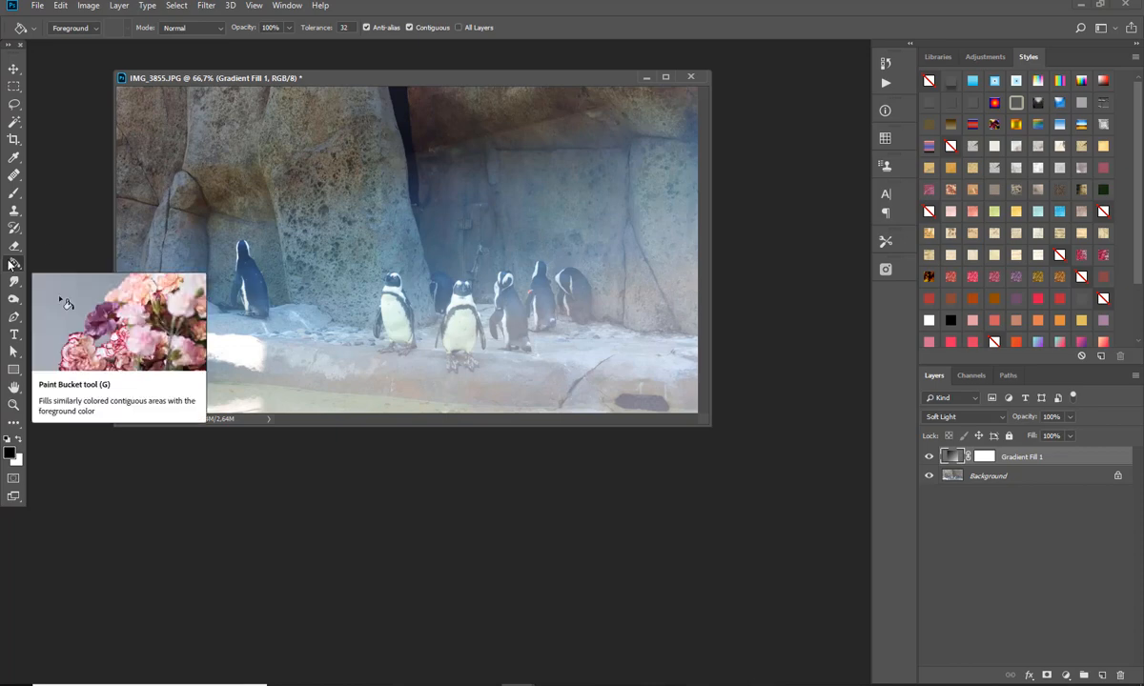
drag(343, 80, 374, 81)
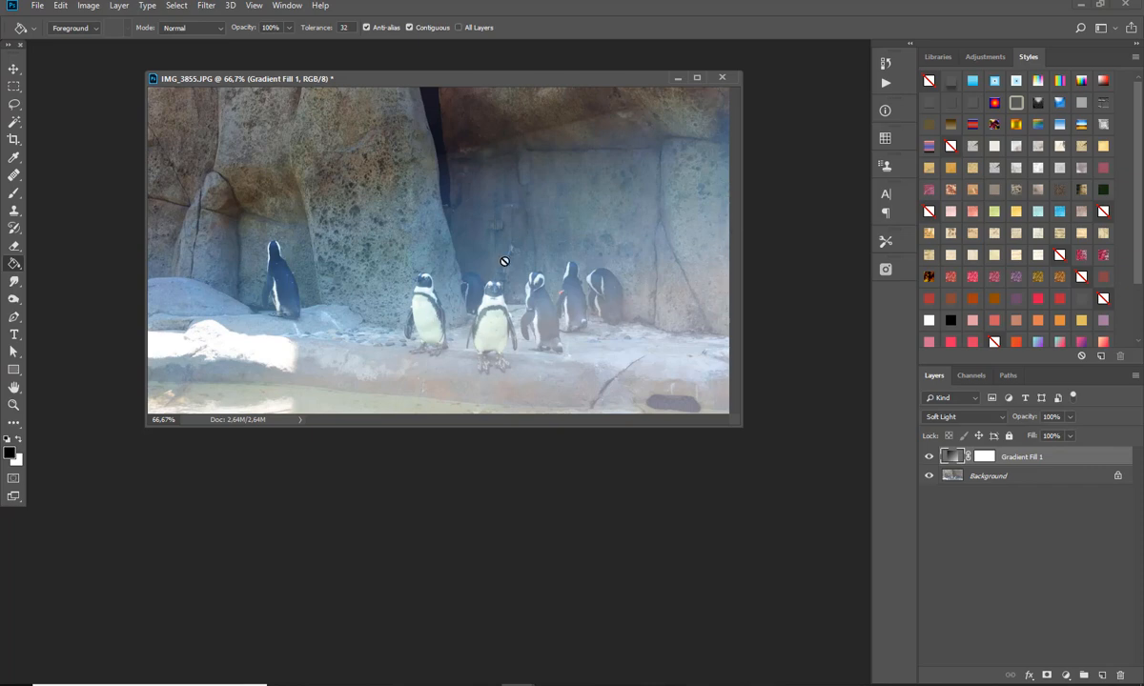
Step: Delete the Gradient Fill 1 layer and add a Gradient Map adjustment layer above the penguin photo
drag(477, 79, 541, 79)
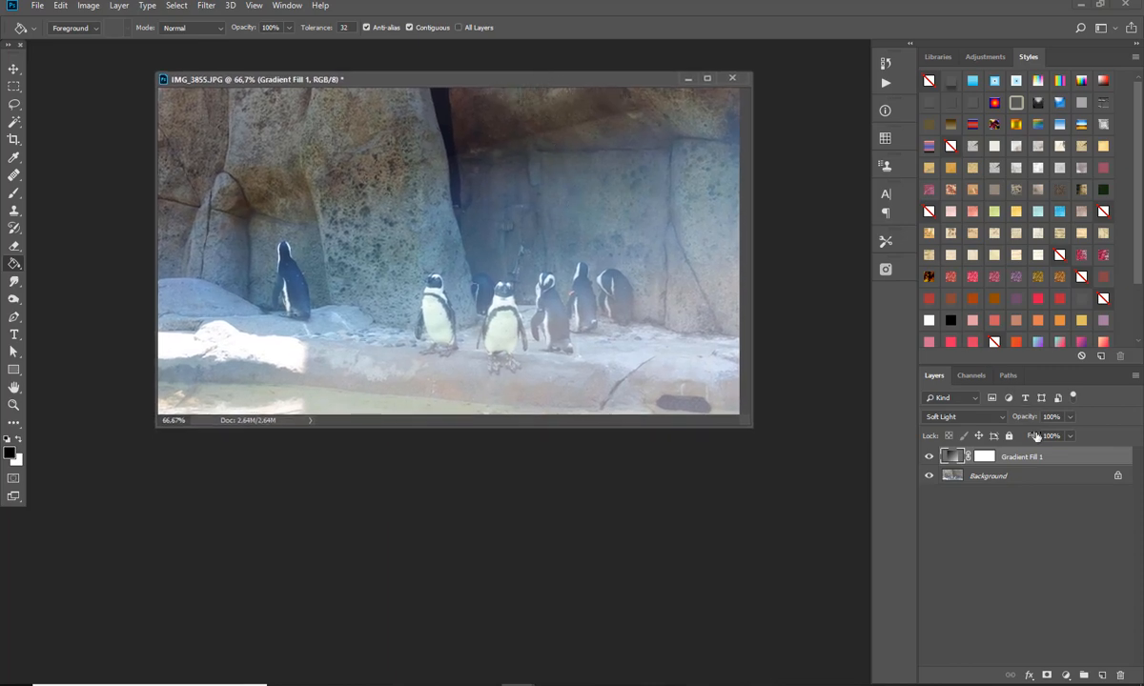
drag(1039, 462, 1121, 676)
click(1067, 676)
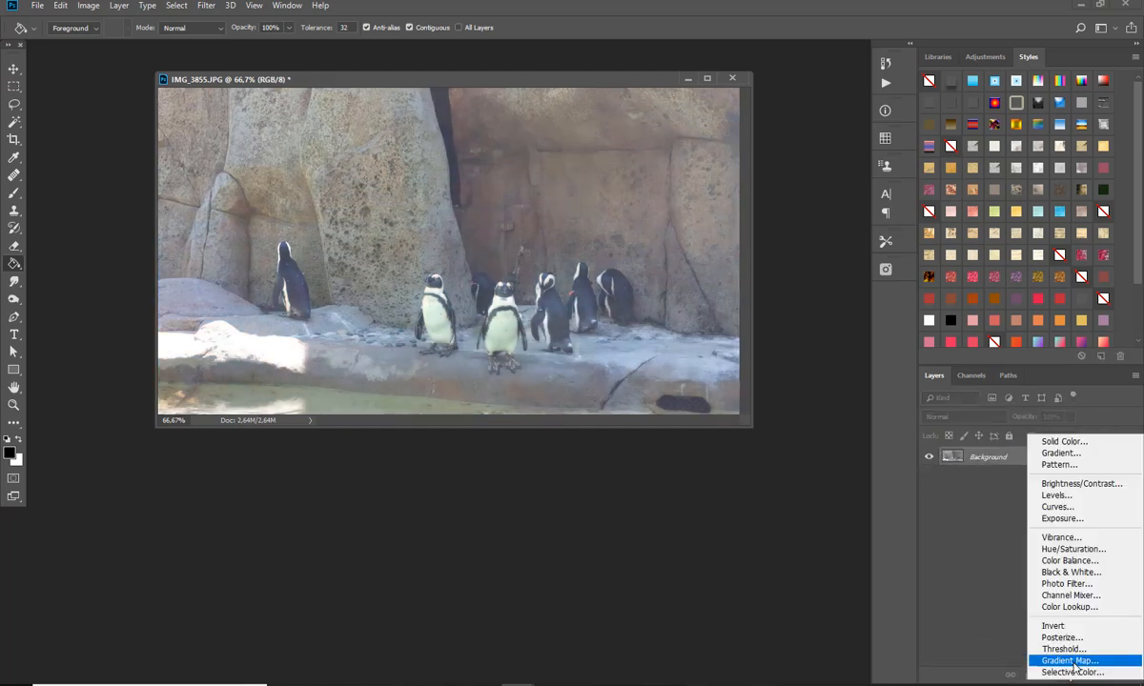
click(1068, 661)
drag(604, 81, 593, 80)
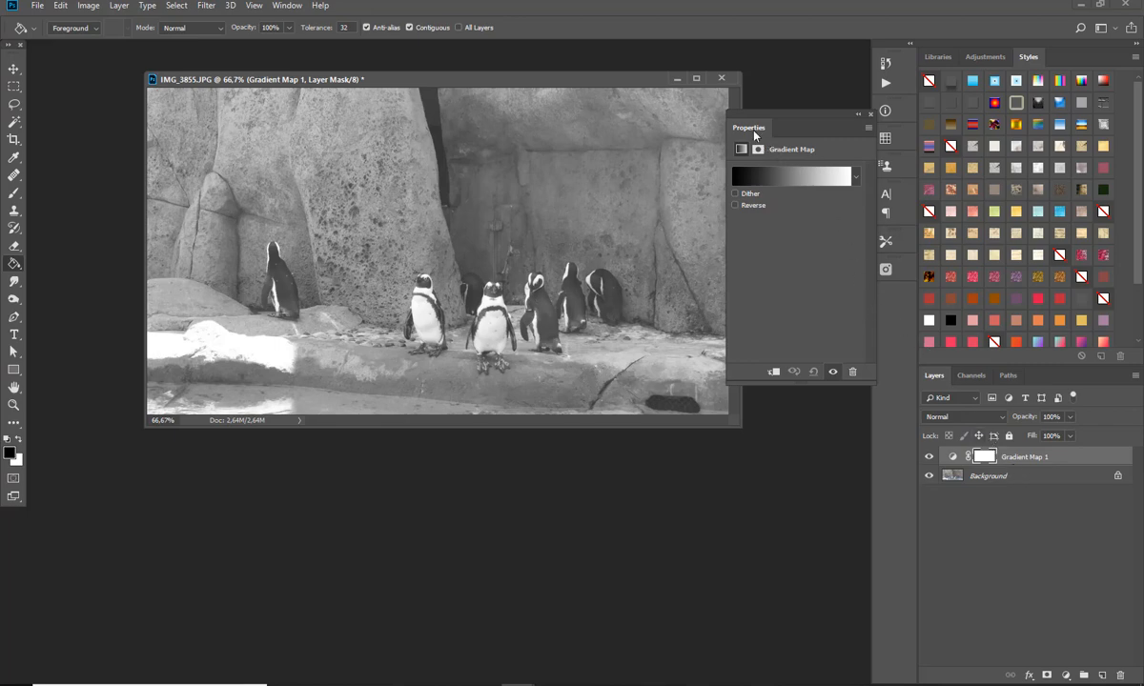
Step: Look over the gradient map's presets and the available preset libraries in the Gradient Editor, leaving the gradient unchanged
click(802, 177)
drag(720, 257, 793, 255)
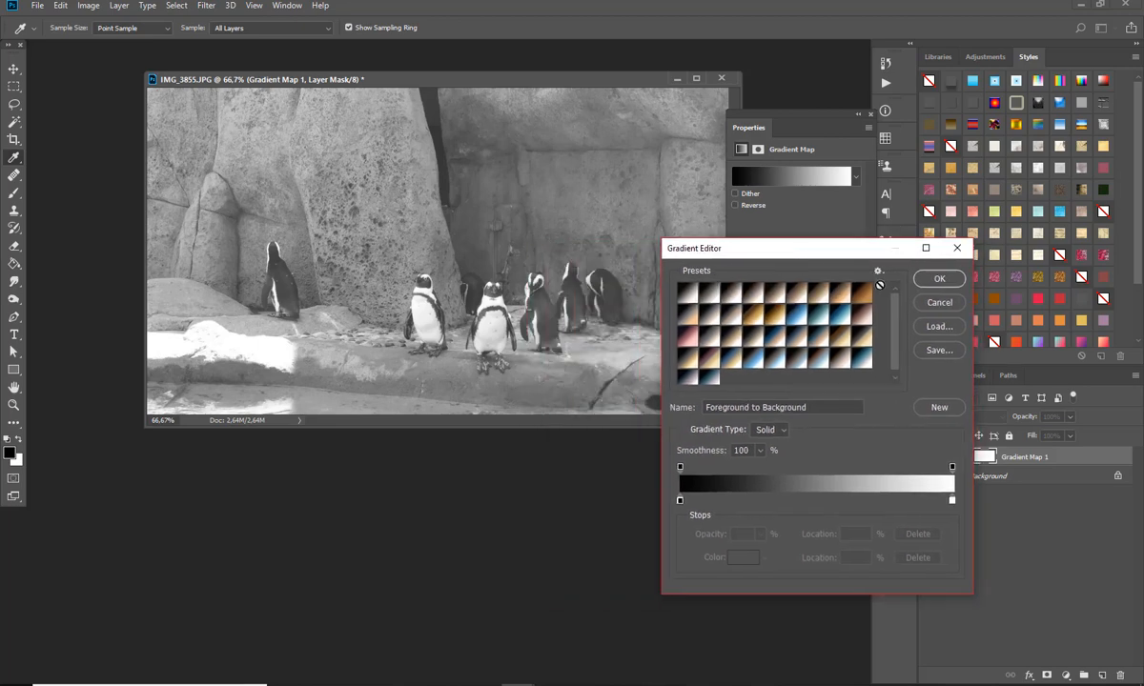
click(878, 273)
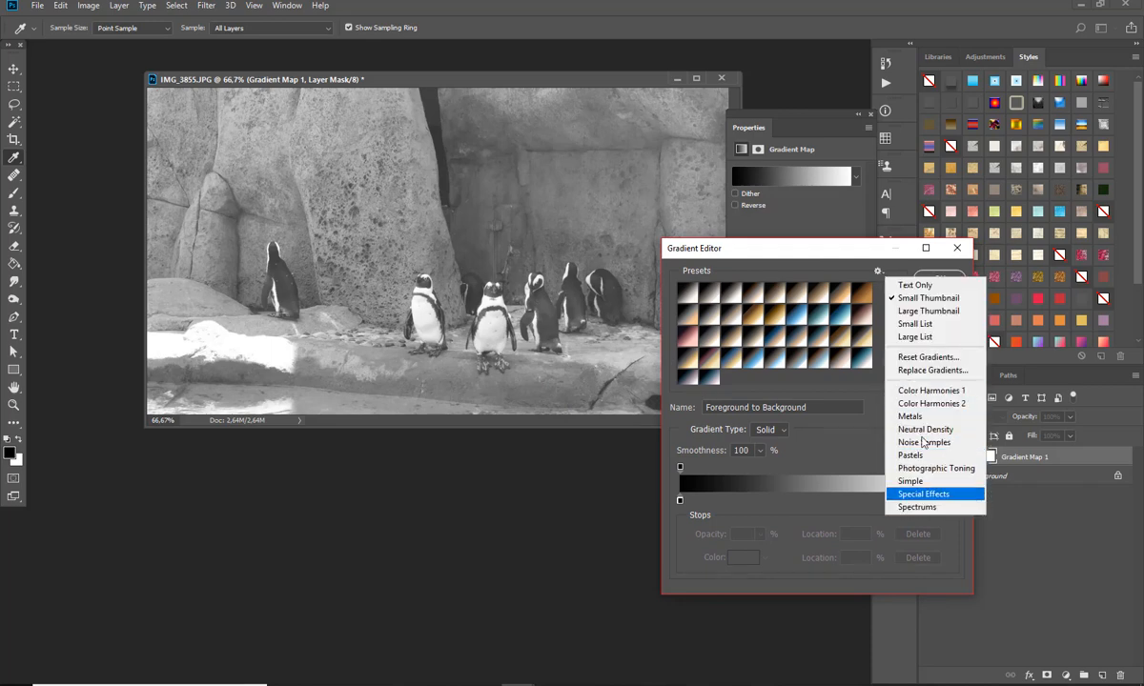
click(864, 252)
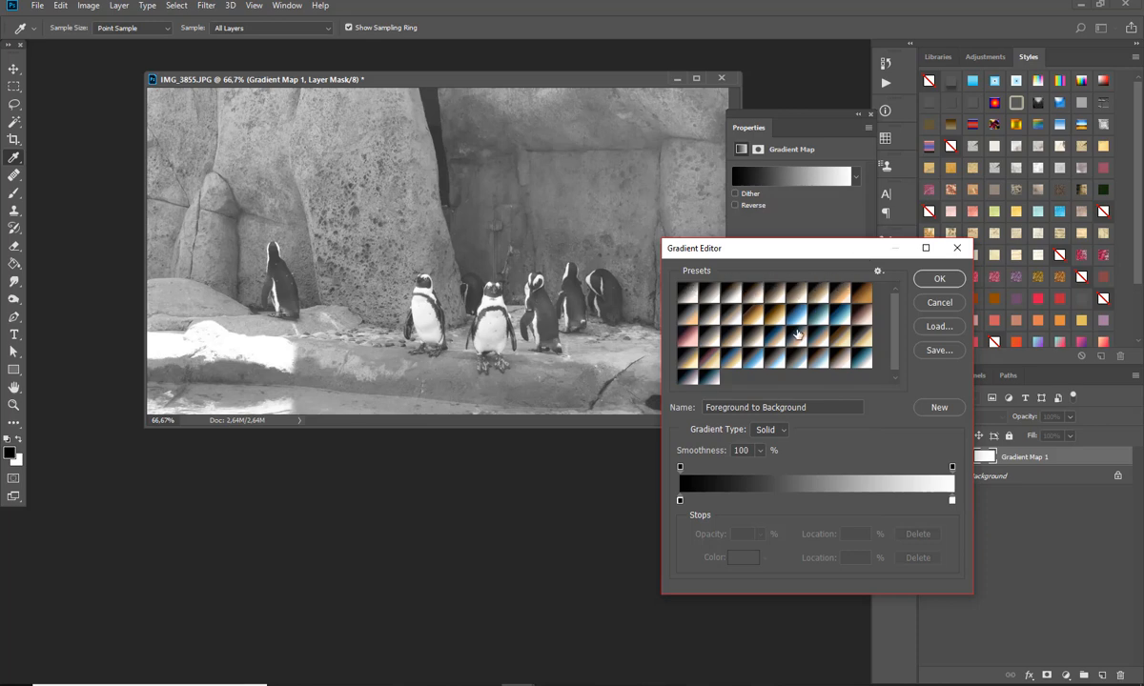
drag(792, 254, 807, 232)
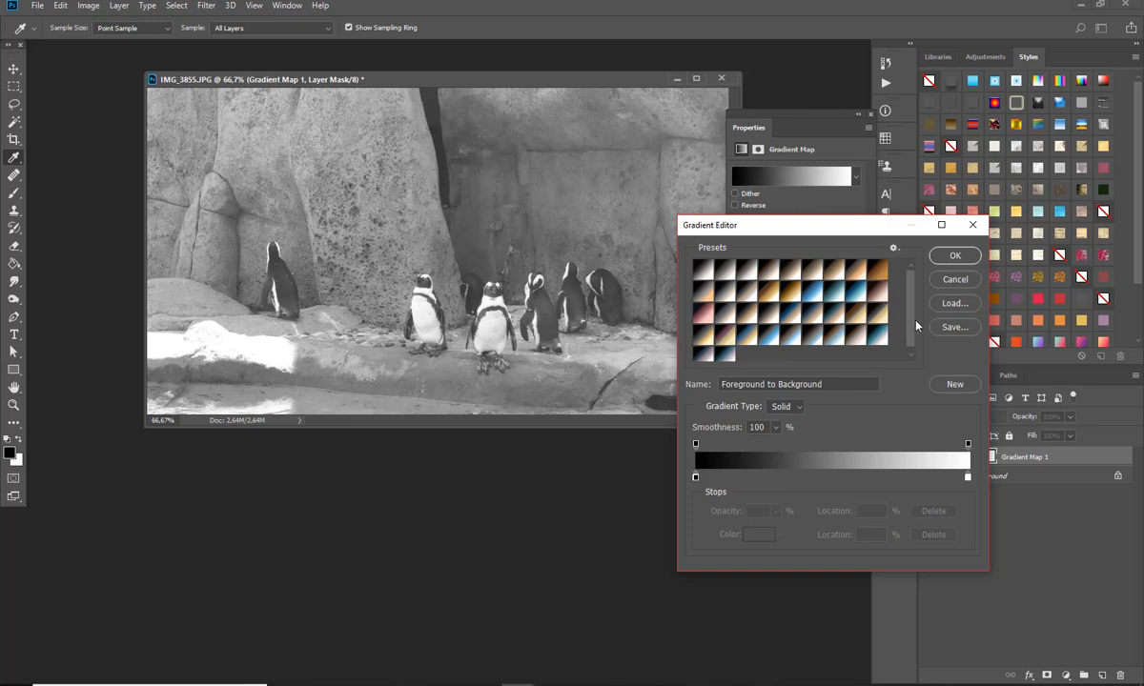
click(972, 226)
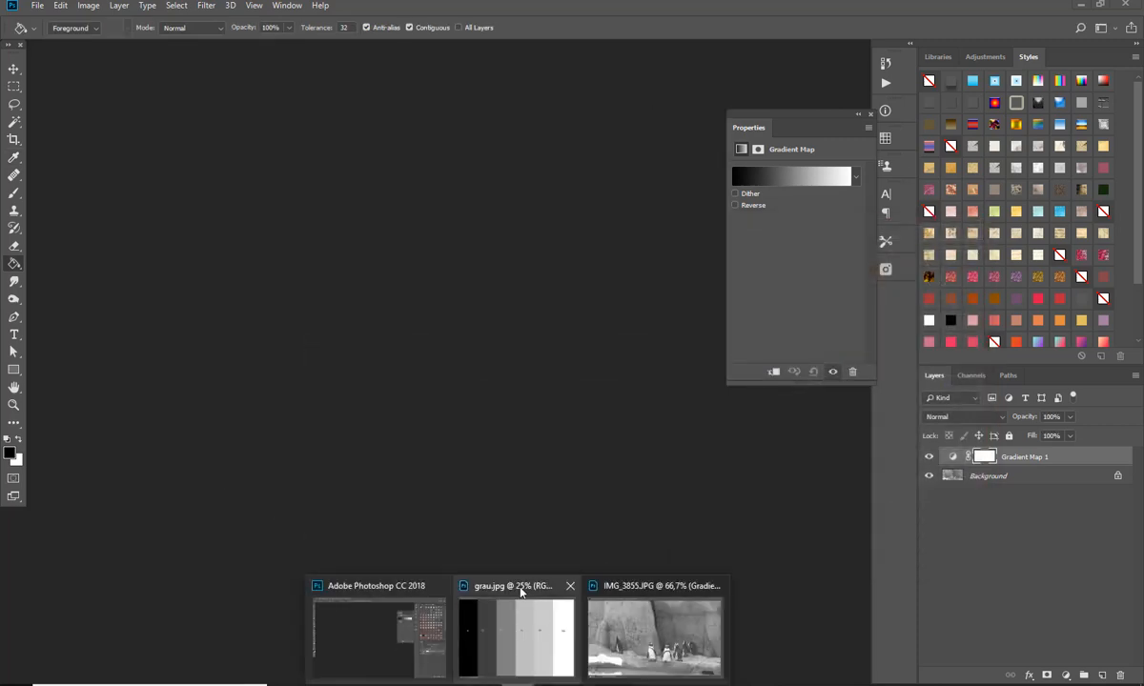
Step: Switch to the grau.jpg document with the grey stripes and add a Gradient Map adjustment layer to it
click(521, 592)
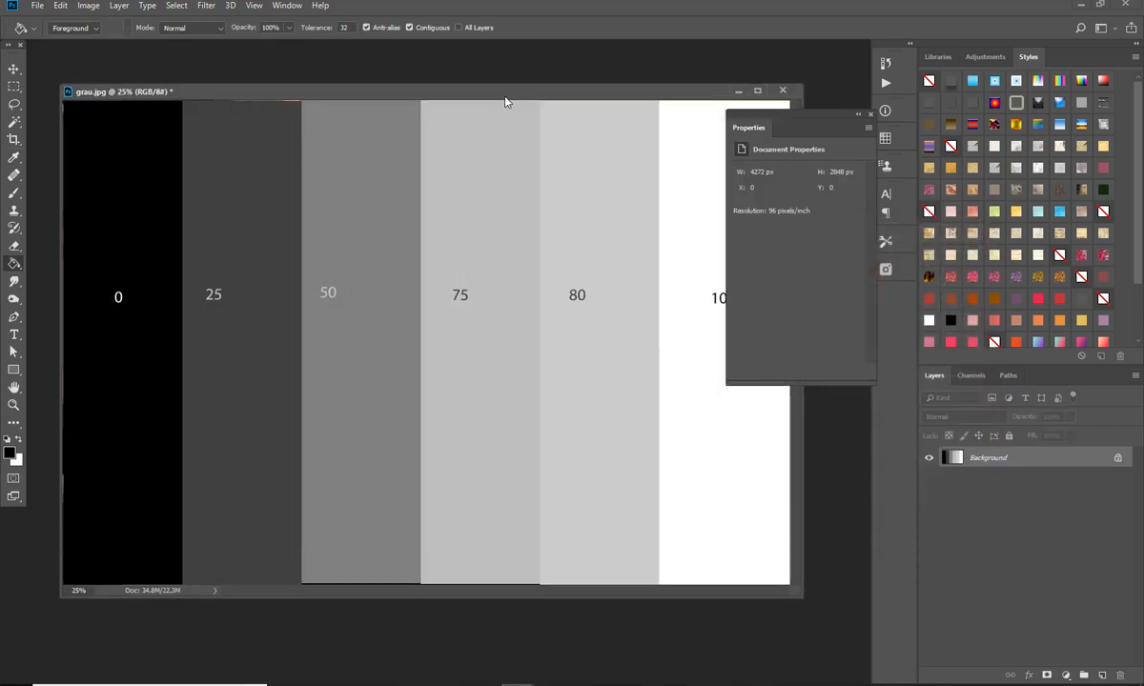
click(871, 114)
drag(635, 90, 658, 65)
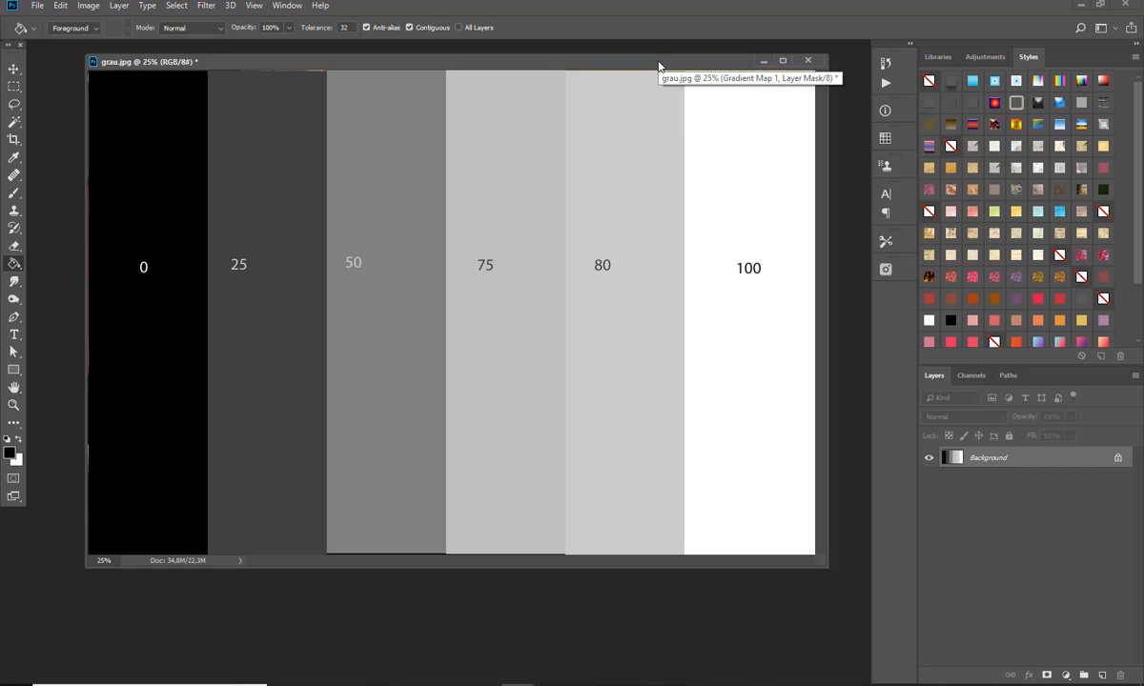
click(1066, 675)
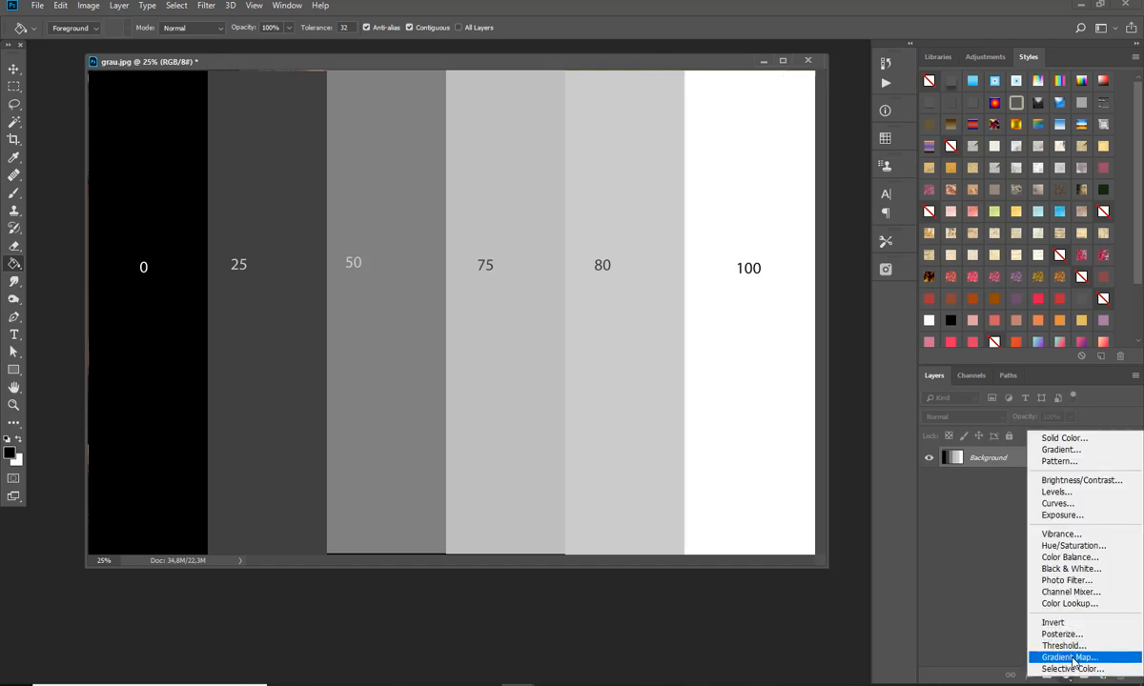
click(1069, 658)
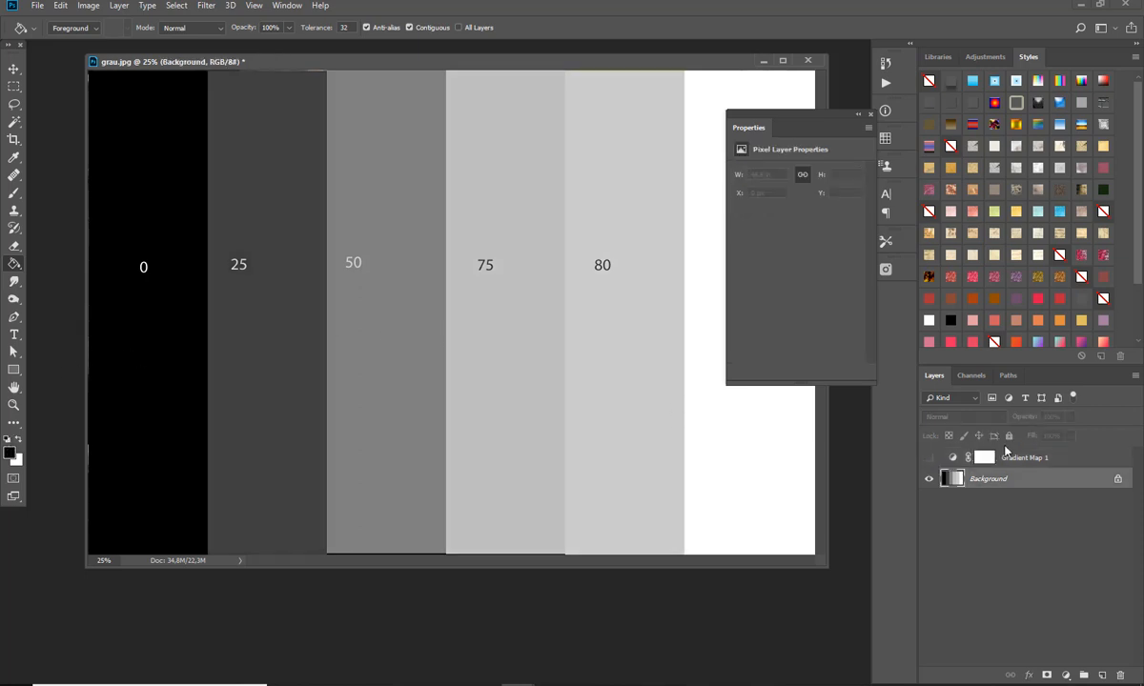
Step: Sample the 25, 50 and 75 grey stripes in the Color Picker to check their brightness values, keeping the foreground colour
click(11, 453)
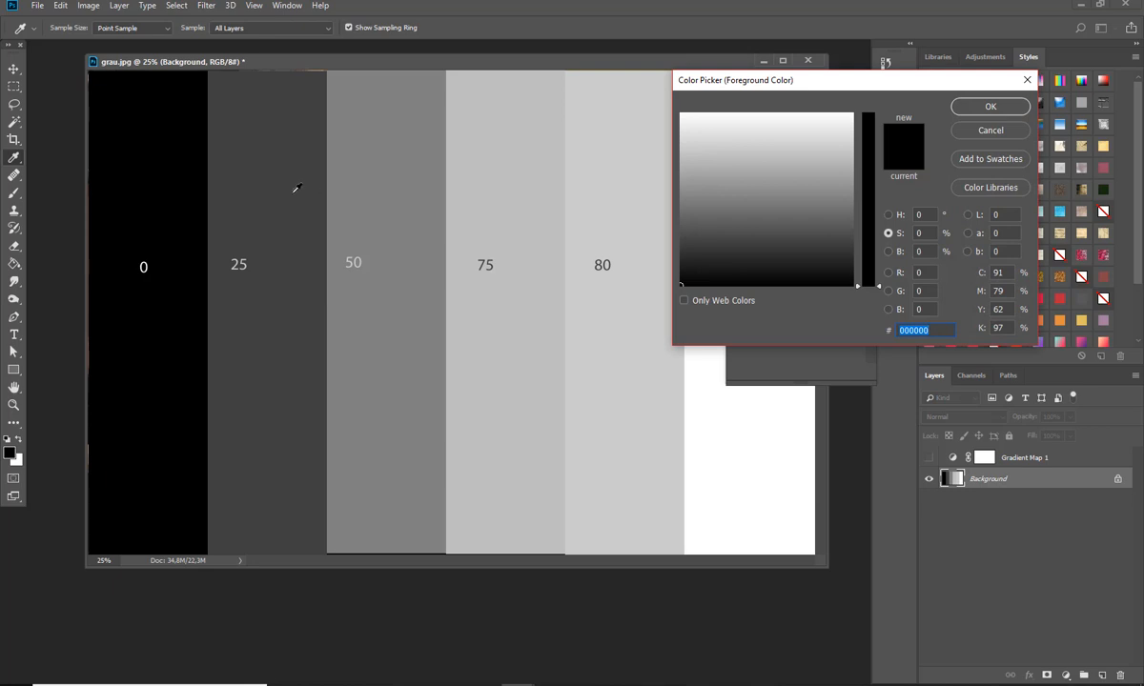
click(262, 187)
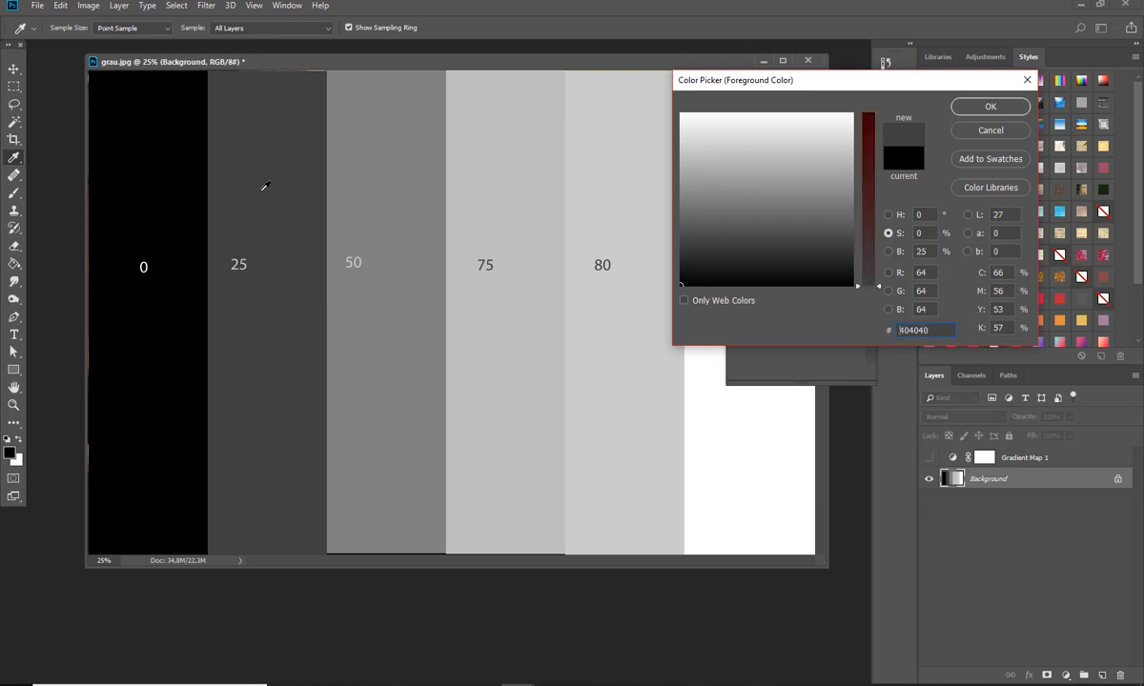
click(389, 189)
click(539, 184)
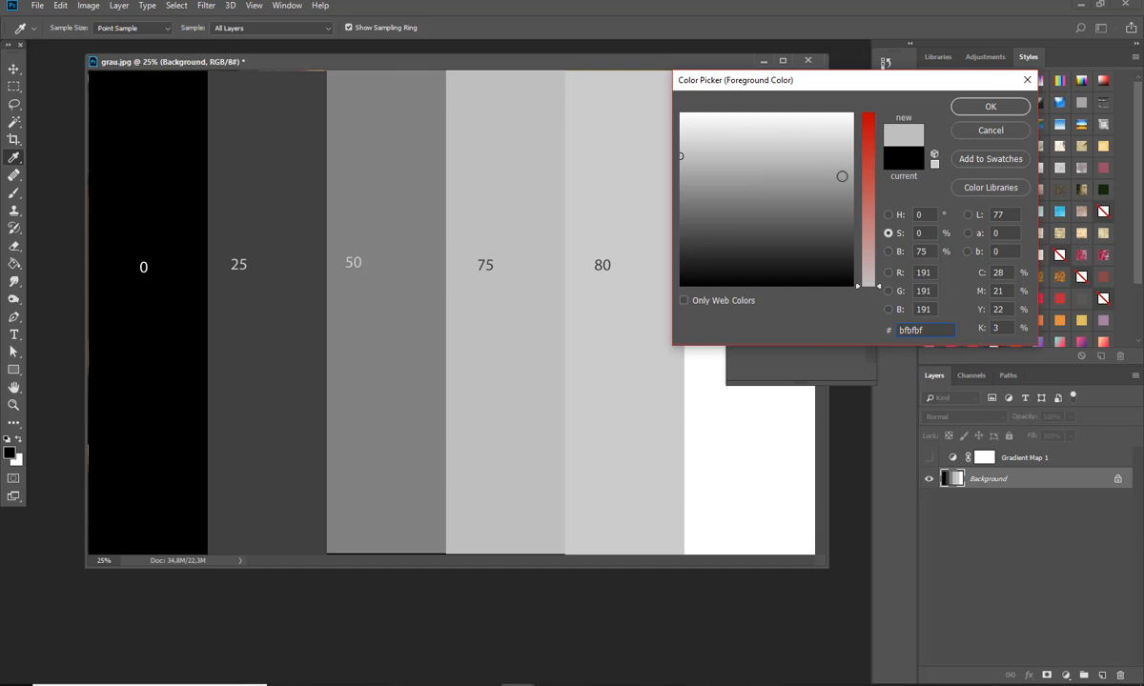
click(1028, 80)
click(869, 115)
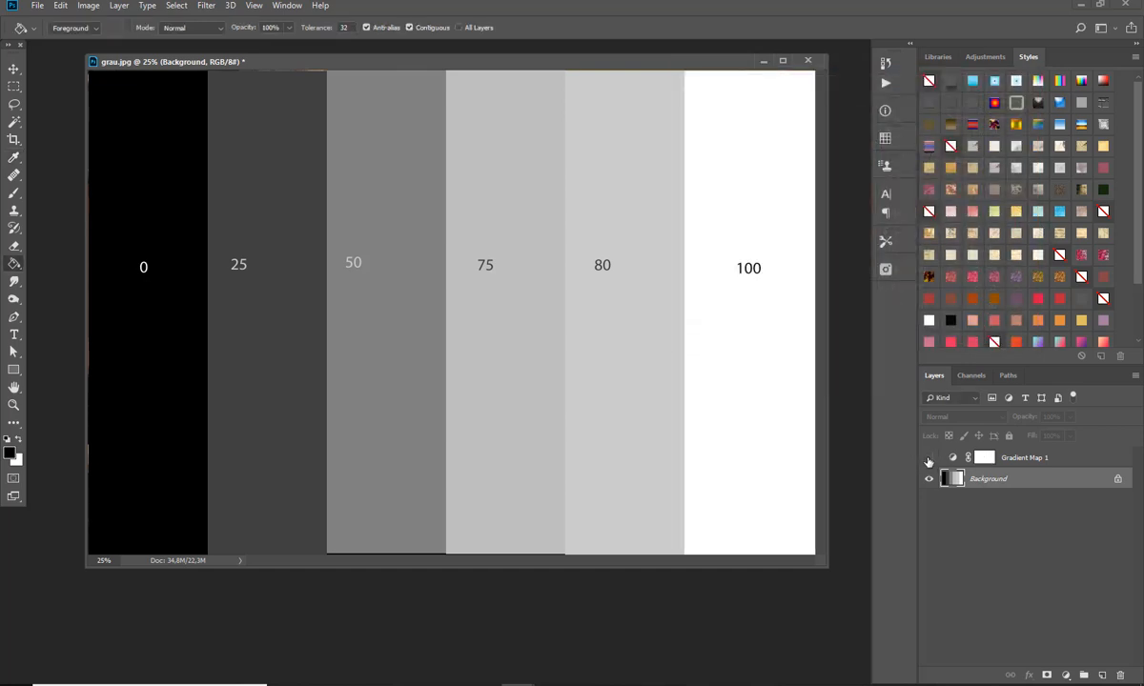
Step: Show the Gradient Map 1 layer and open its gradient in the Gradient Editor
click(929, 459)
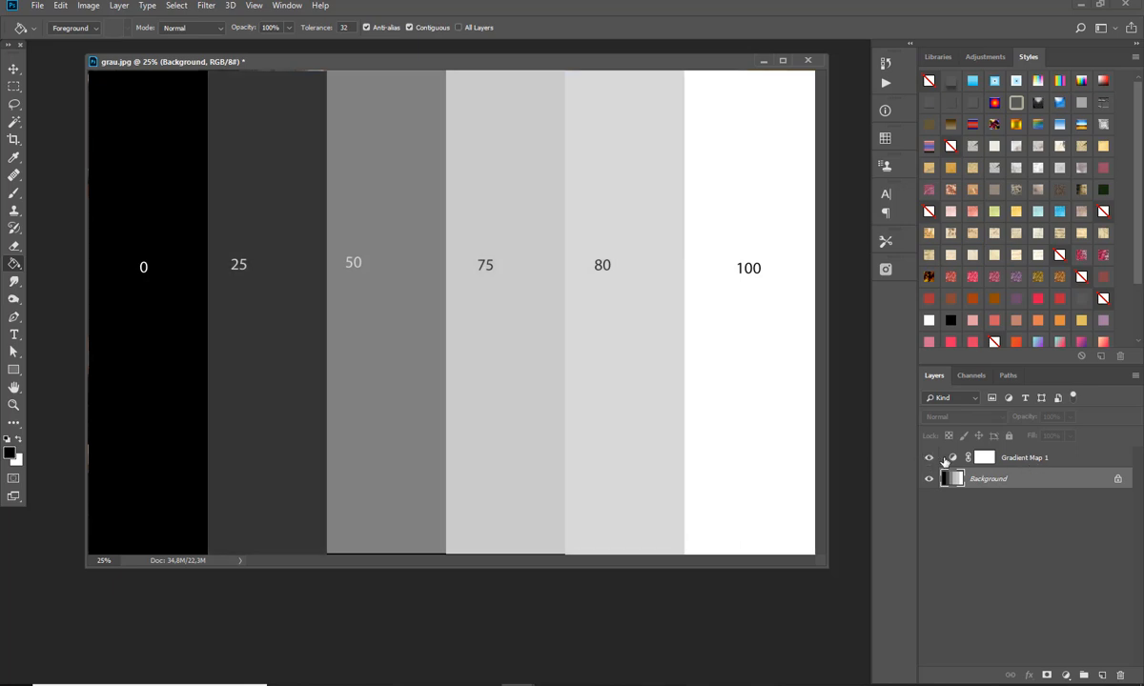
click(953, 461)
double_click(953, 460)
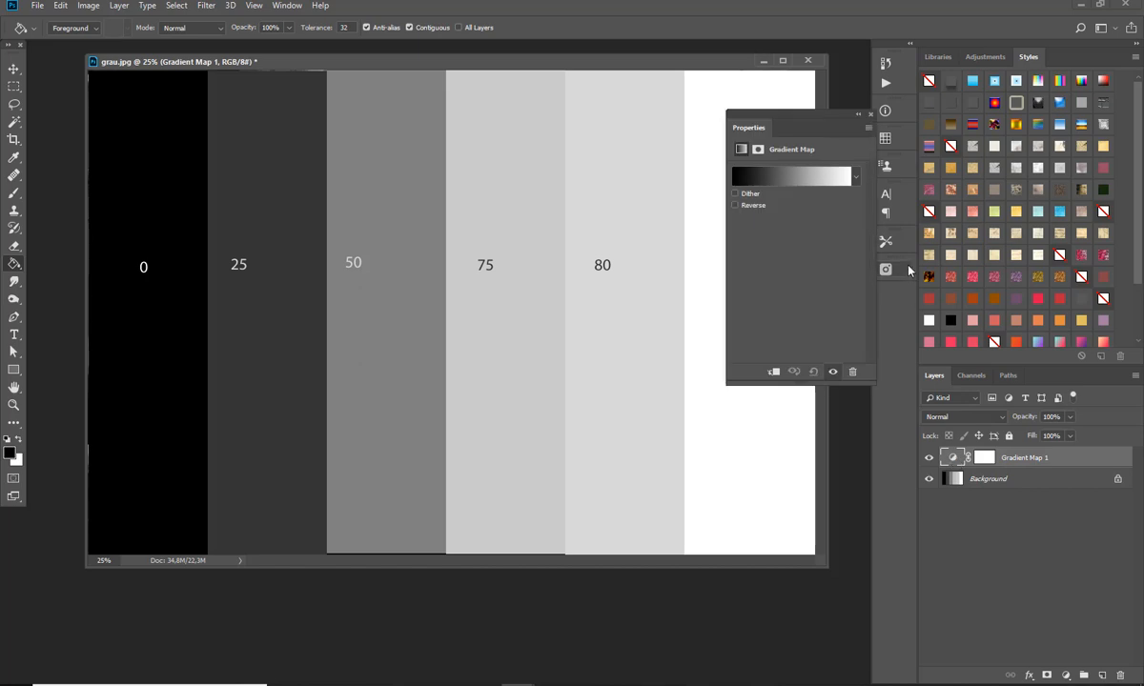
click(743, 170)
drag(810, 236, 762, 256)
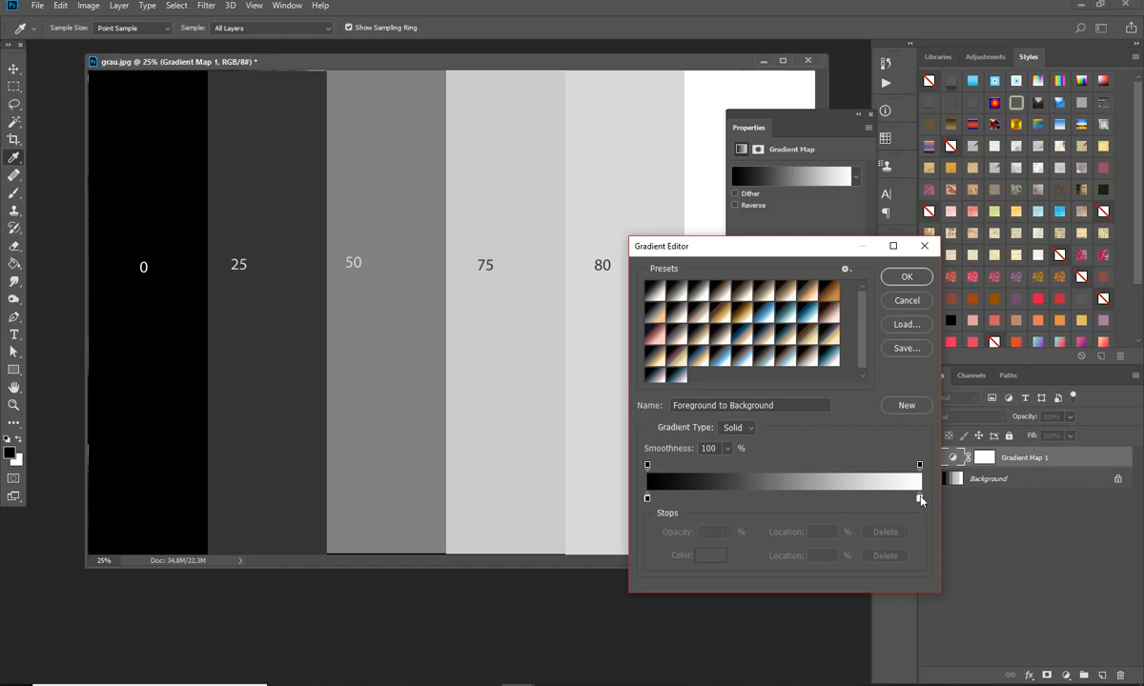
Step: Change the gradient's black stop at location 0% to the dark purple 3f2848, trying pink on the way
click(647, 498)
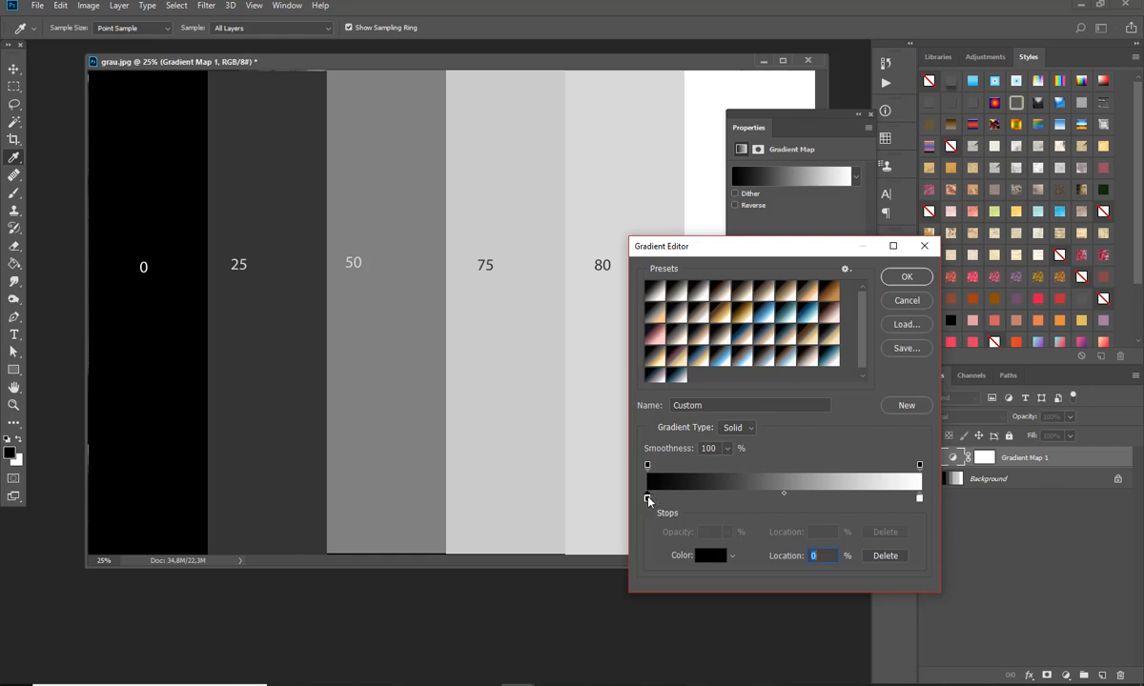
click(697, 560)
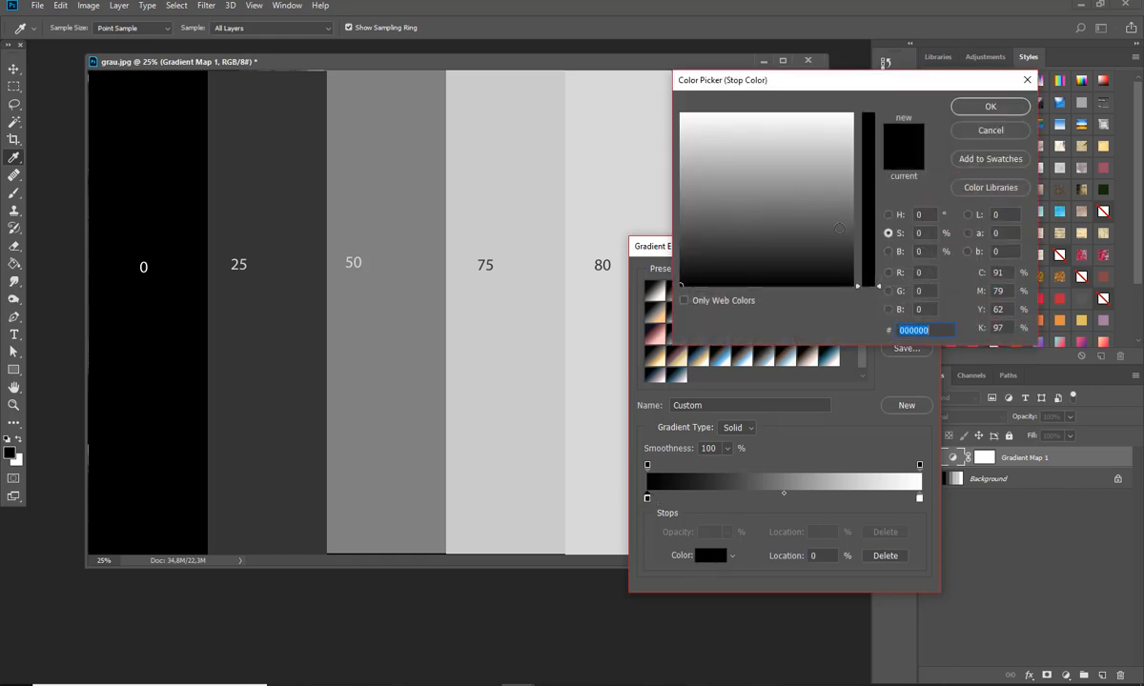
drag(859, 285, 858, 209)
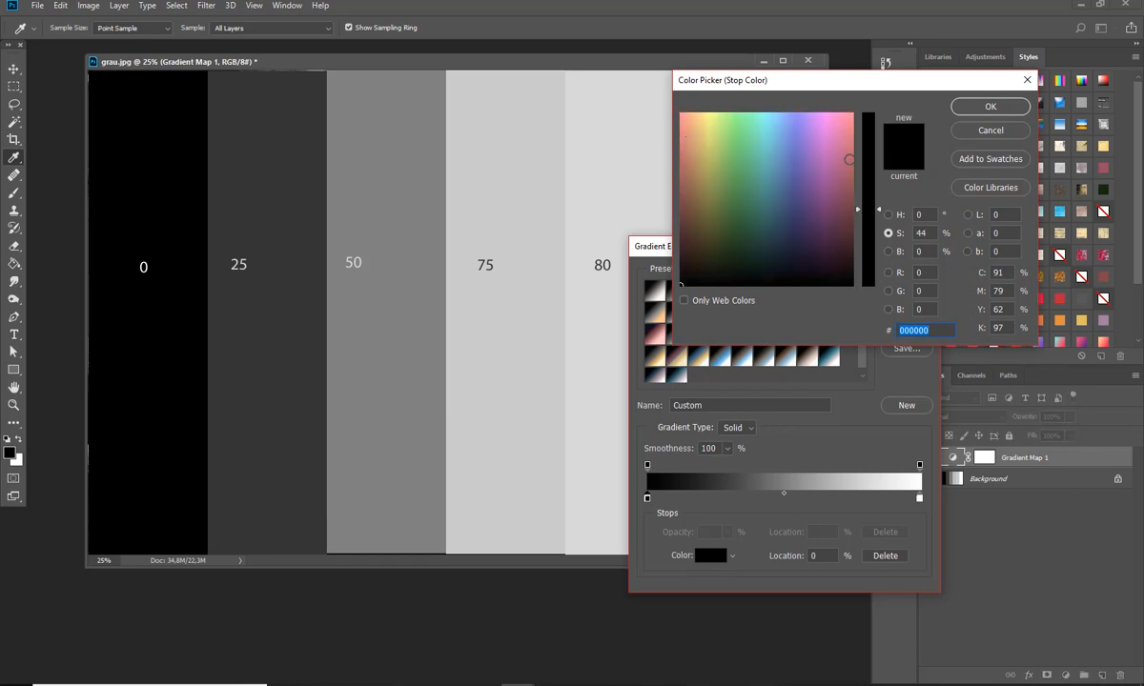
click(843, 136)
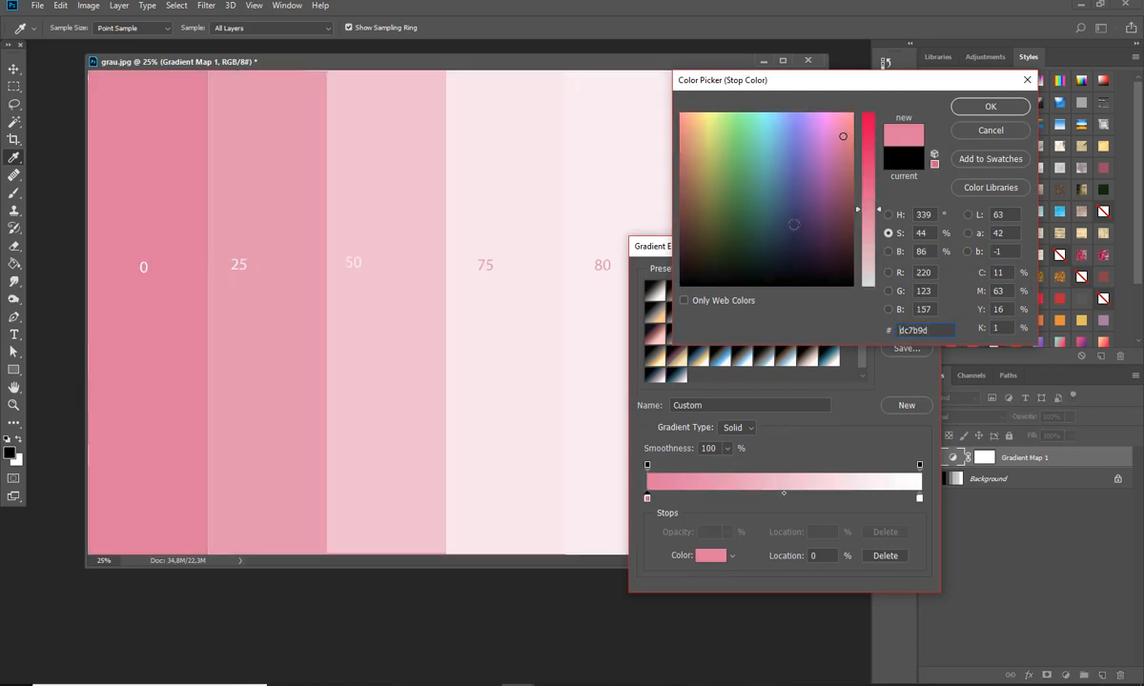
click(794, 224)
click(816, 237)
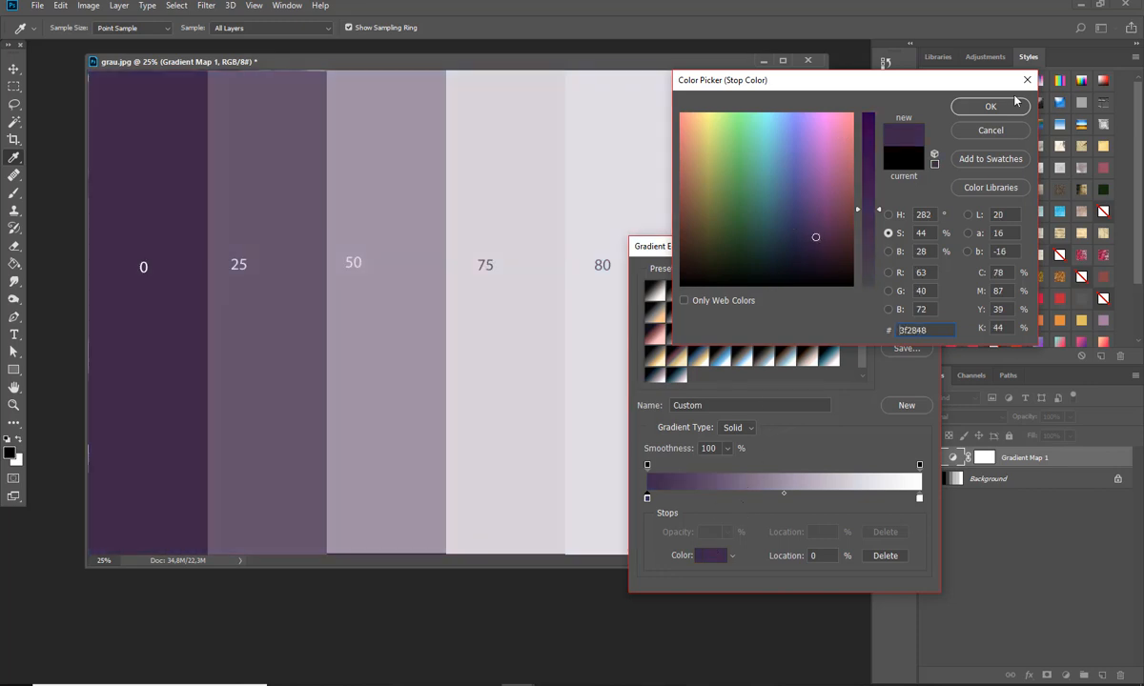
click(956, 101)
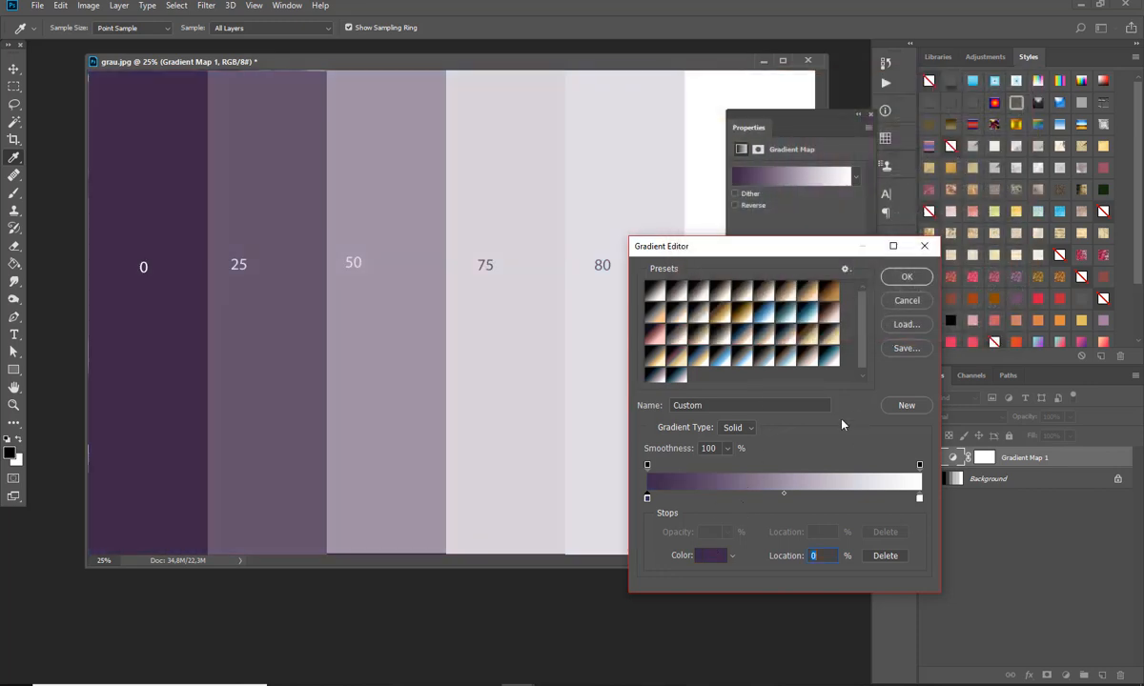
Step: Add a colour stop at location 25% and set its colour to light green 9ae2a2
click(685, 497)
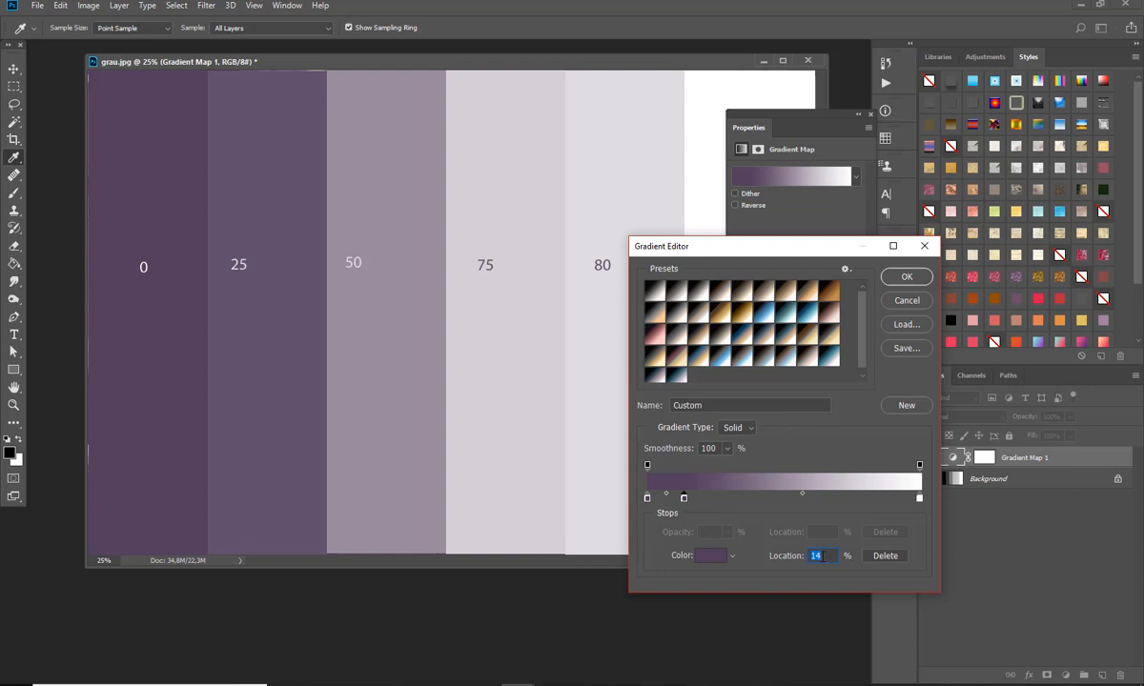
text(25)
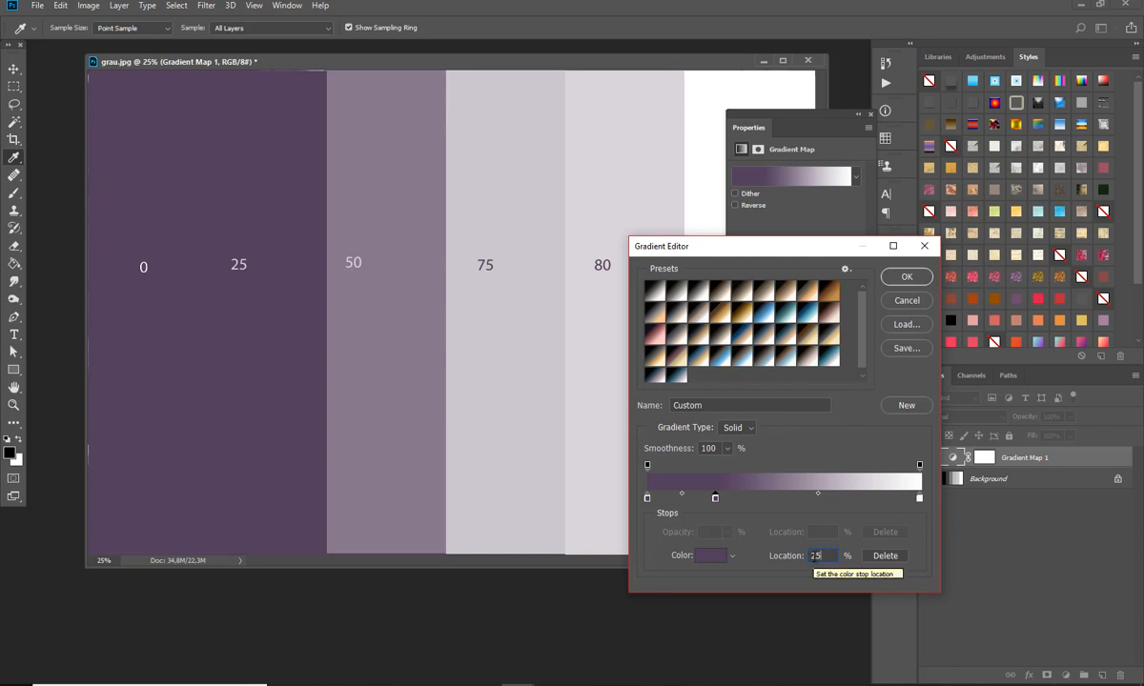
click(710, 556)
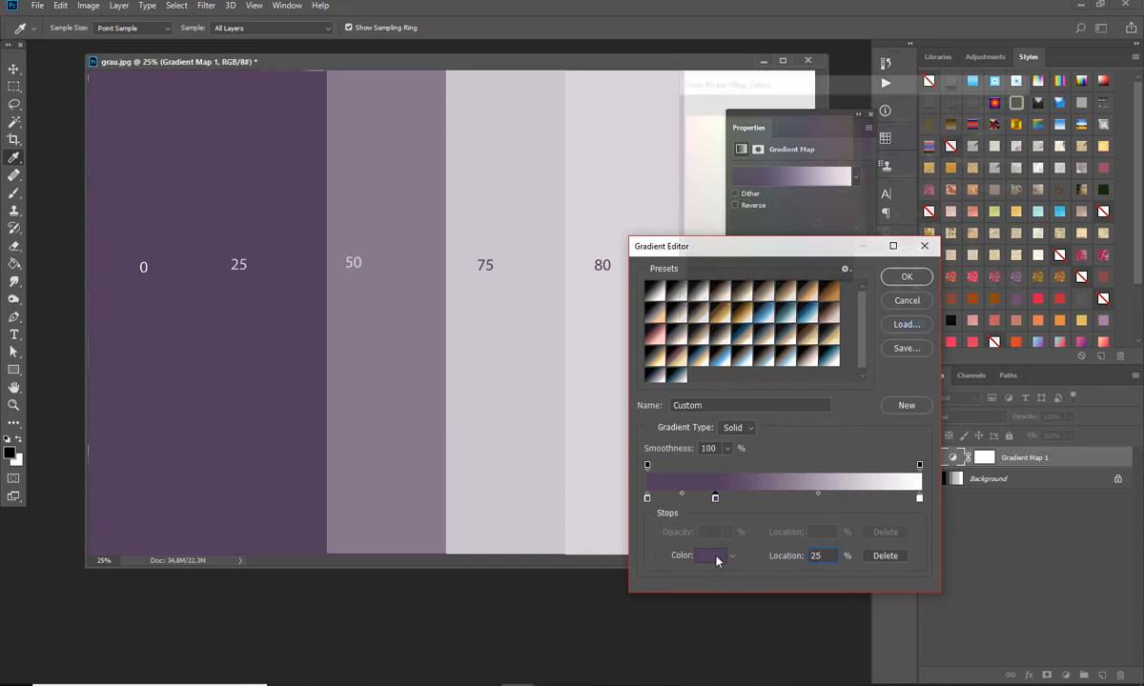
click(741, 133)
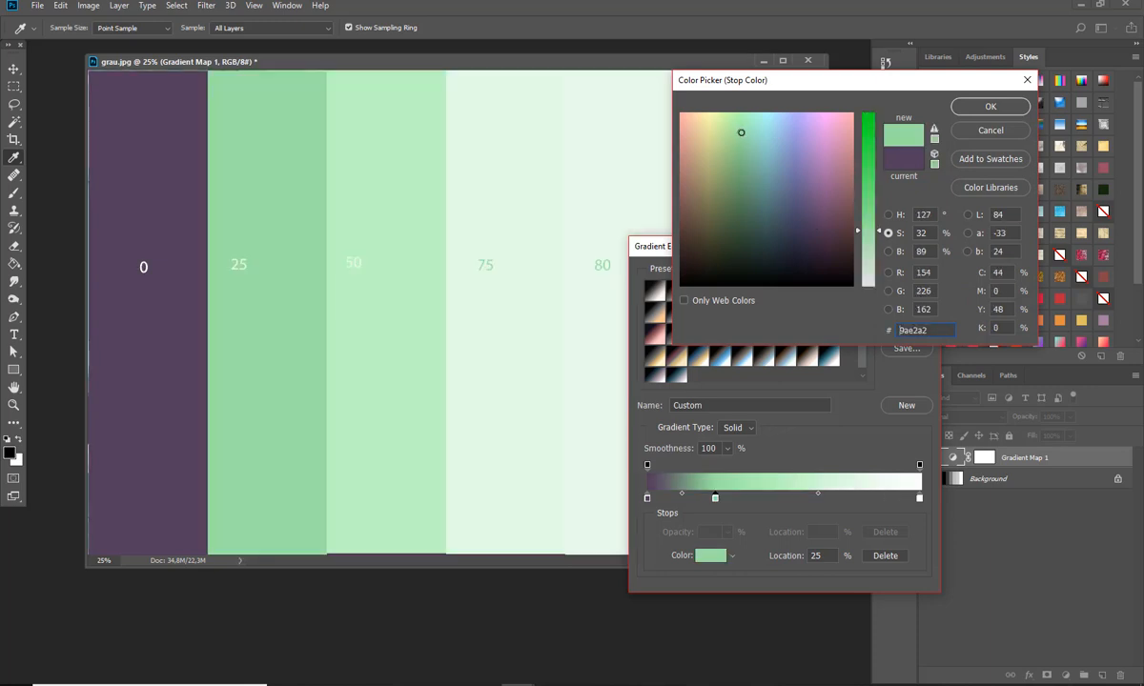
click(982, 105)
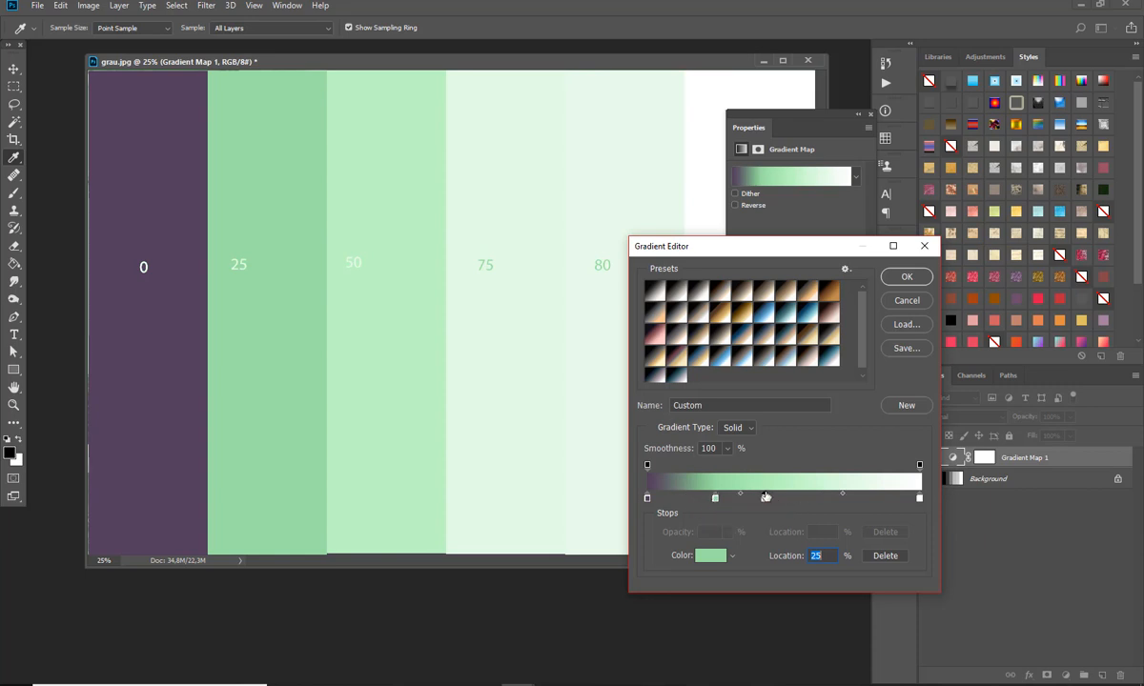
Step: Add a colour stop at location 50% and set its colour to brown 816a58
click(766, 496)
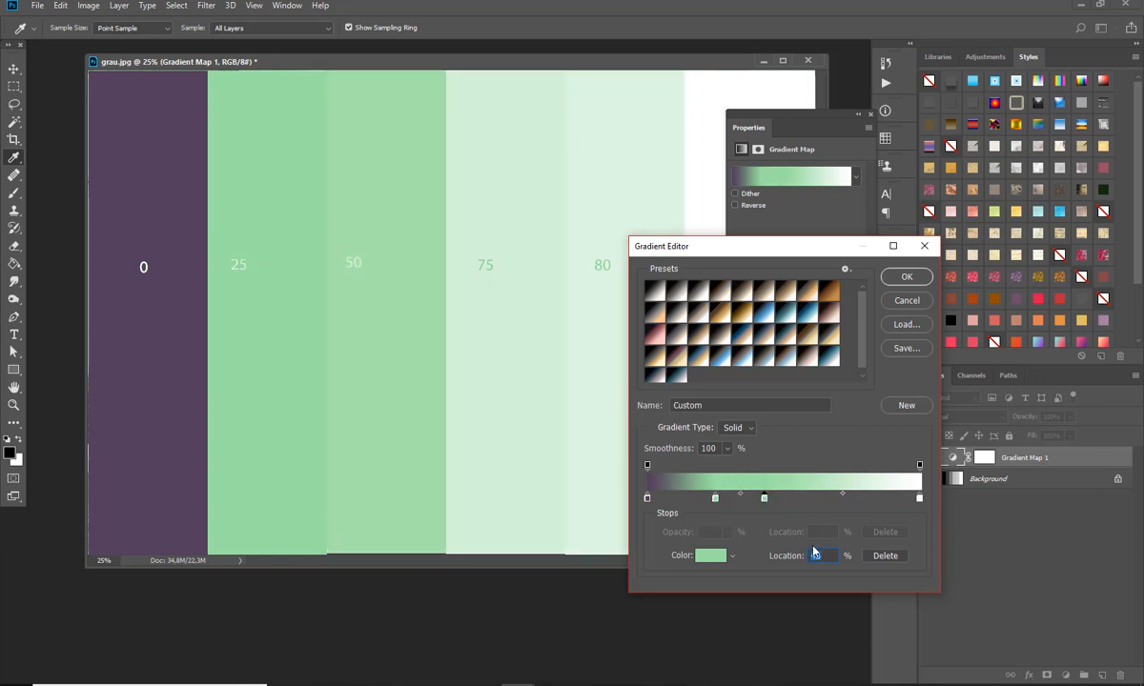
text(50)
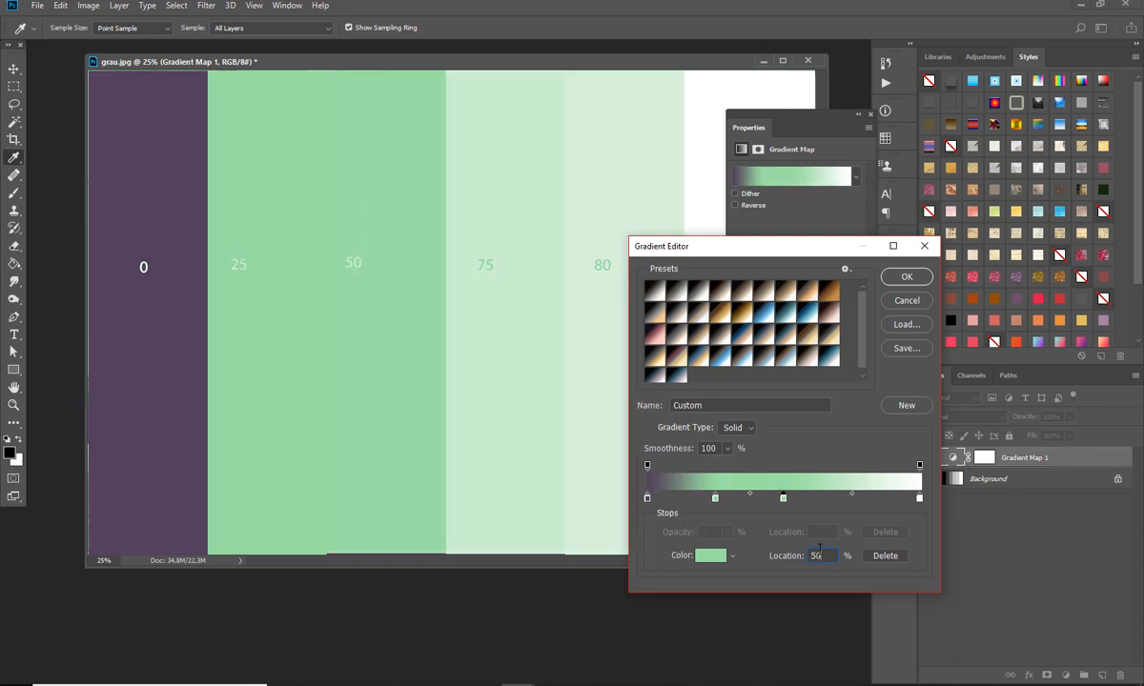
click(712, 561)
text(816a58)
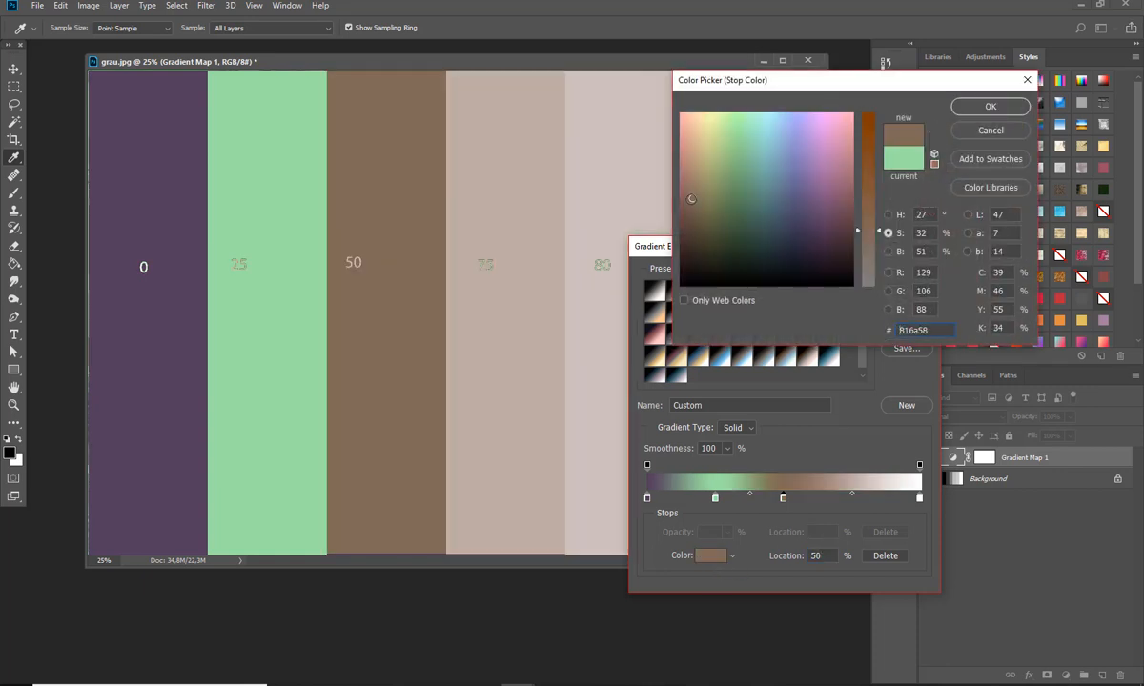
click(962, 105)
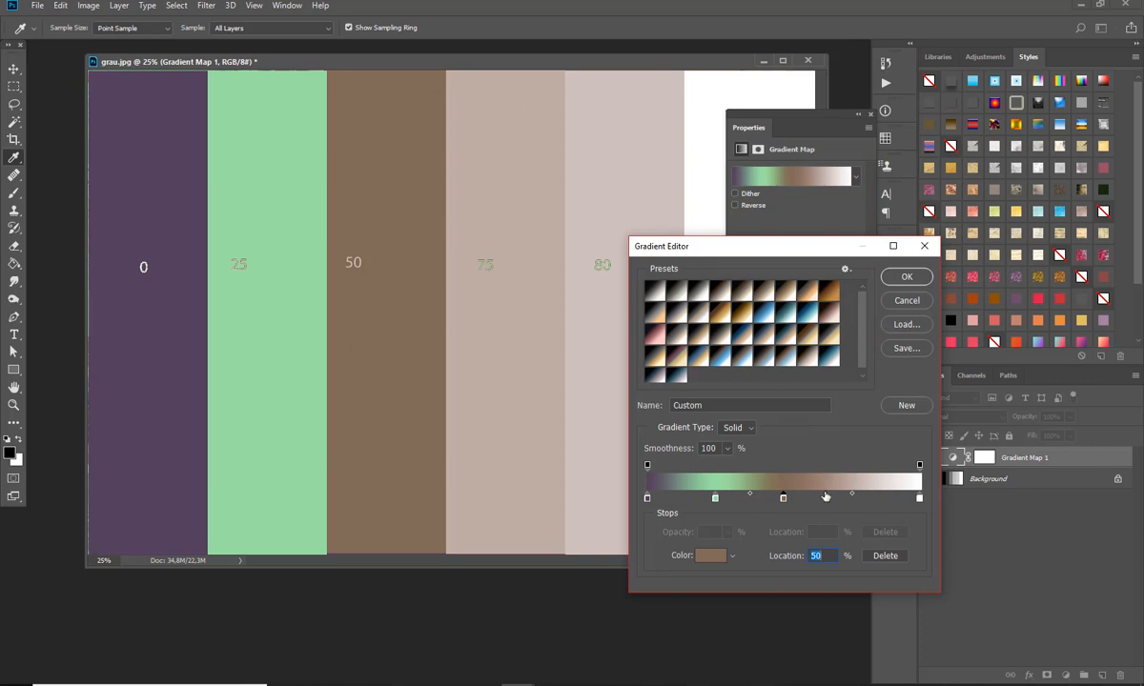
Step: Add a colour stop at location 75% and set its colour to pale yellow f0e8a4, trying light blue and olive on the way
click(827, 499)
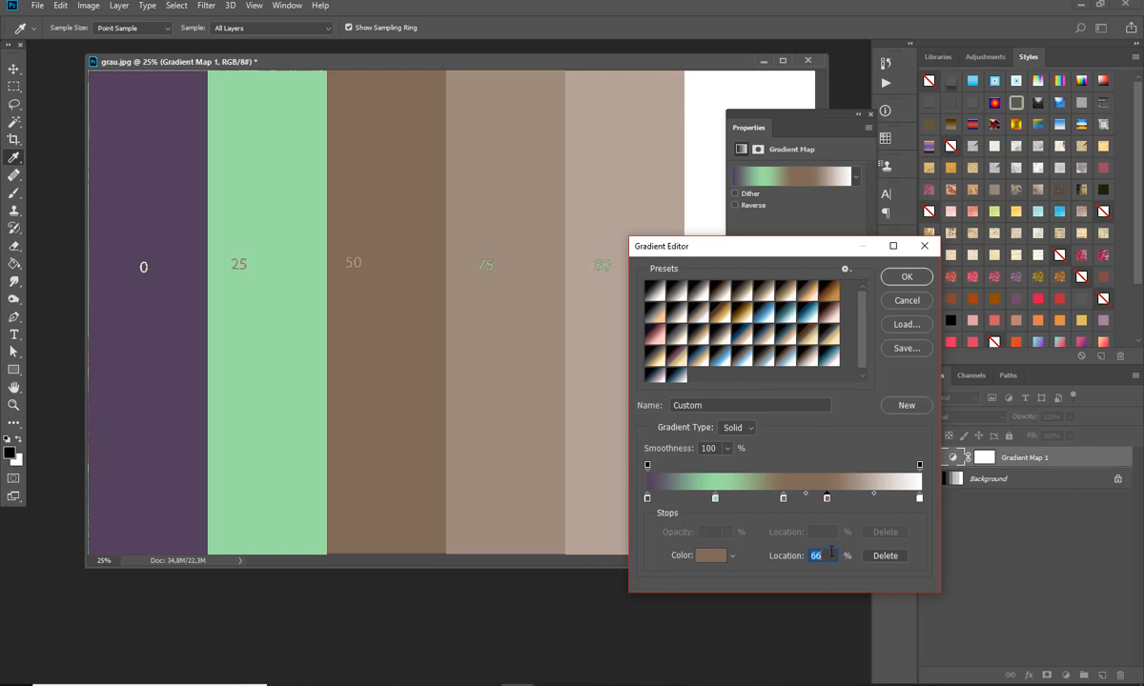
text(75)
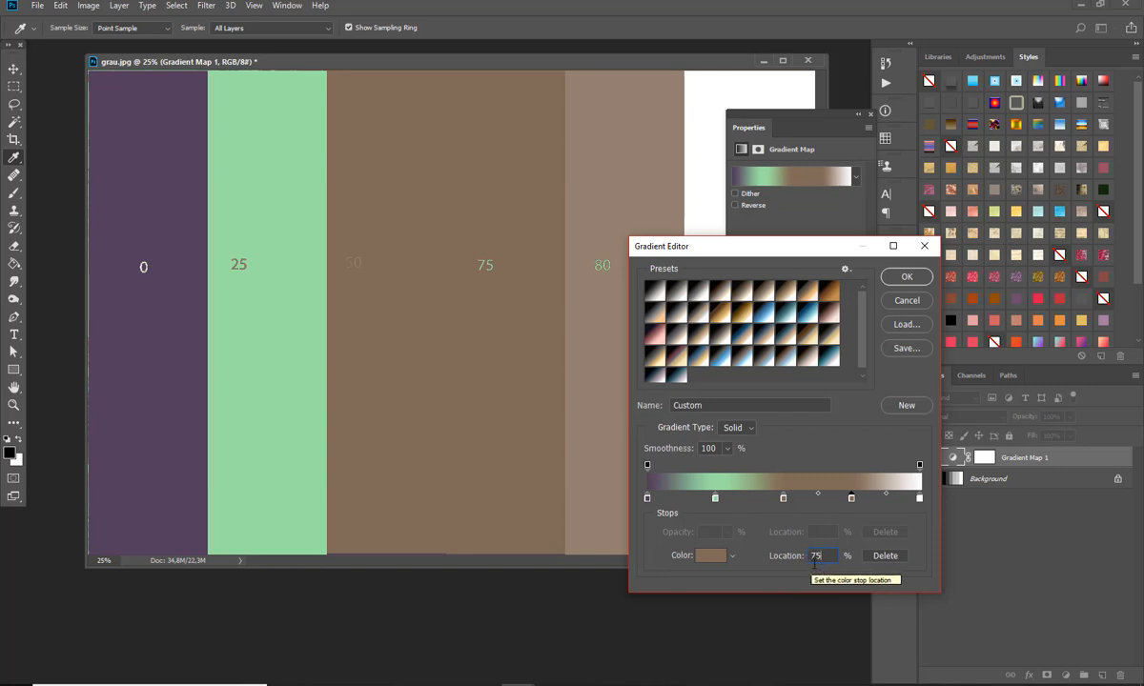
click(710, 556)
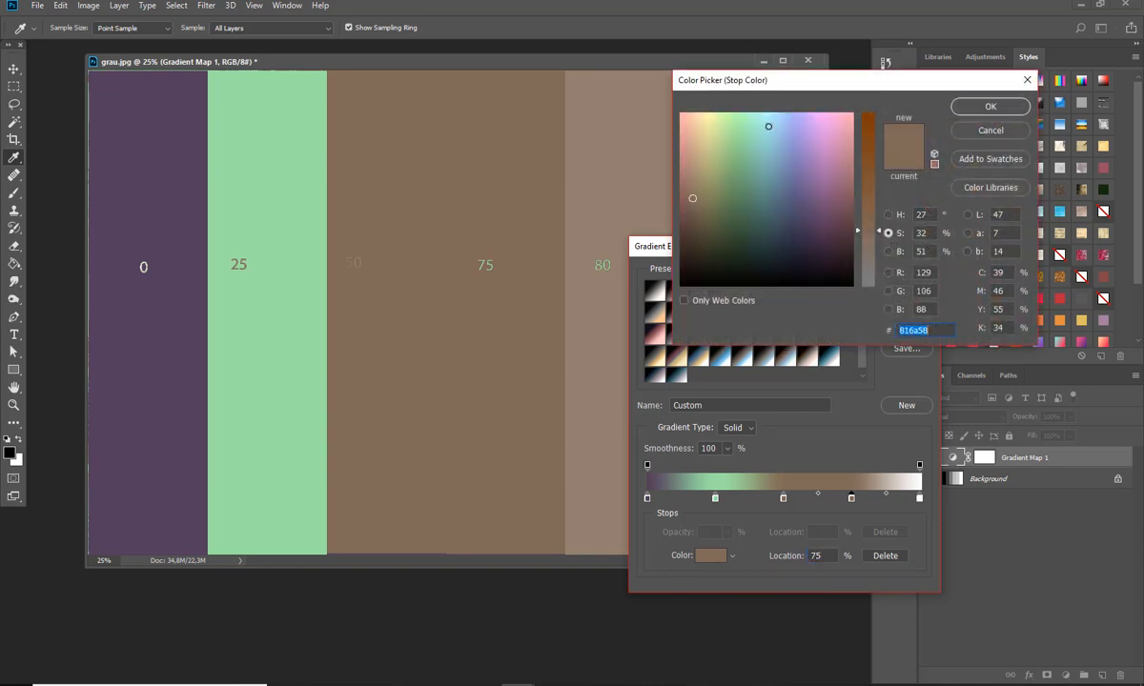
click(768, 126)
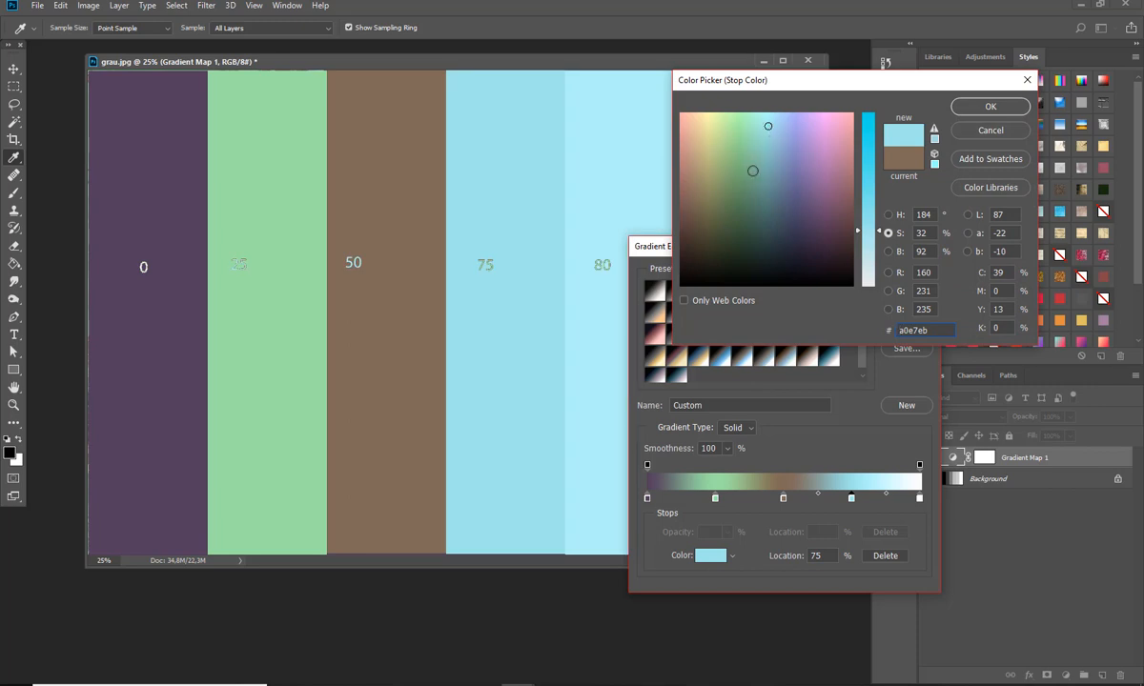
click(704, 186)
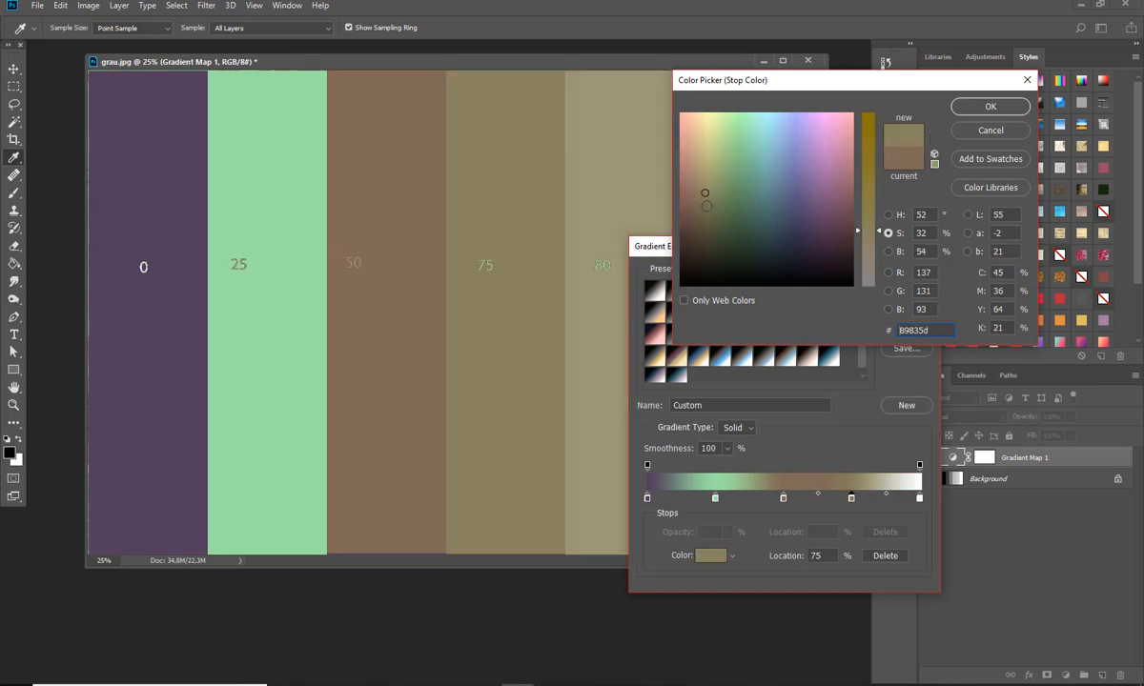
click(705, 123)
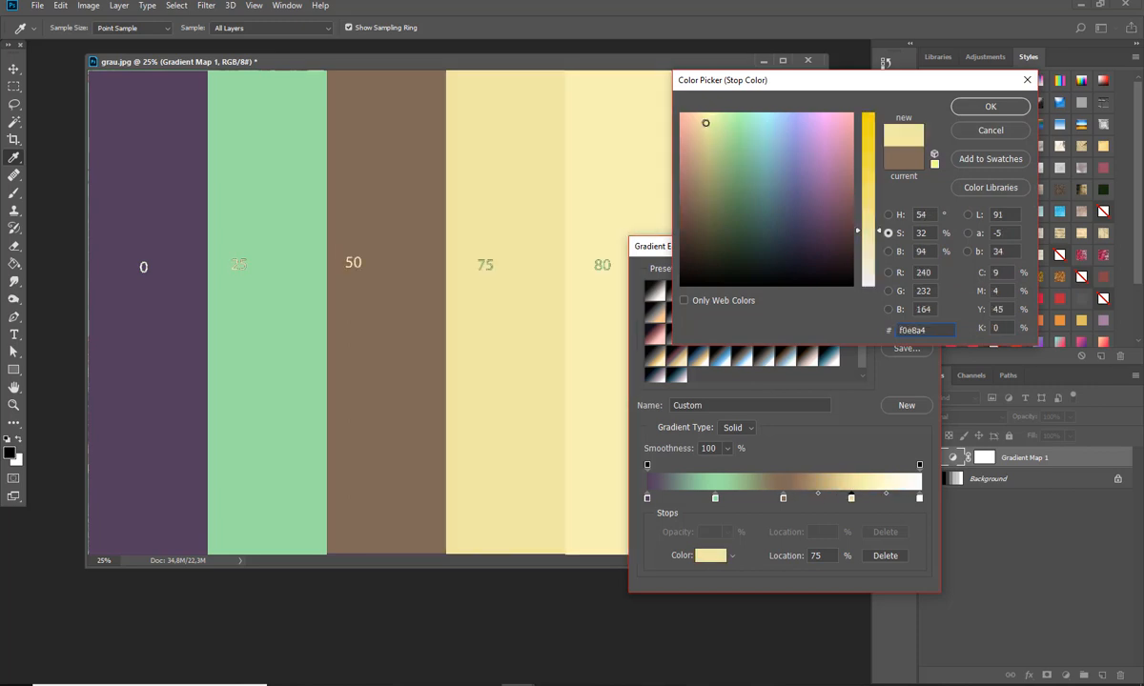
click(992, 109)
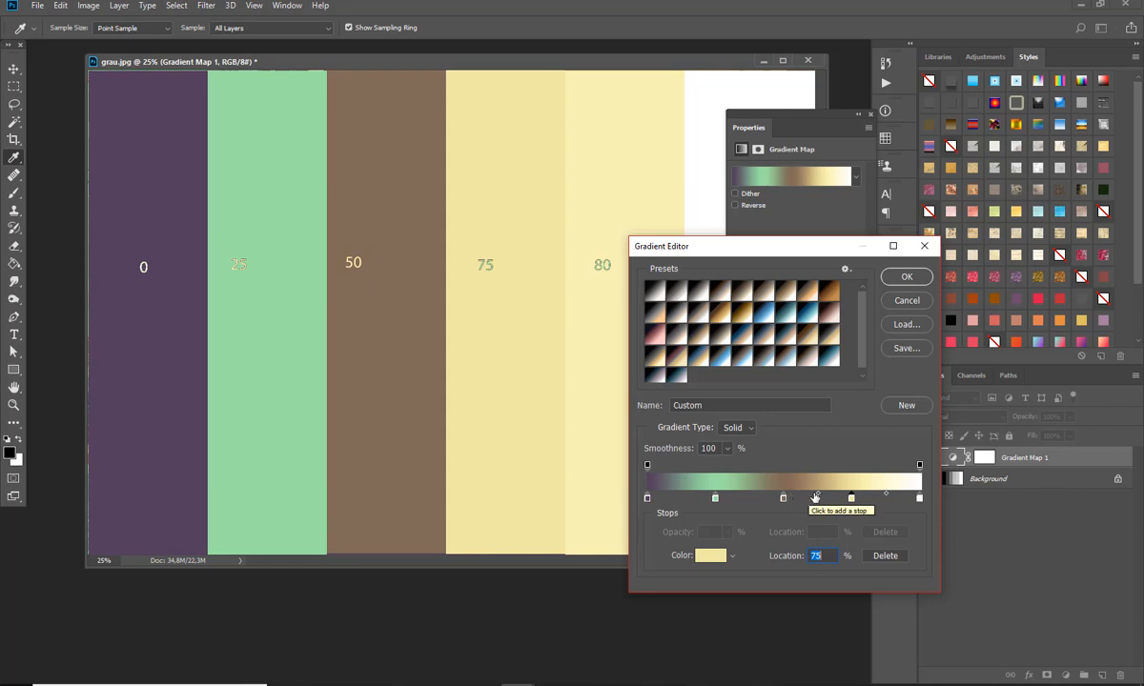
Step: Move the brown-to-yellow midpoint to 47% and add a colour stop at location 80% coloured dark mauve 63434e
mouse_move(820, 498)
mouse_down()
mouse_move(807, 498)
mouse_move(819, 498)
mouse_up()
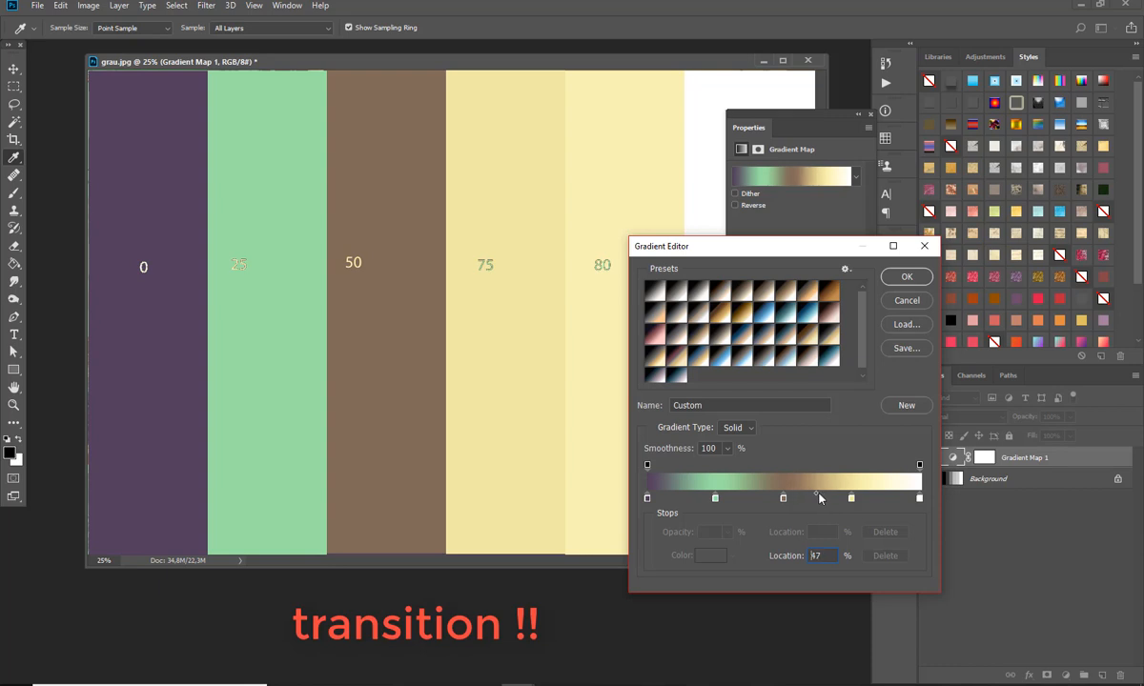
click(882, 498)
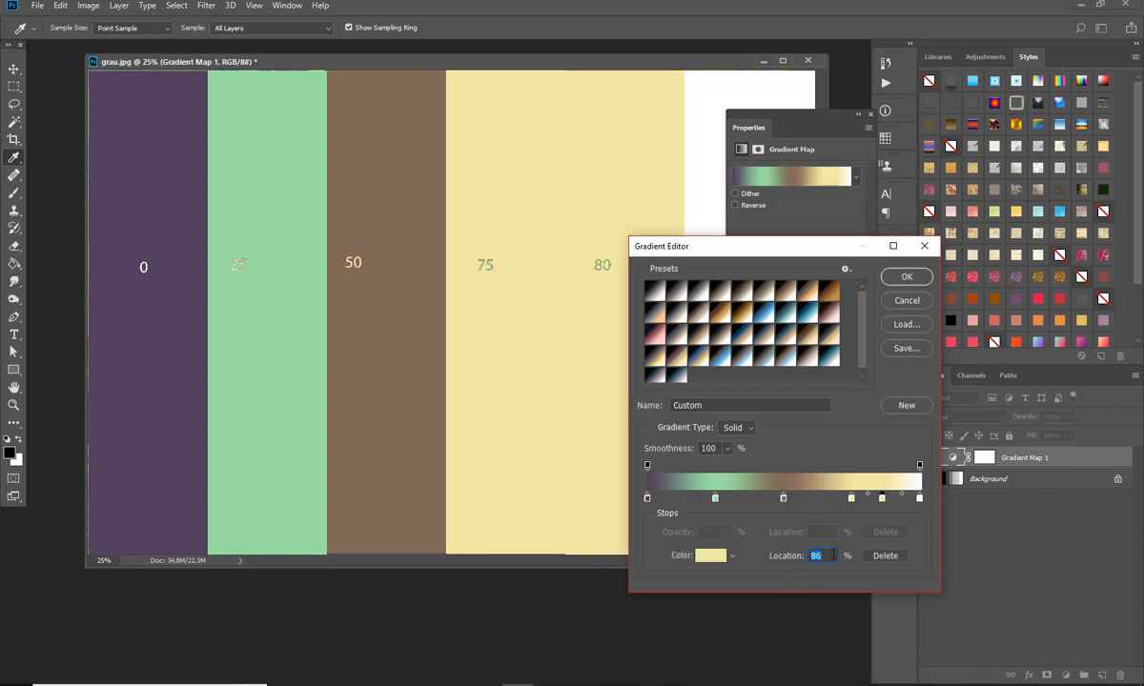
text(80)
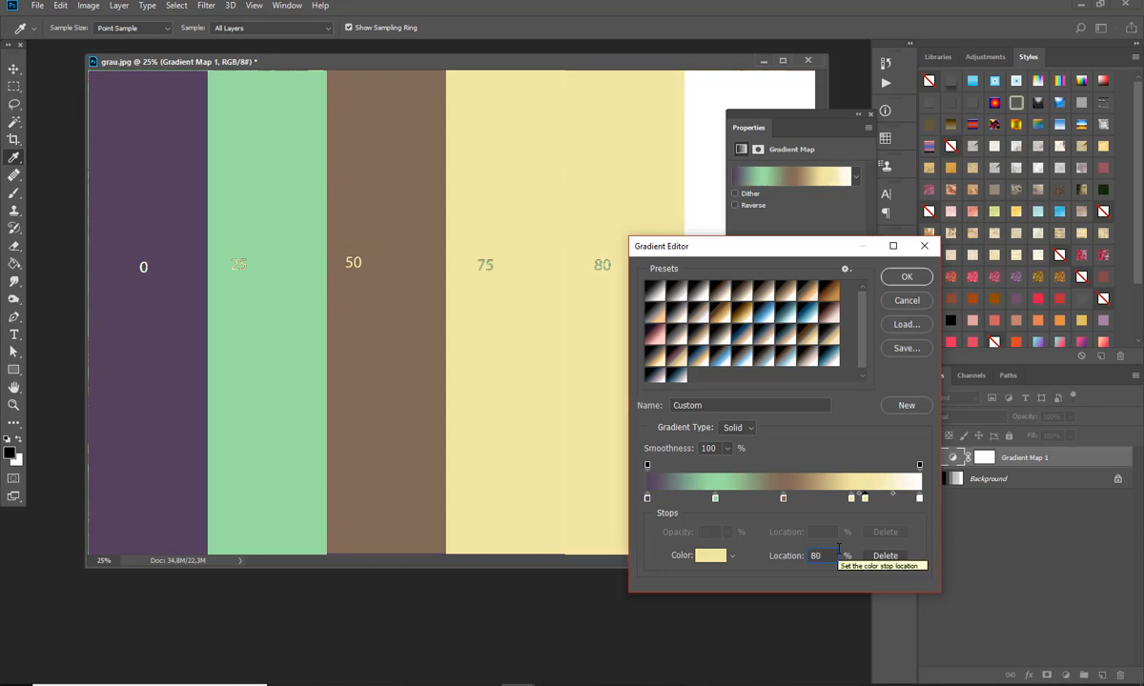
click(716, 558)
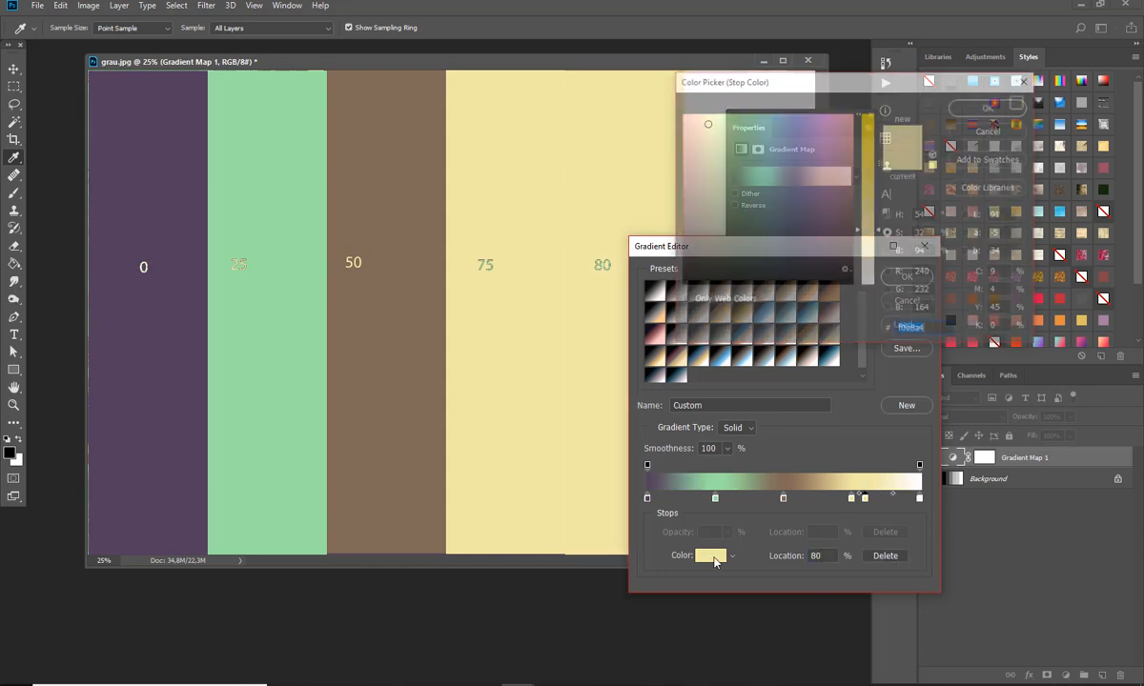
text(64444f)
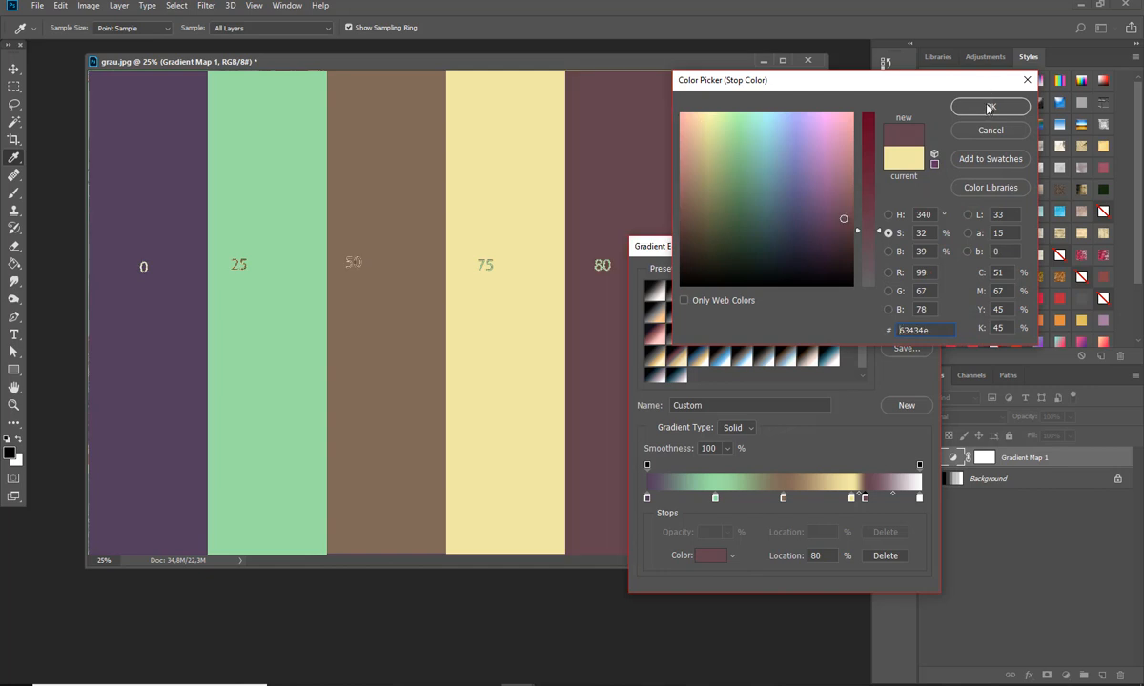
click(989, 109)
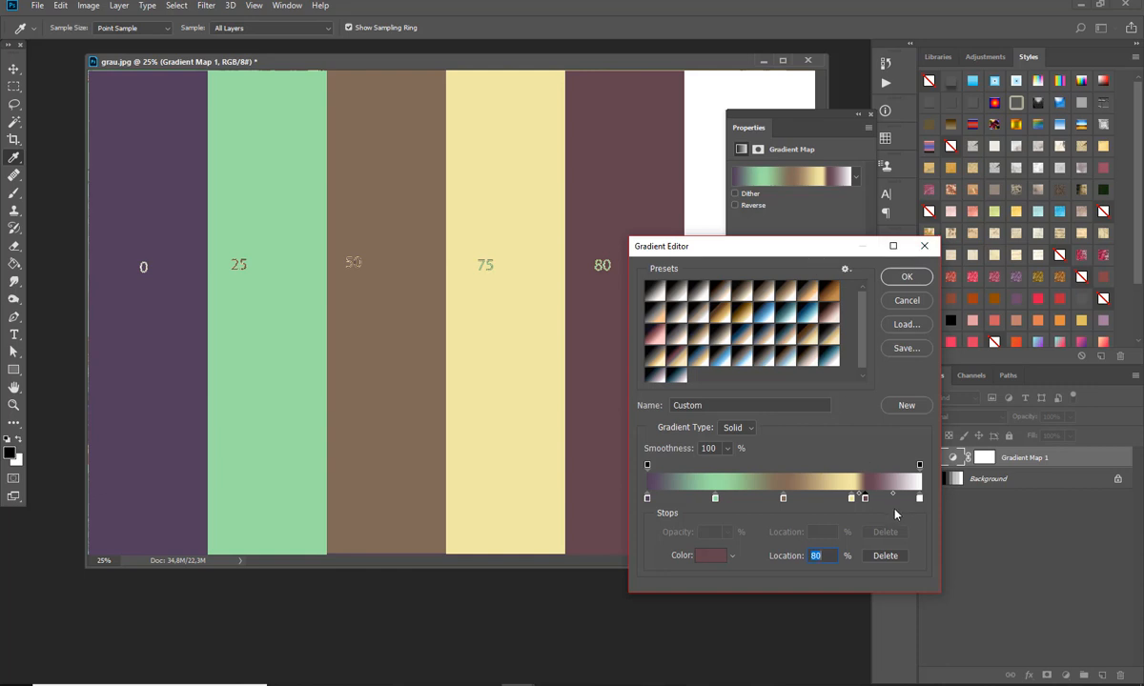
Step: Change the gradient's white stop at location 100% to bright red
click(919, 498)
click(701, 557)
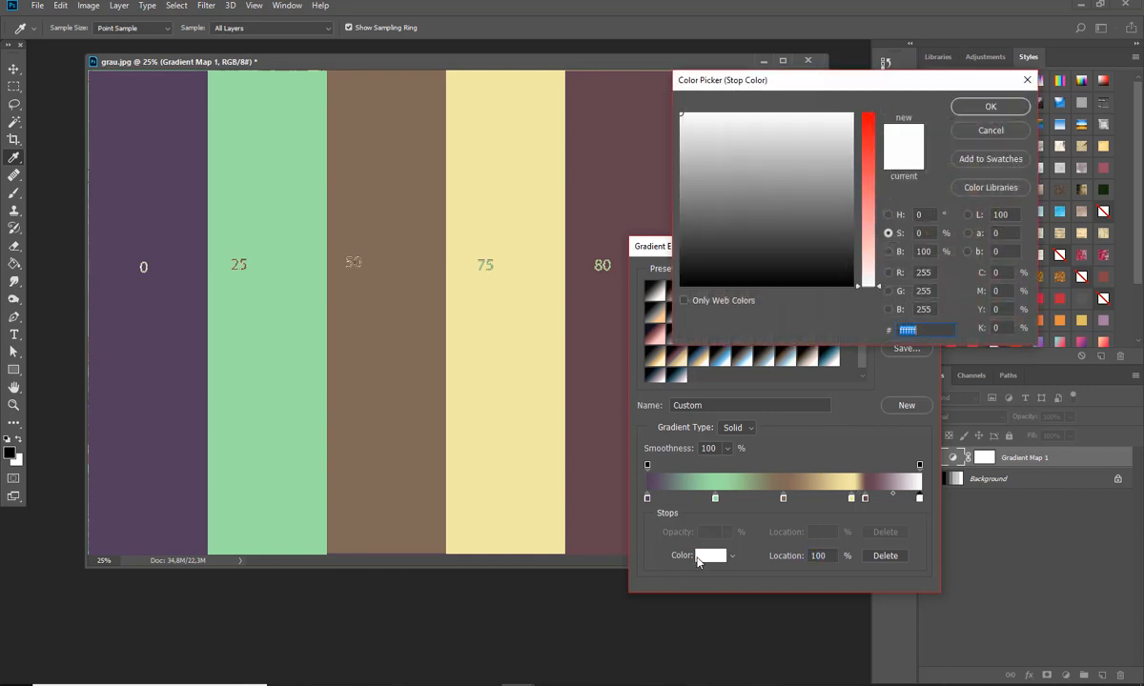
text(ff0000)
click(991, 106)
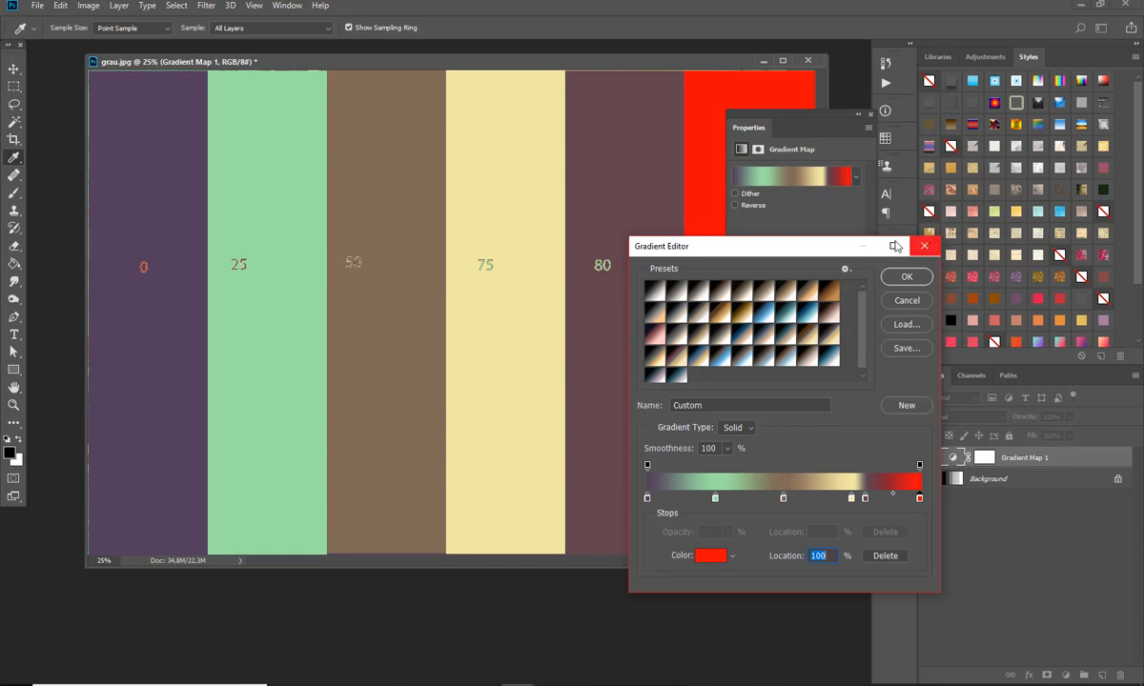
Step: Uncover the image and select the 0%, 25% and 50% colour stops in turn to compare them with the labelled bands
click(871, 115)
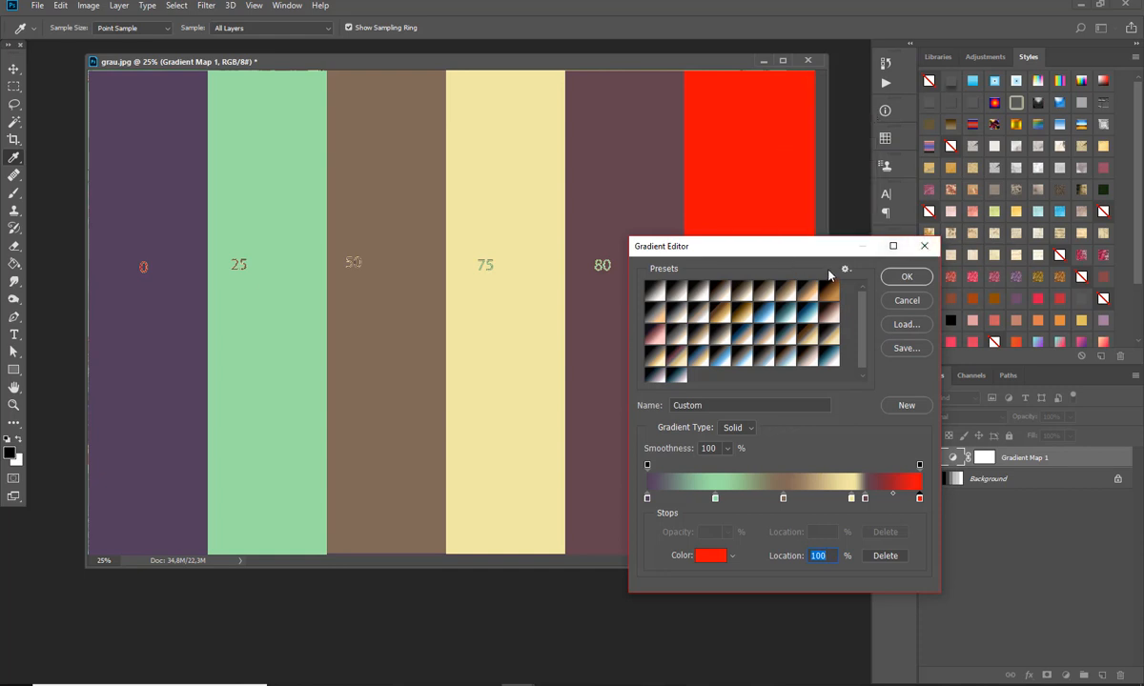
drag(837, 250, 961, 224)
click(775, 467)
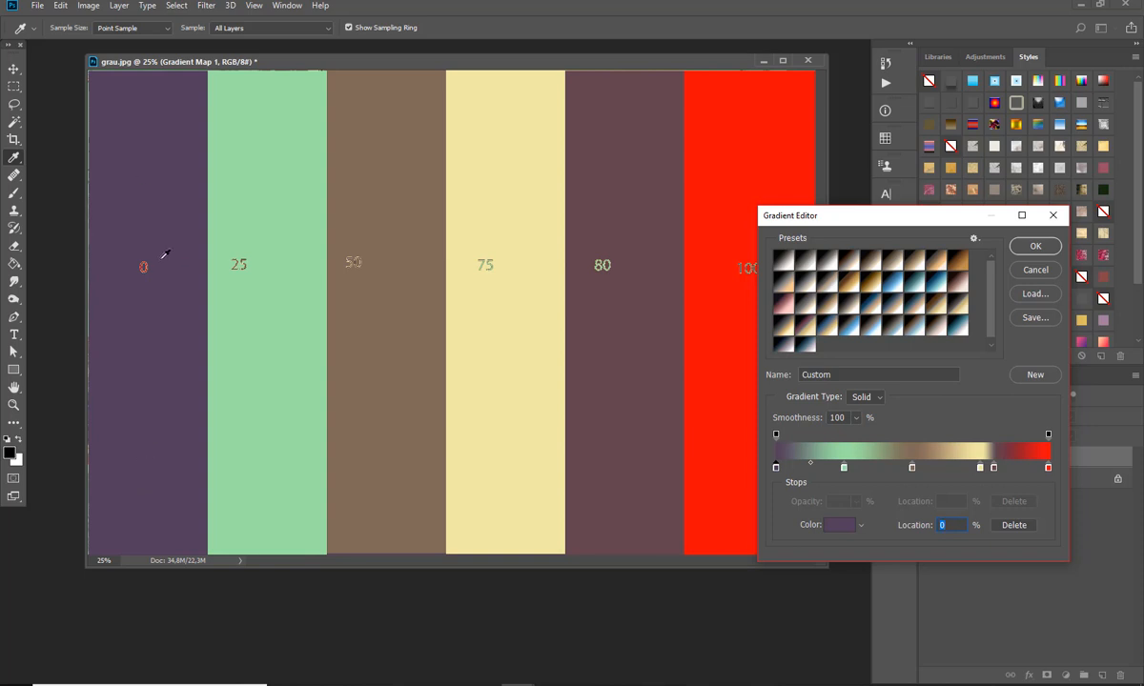
click(841, 468)
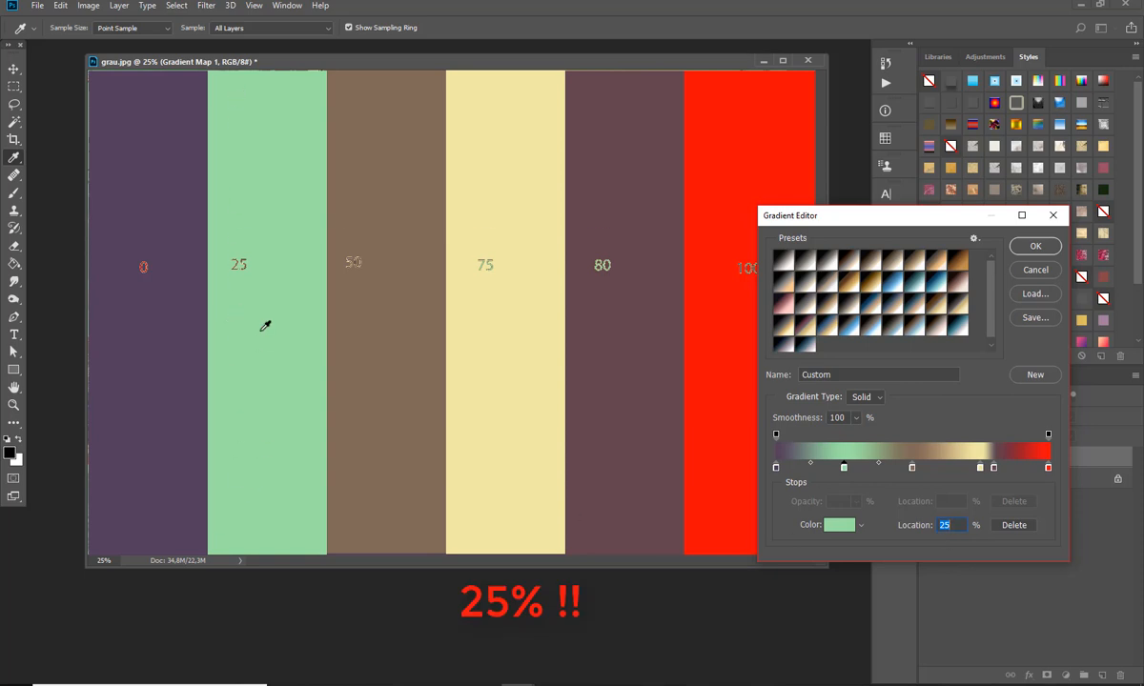
click(913, 467)
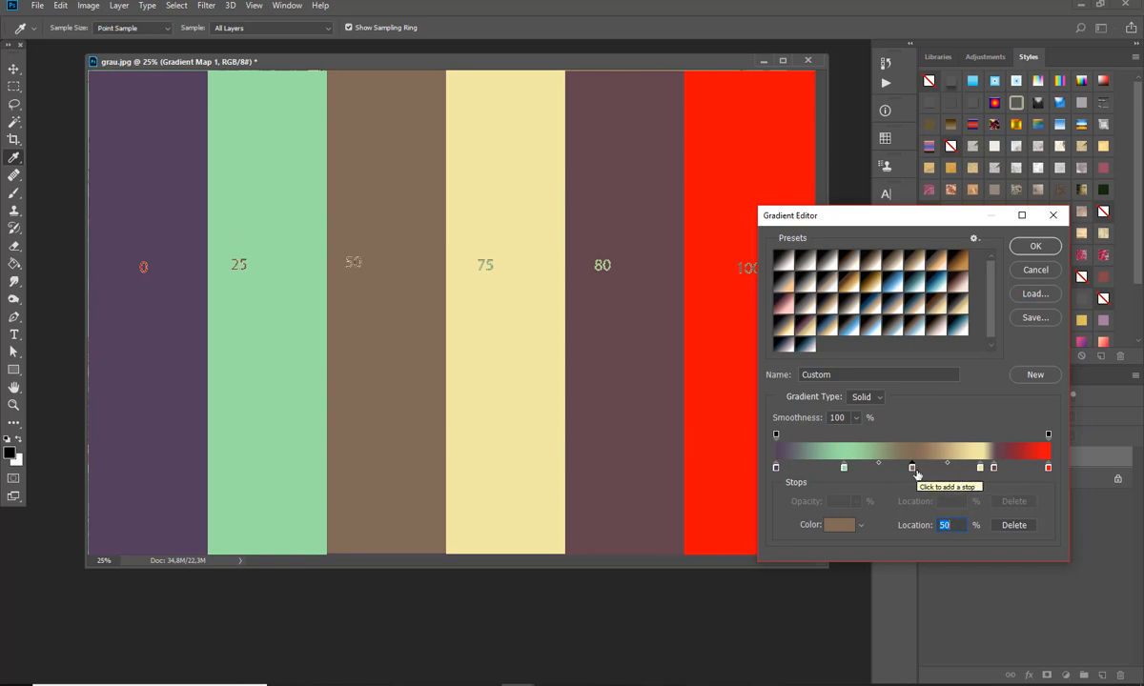
mouse_move(858, 221)
mouse_down()
mouse_move(677, 231)
mouse_move(491, 277)
mouse_move(877, 213)
mouse_up()
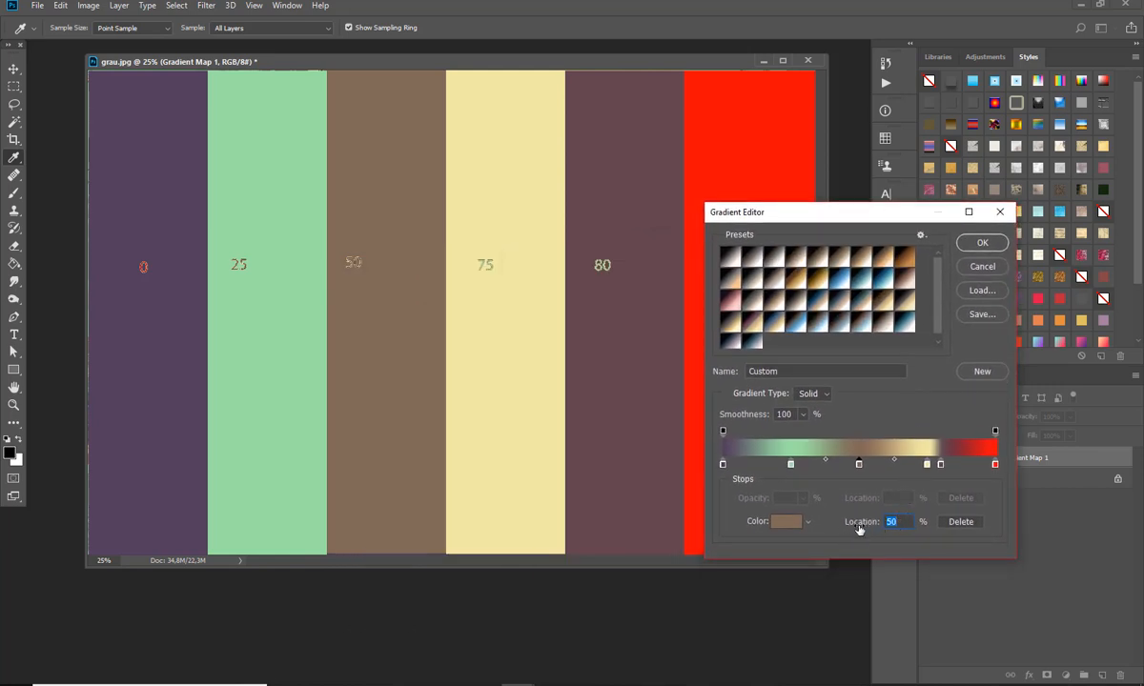
Step: Try moving the brown stop to location 53% and the green stop to 23%, and close the Gradient Editor without applying
mouse_move(858, 464)
mouse_down()
mouse_move(888, 467)
mouse_move(842, 468)
mouse_move(866, 467)
mouse_up()
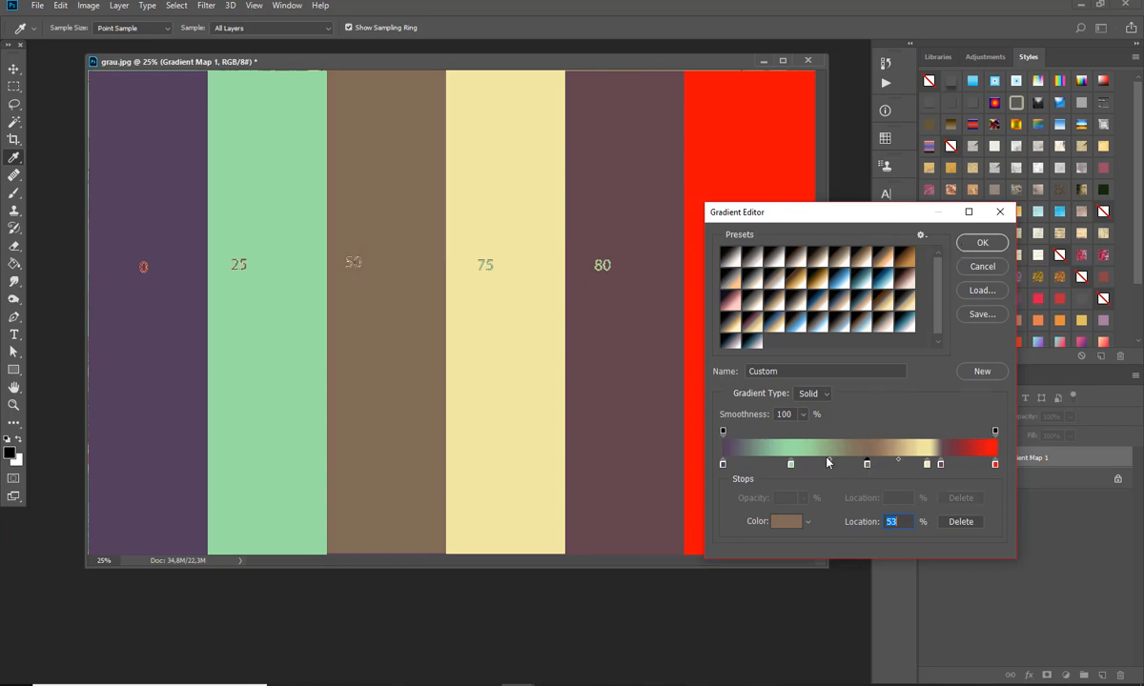
drag(792, 466, 786, 467)
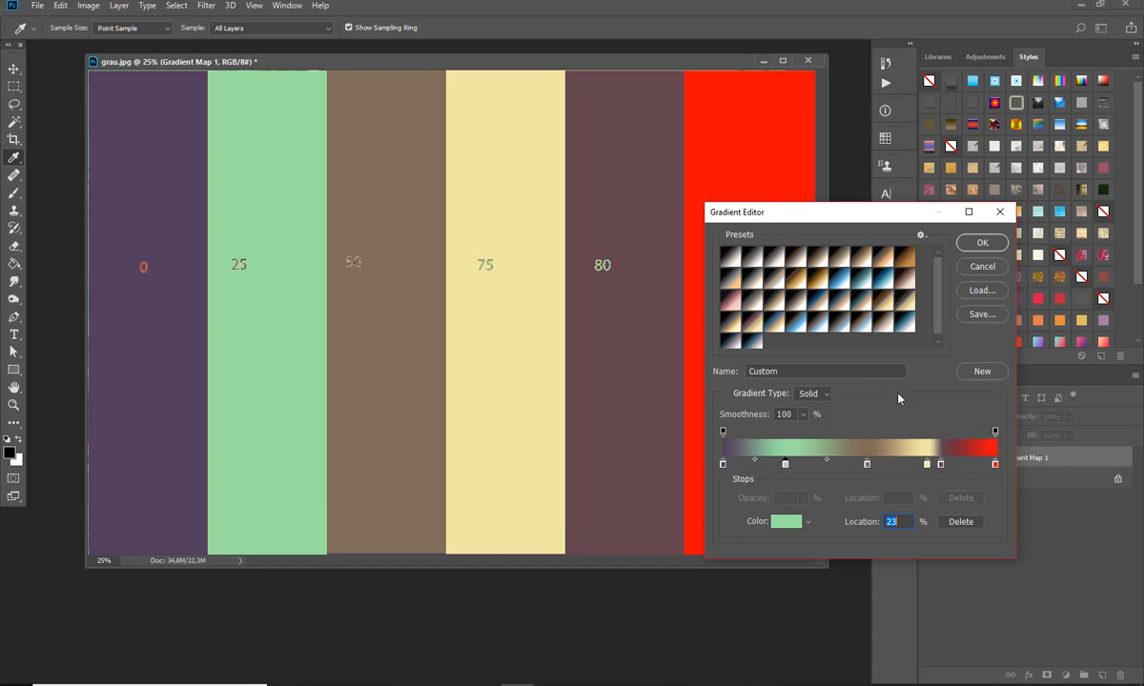
click(1001, 213)
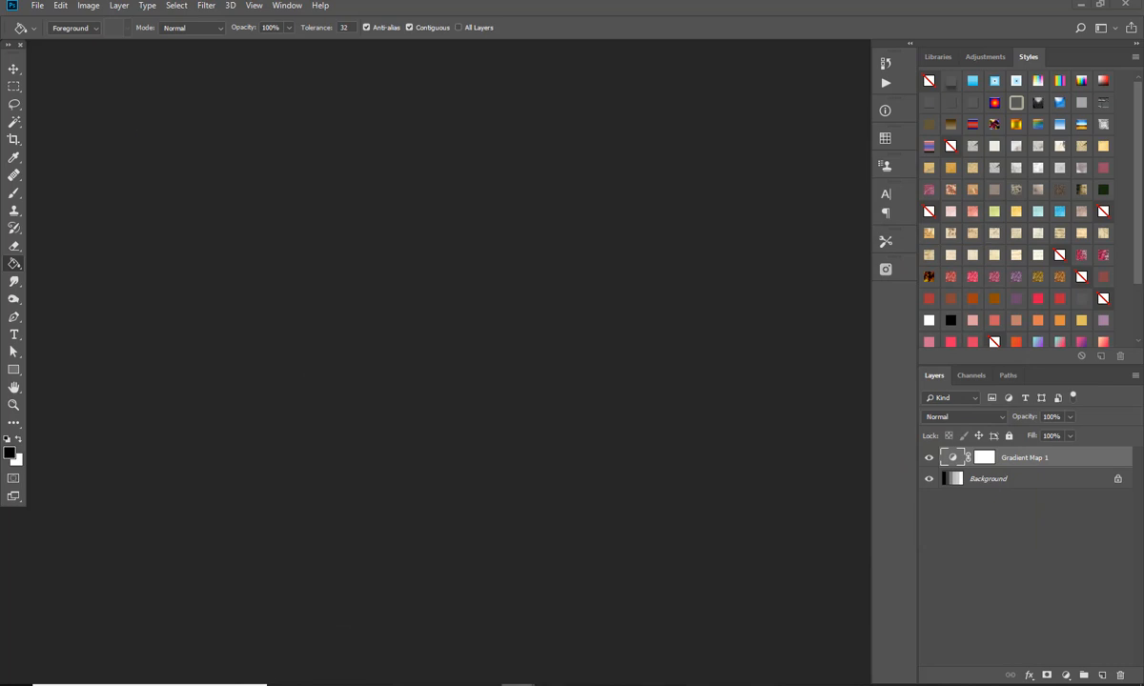
Step: Bring up the penguin photo IMG_3855.JPG and open its Gradient Map 1 layer's gradient in the Gradient Editor
click(617, 600)
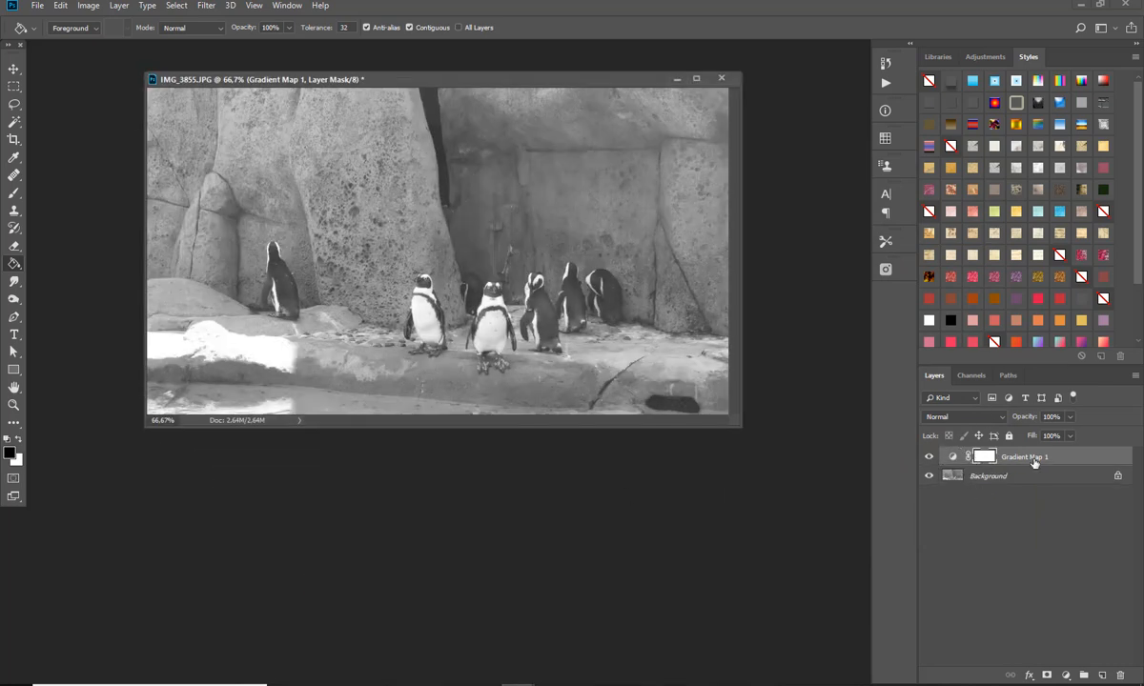
double_click(955, 461)
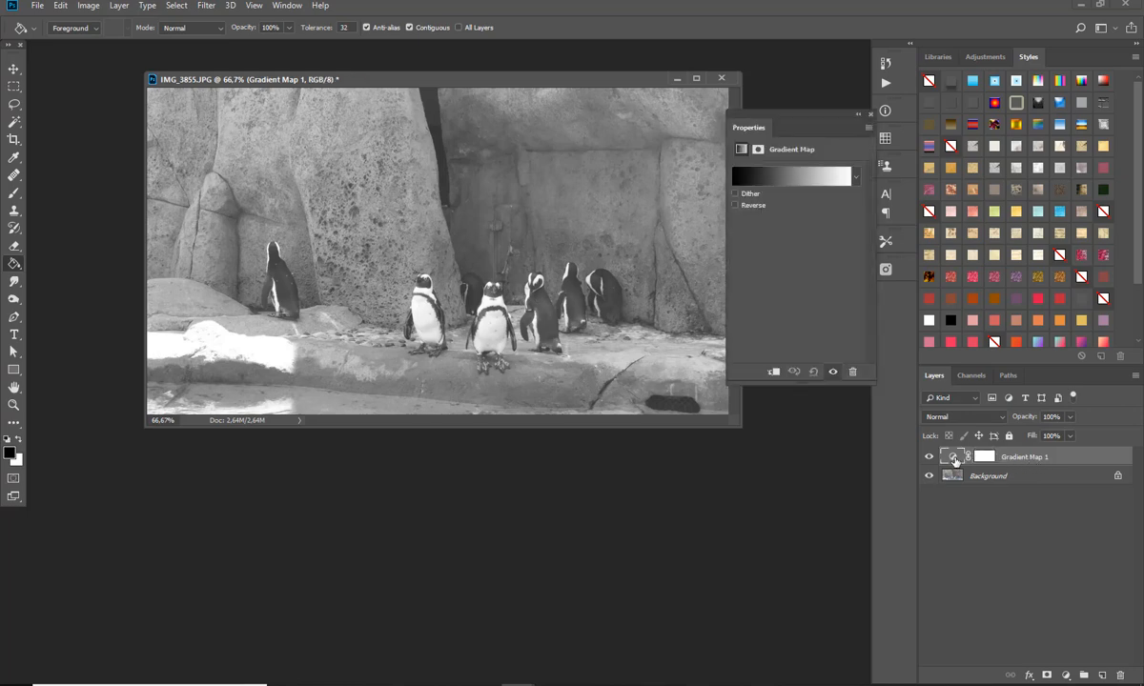
click(797, 177)
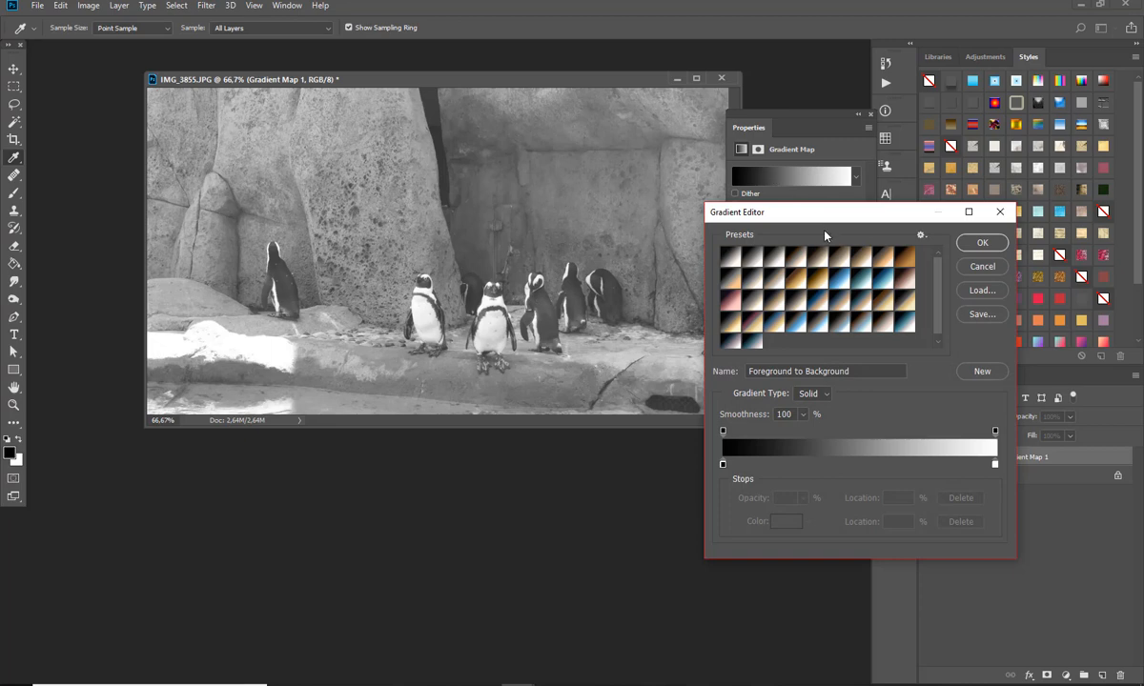
drag(825, 215, 714, 259)
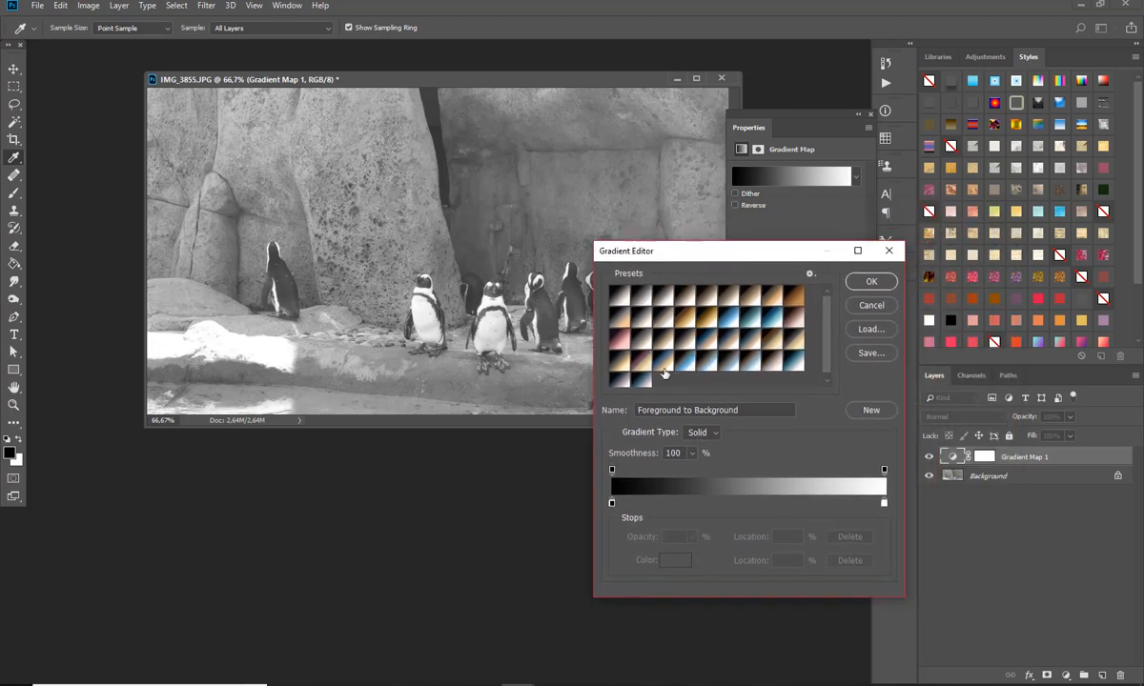
Step: Change the penguin gradient's black stop at location 0% to the dark burgundy 3b1929
click(612, 503)
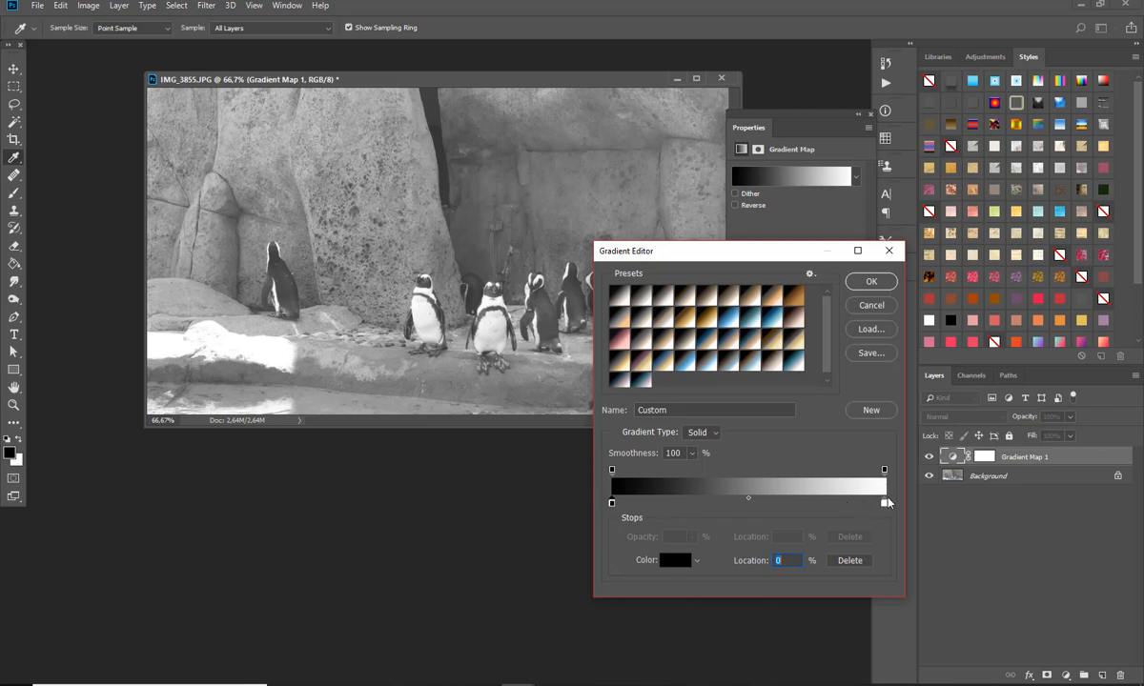
click(677, 562)
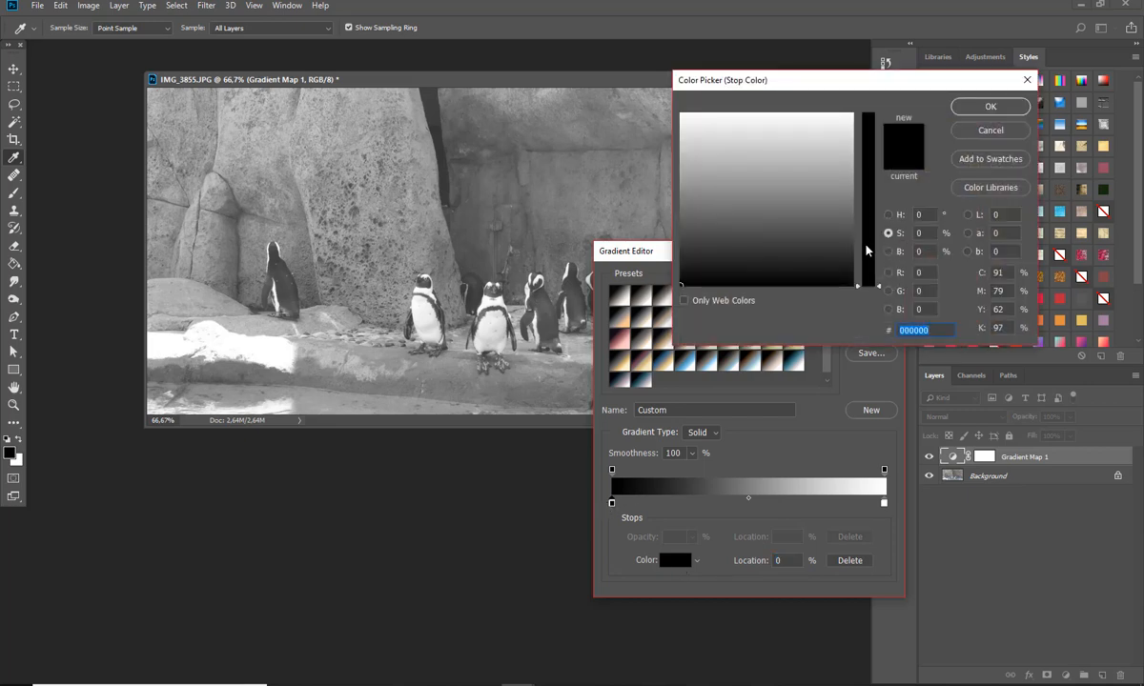
drag(859, 284, 859, 191)
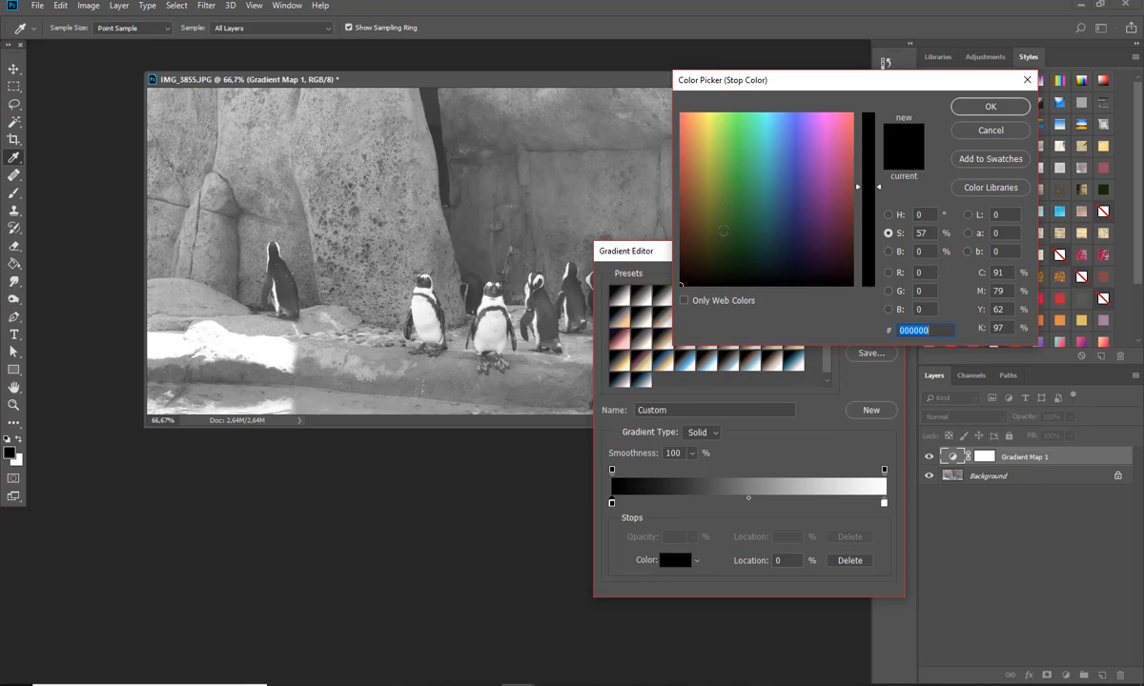
text(3b1929)
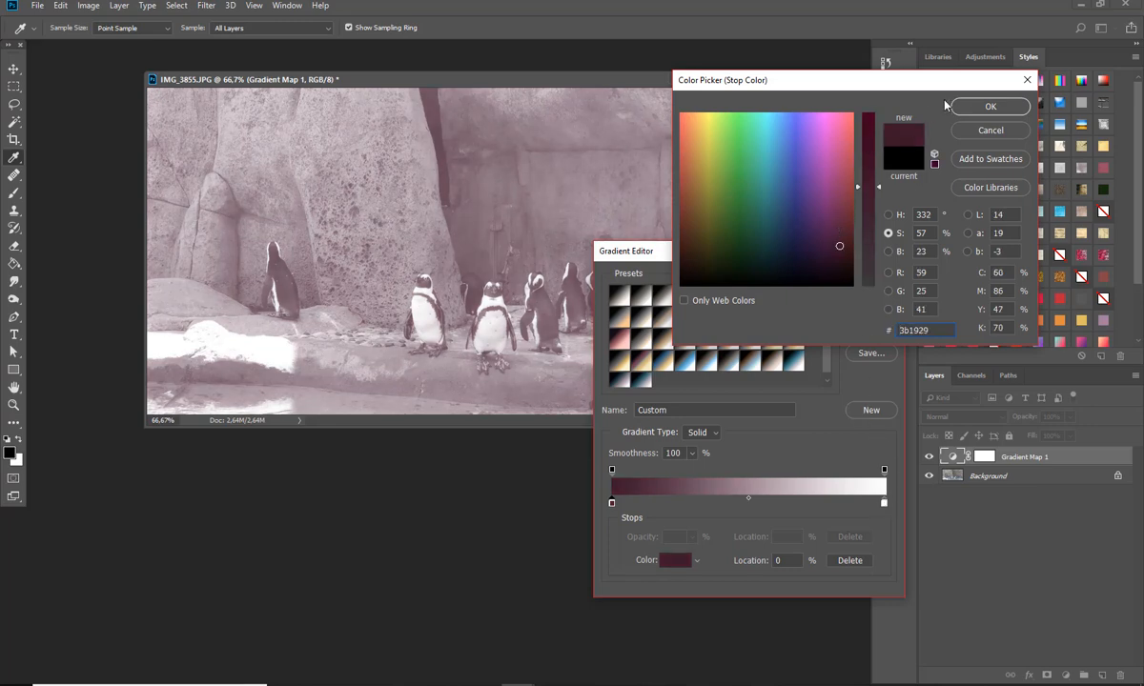
click(983, 106)
Step: Change the white stop at location 100% to golden yellow e8d958 and apply the burgundy-to-yellow gradient
click(884, 505)
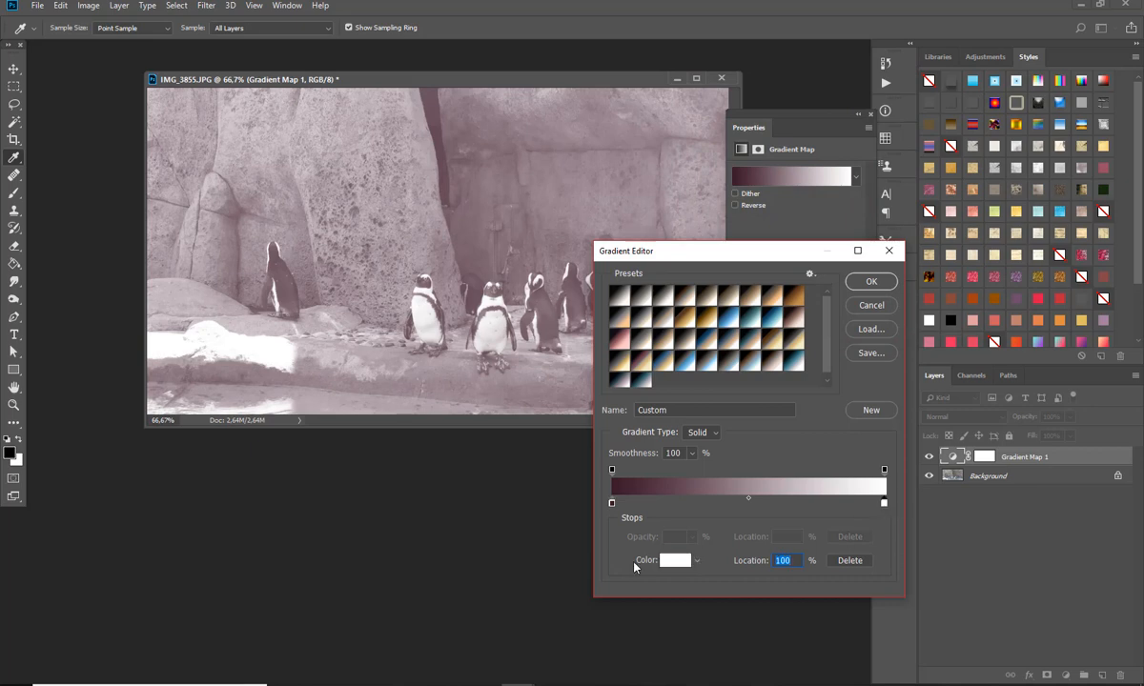
click(675, 560)
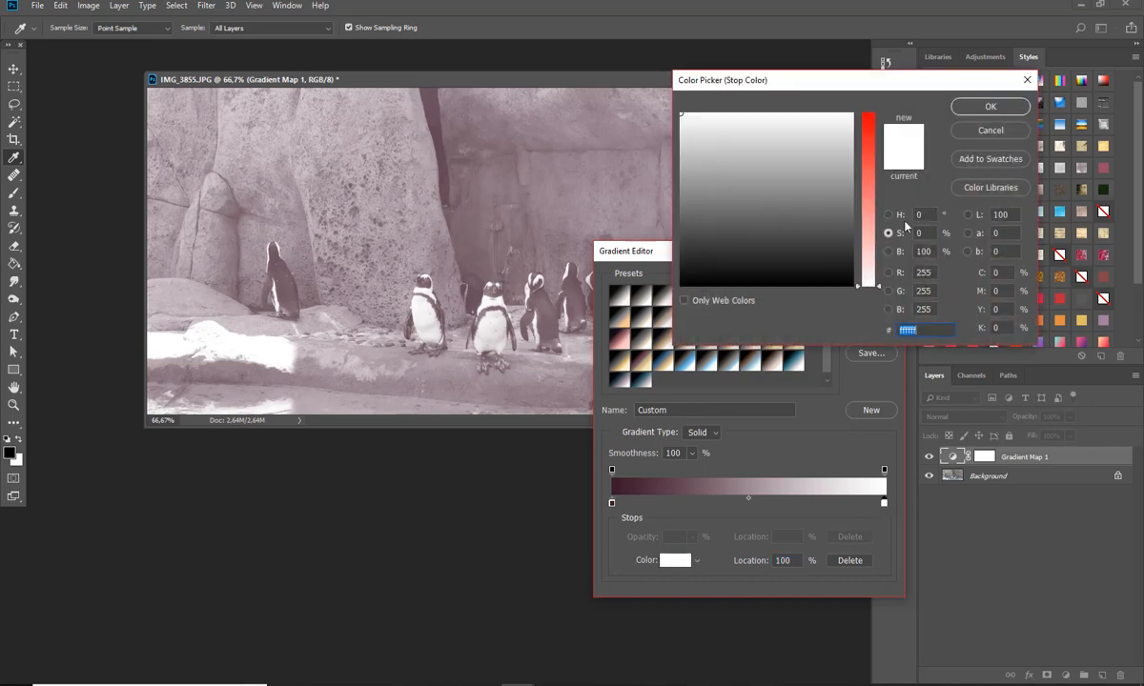
click(869, 164)
click(715, 132)
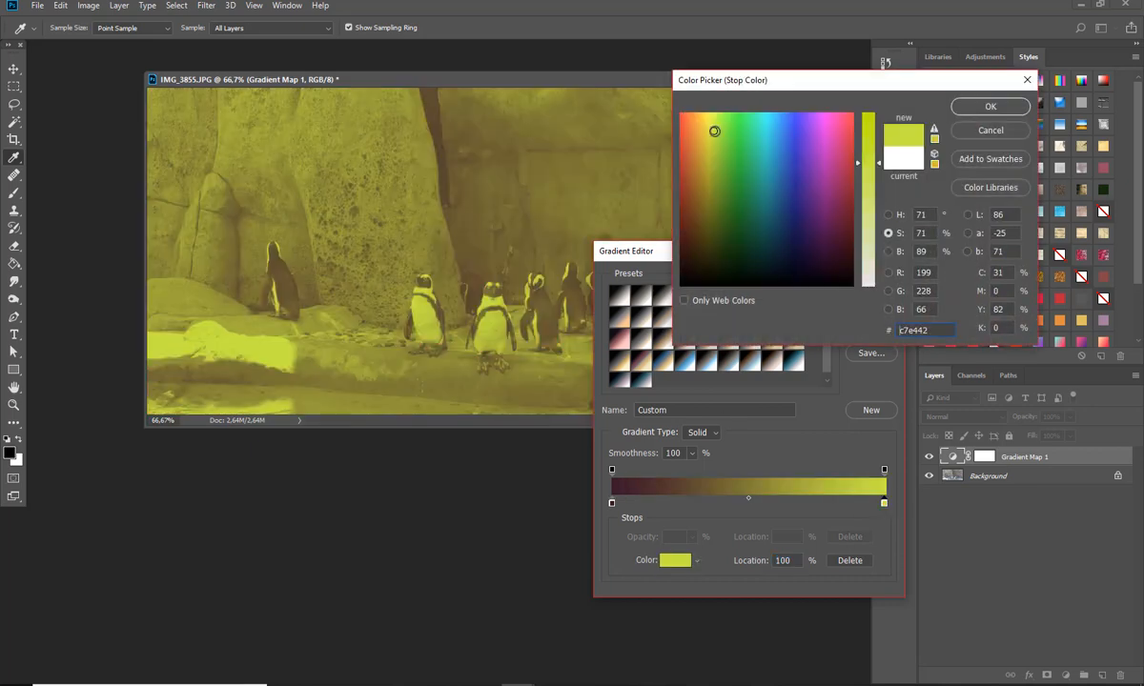
drag(716, 132, 706, 128)
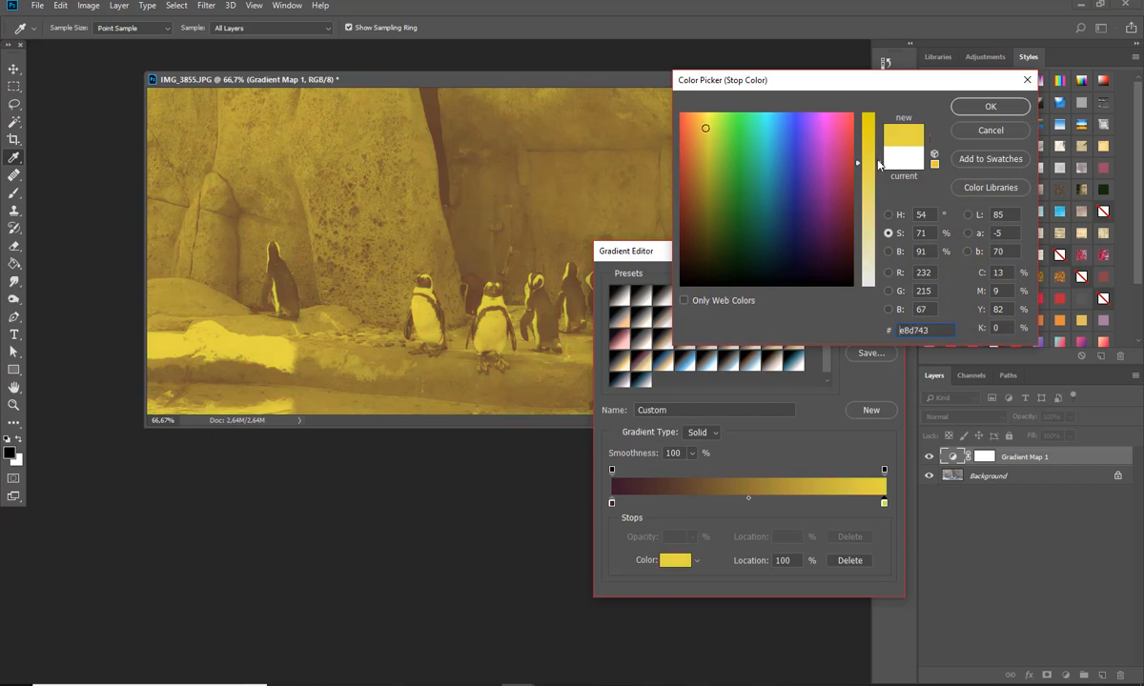
drag(879, 164, 879, 179)
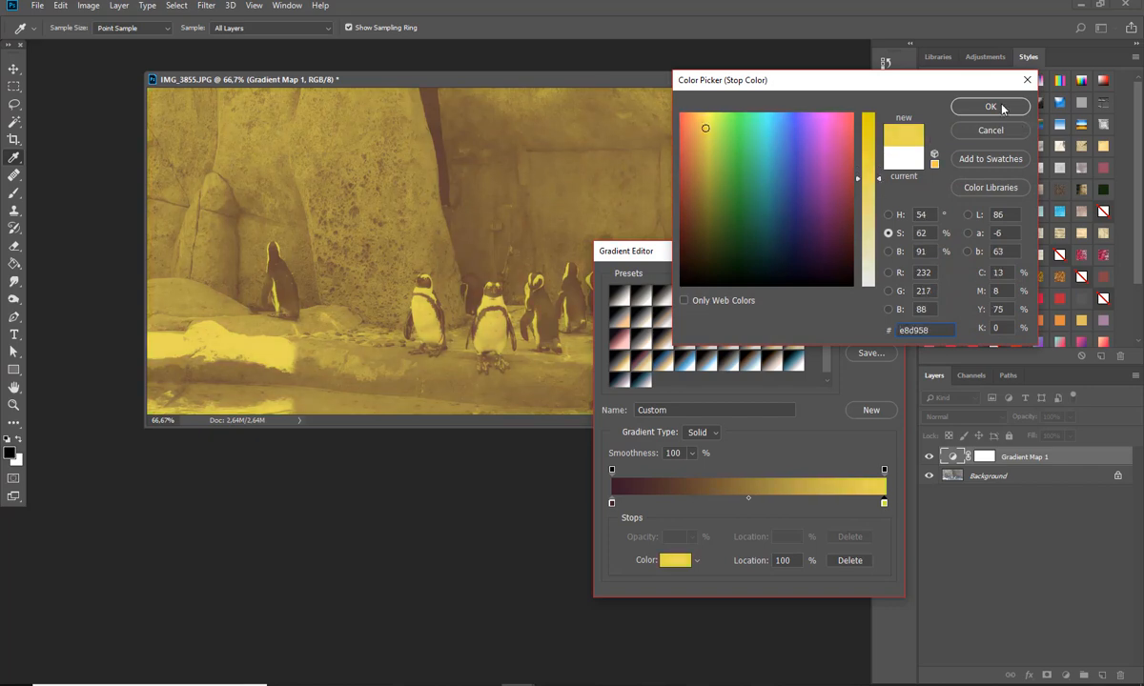
click(991, 107)
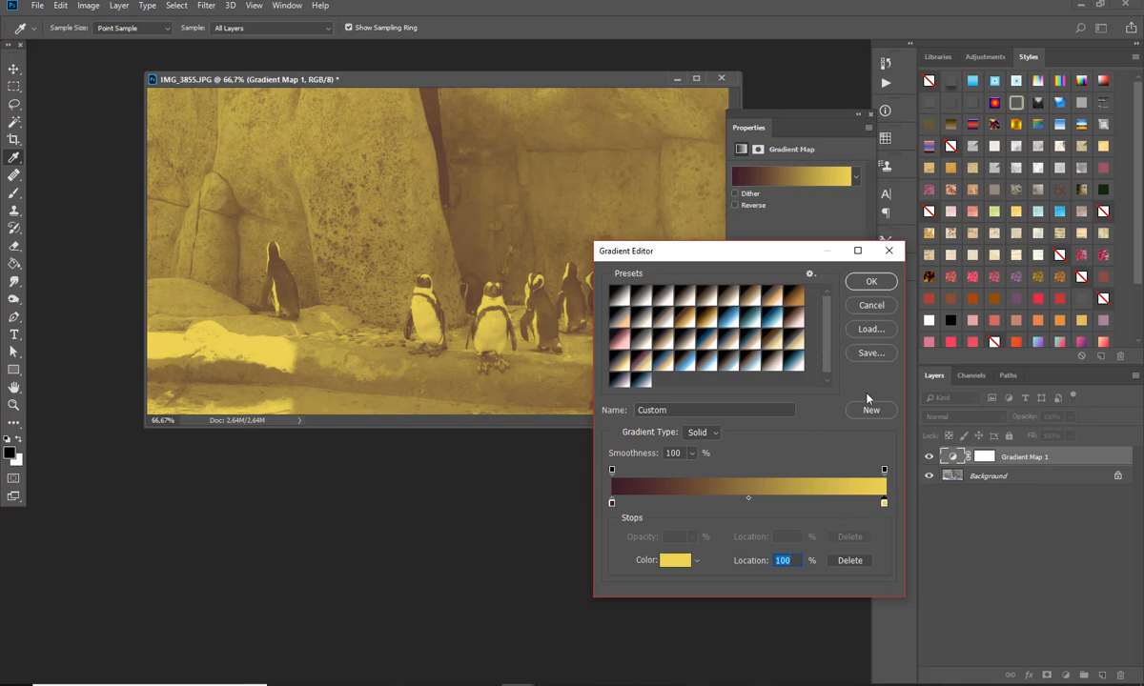
click(869, 286)
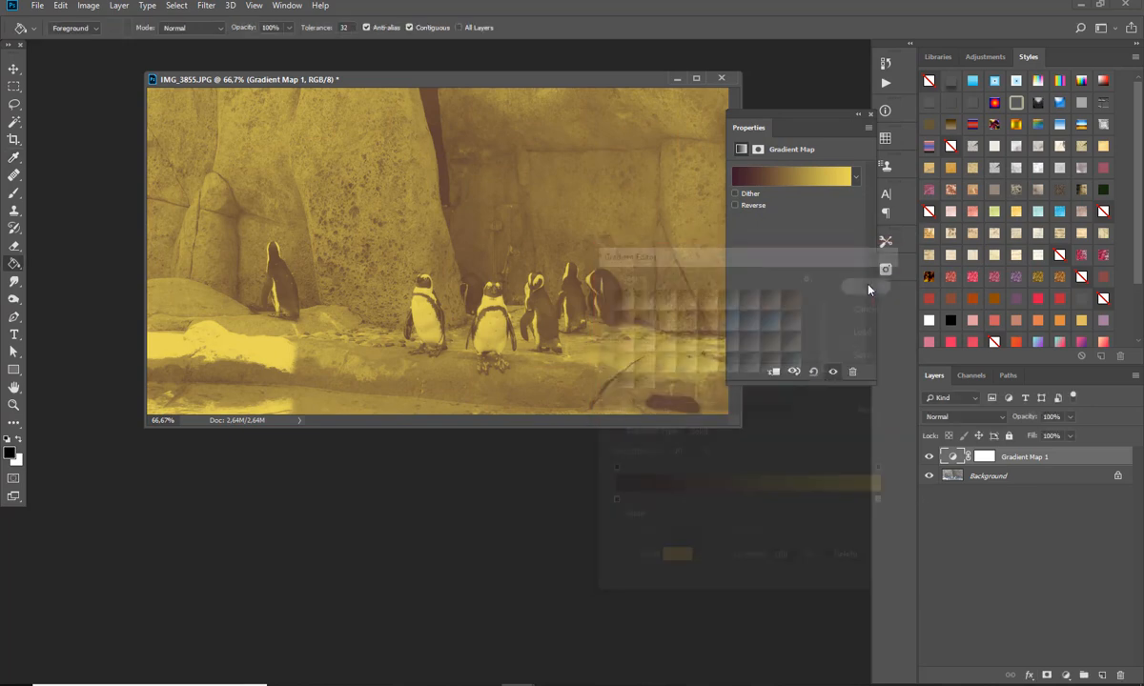
Step: Compare the Overlay and Soft Light blend modes on Gradient Map 1, settle on Overlay, and toggle the layer's visibility
click(963, 417)
click(939, 241)
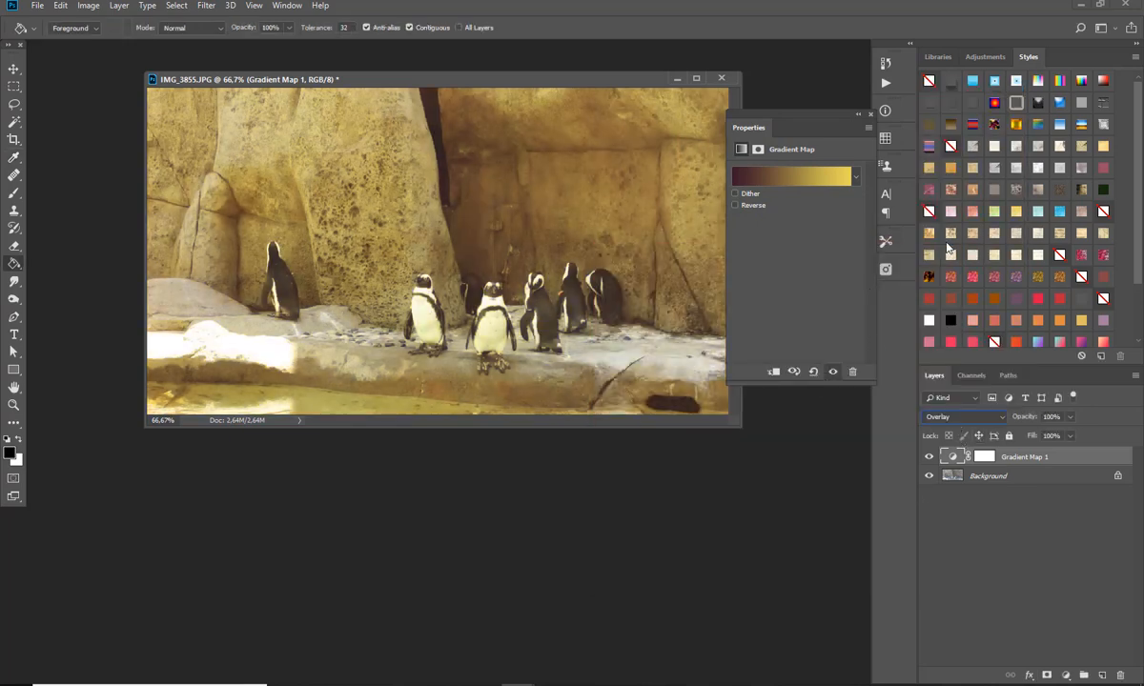
click(955, 426)
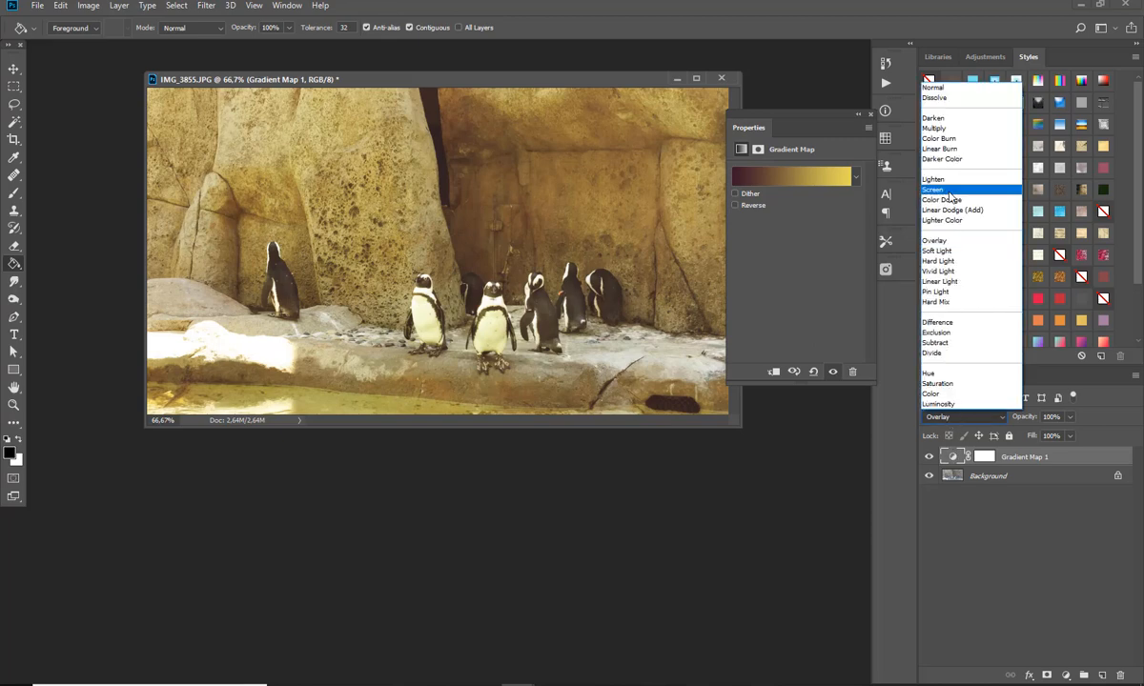
click(949, 252)
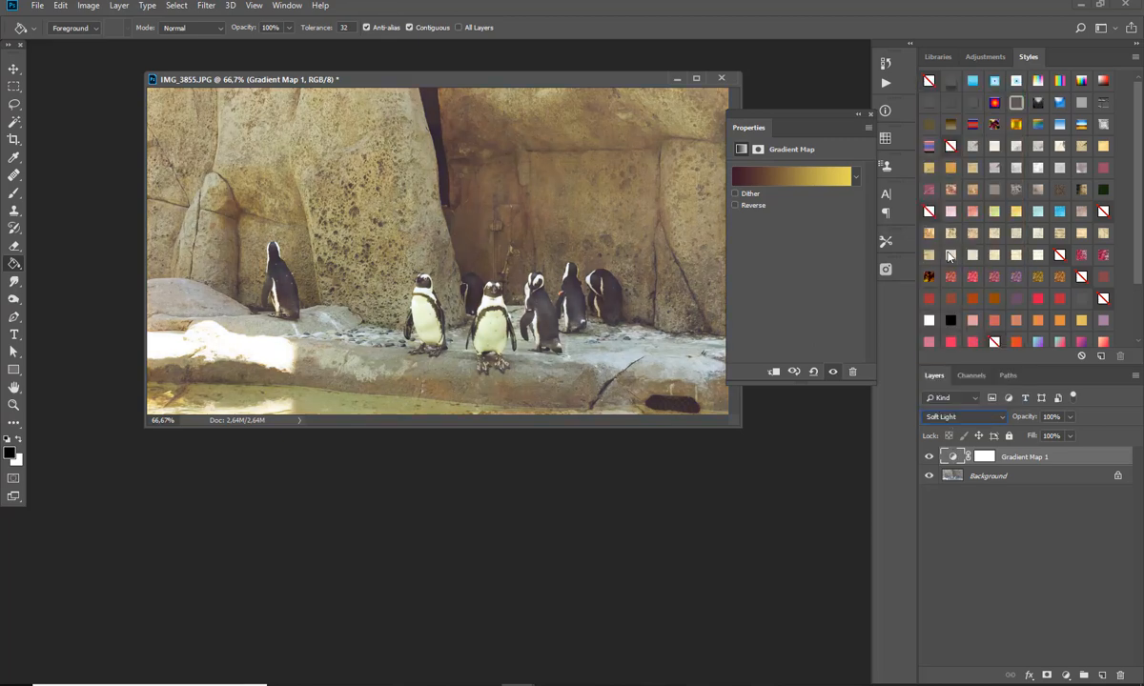
click(952, 417)
click(947, 243)
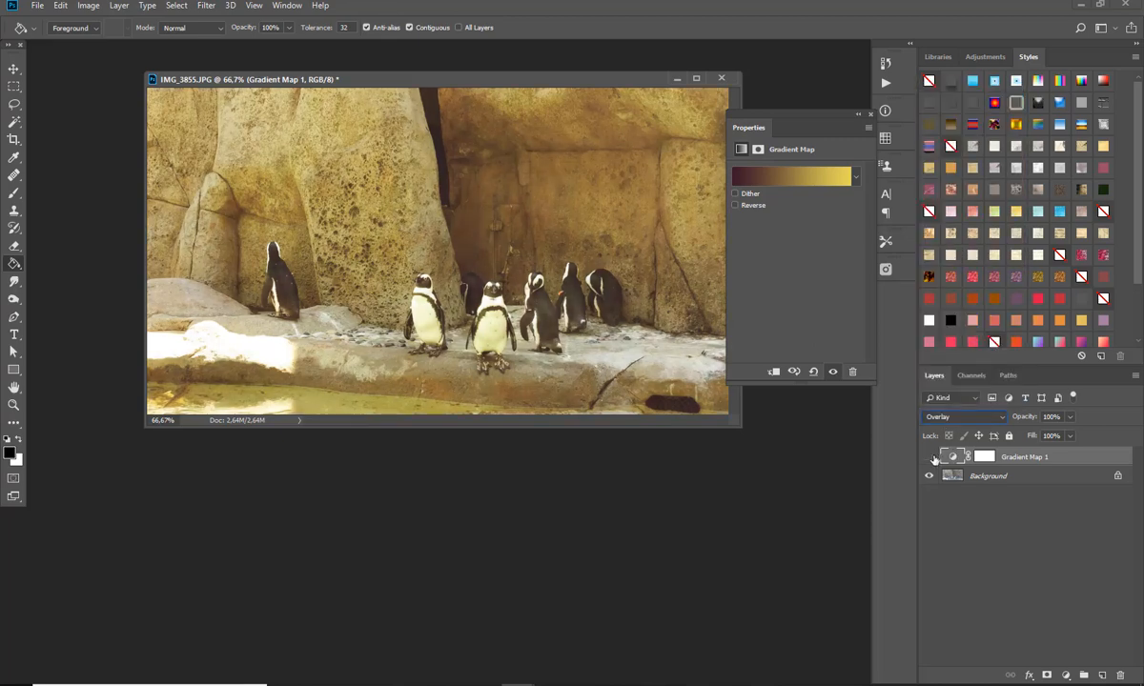
click(930, 457)
click(930, 457)
Step: Load the Sepia-Blue 2 preset for the gradient map and remove the dark stop next to the black one
click(763, 175)
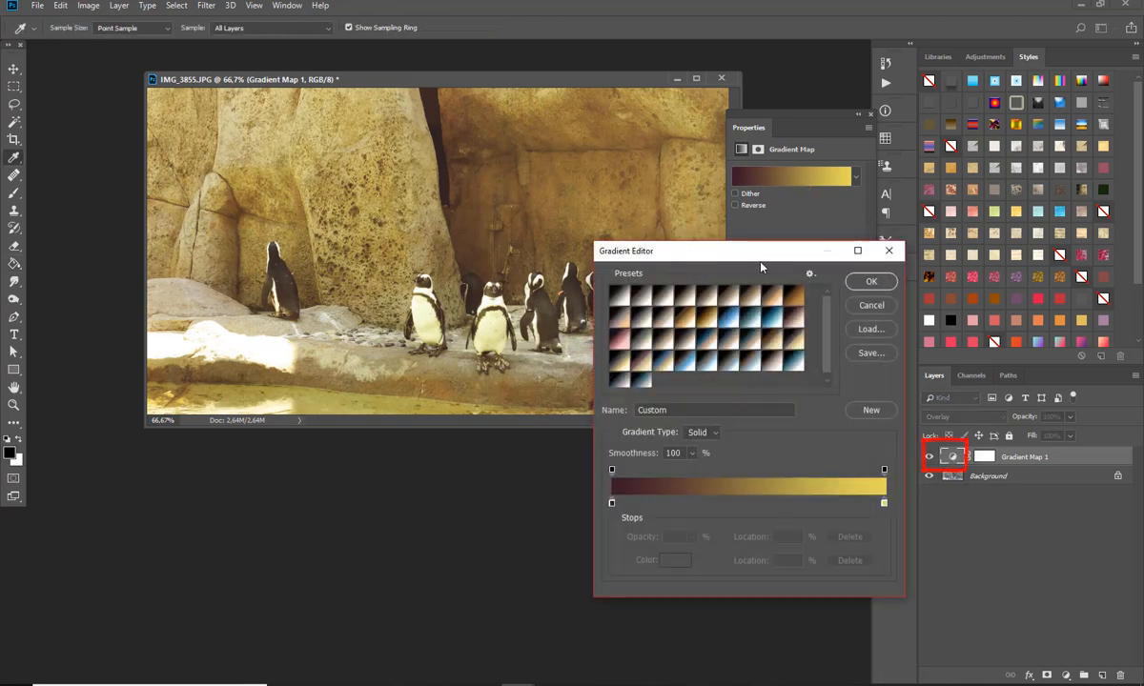
drag(754, 258, 744, 264)
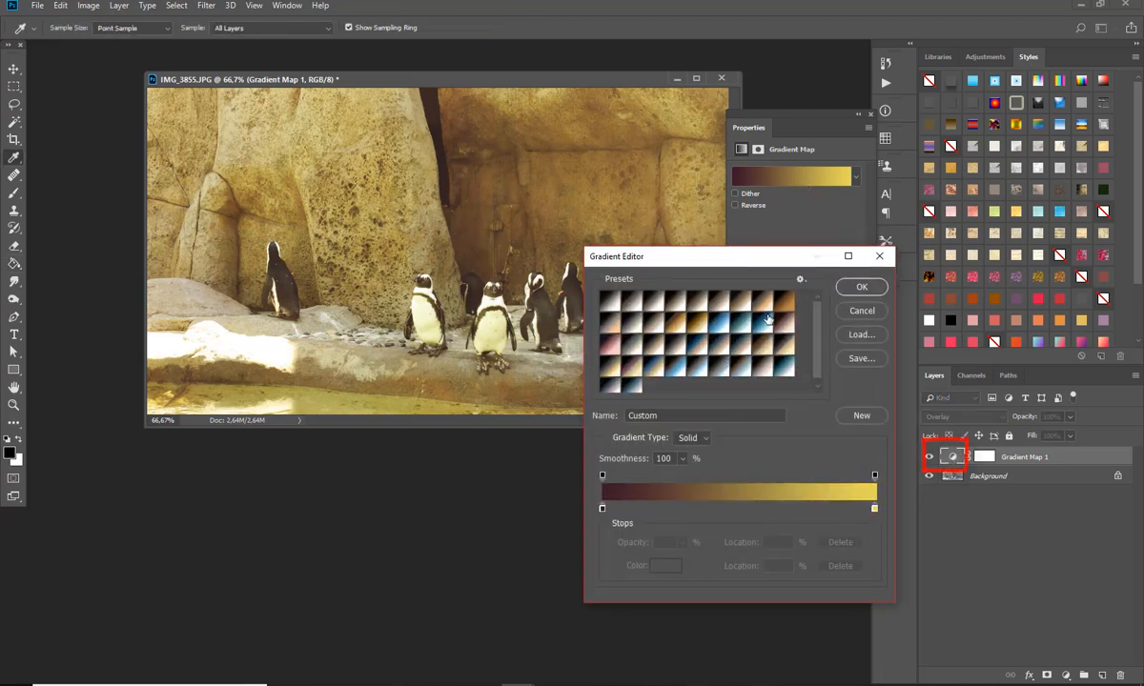
click(695, 332)
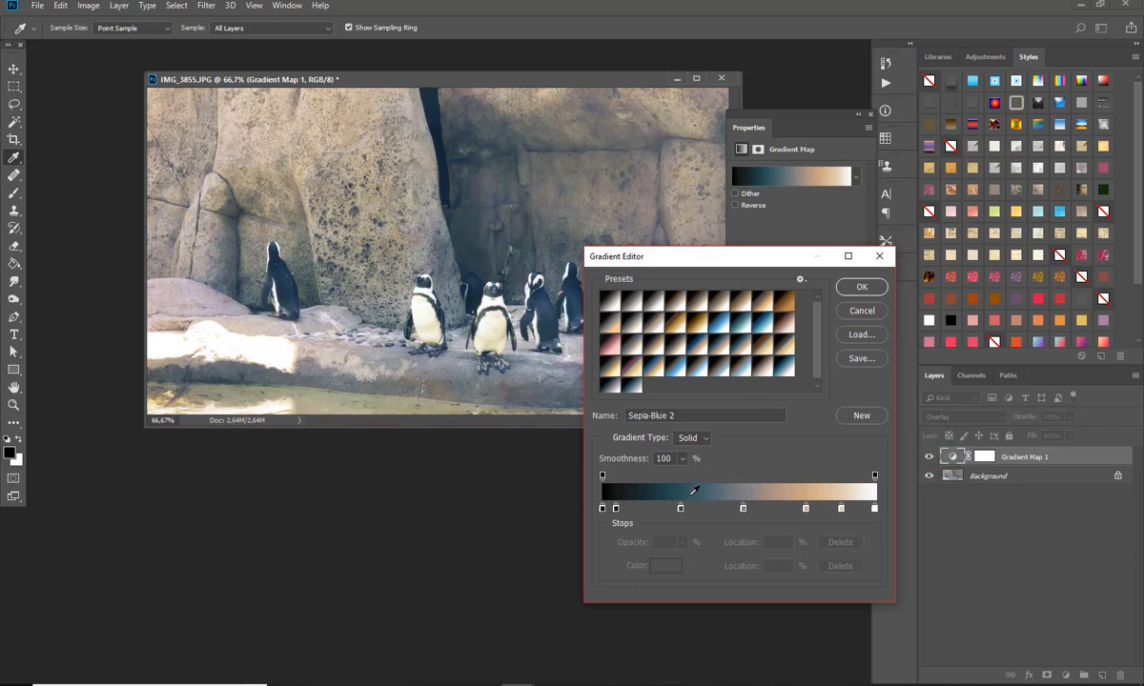
drag(770, 267, 811, 263)
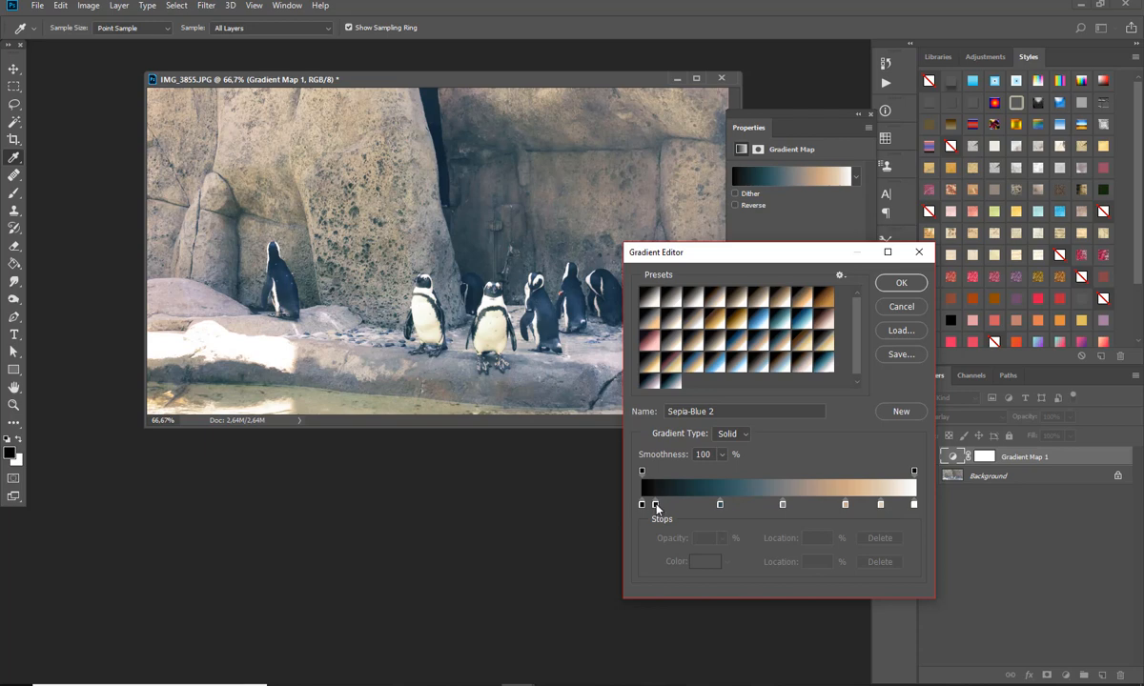
drag(656, 506, 662, 659)
Step: Recolour the teal stop at location 29% to magenta a34e8e
click(720, 504)
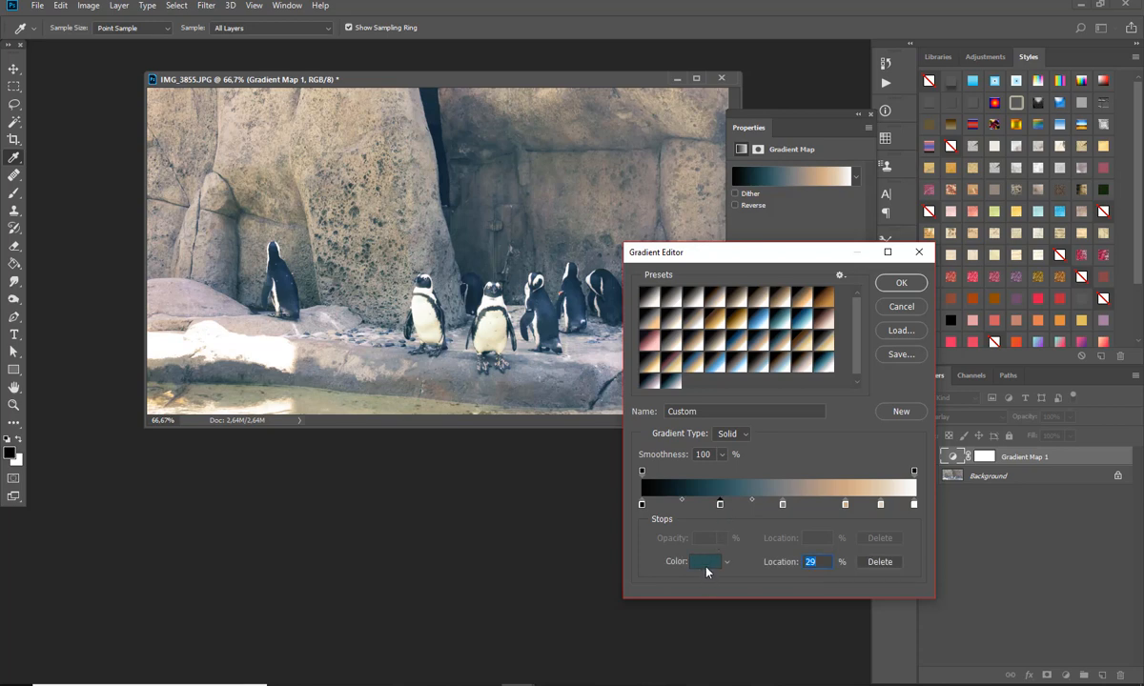
click(705, 562)
click(832, 176)
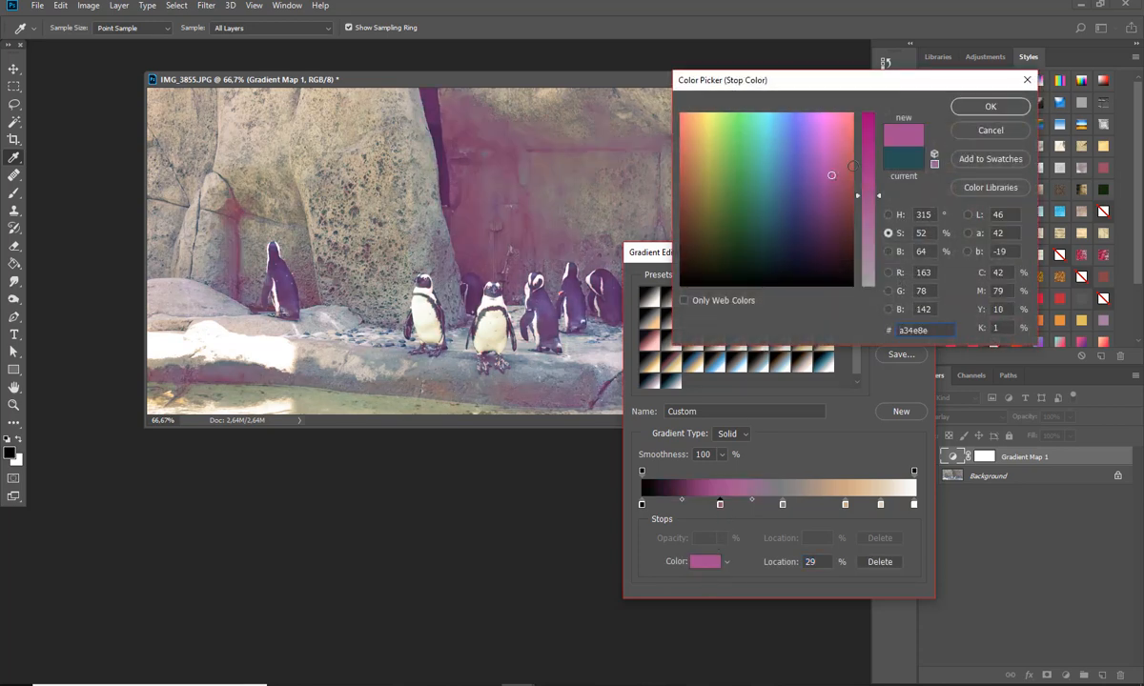
click(967, 113)
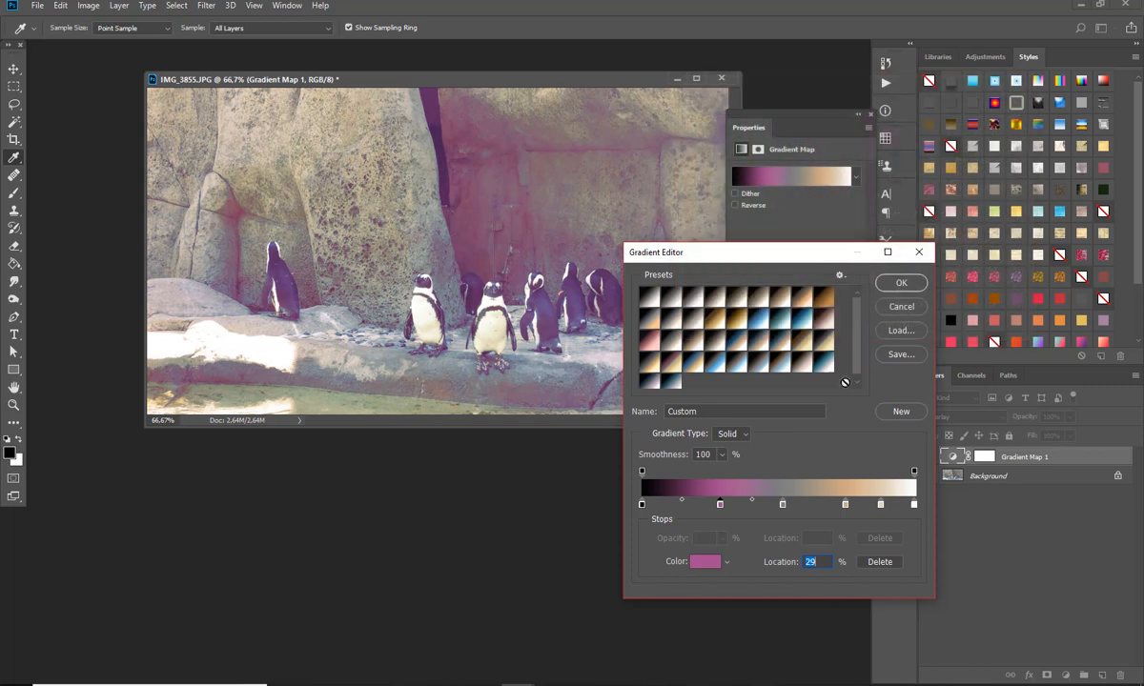
Step: Remove the tan stop and recolour the beige stop at location 88% to orange df9d36
click(846, 505)
drag(846, 504, 851, 679)
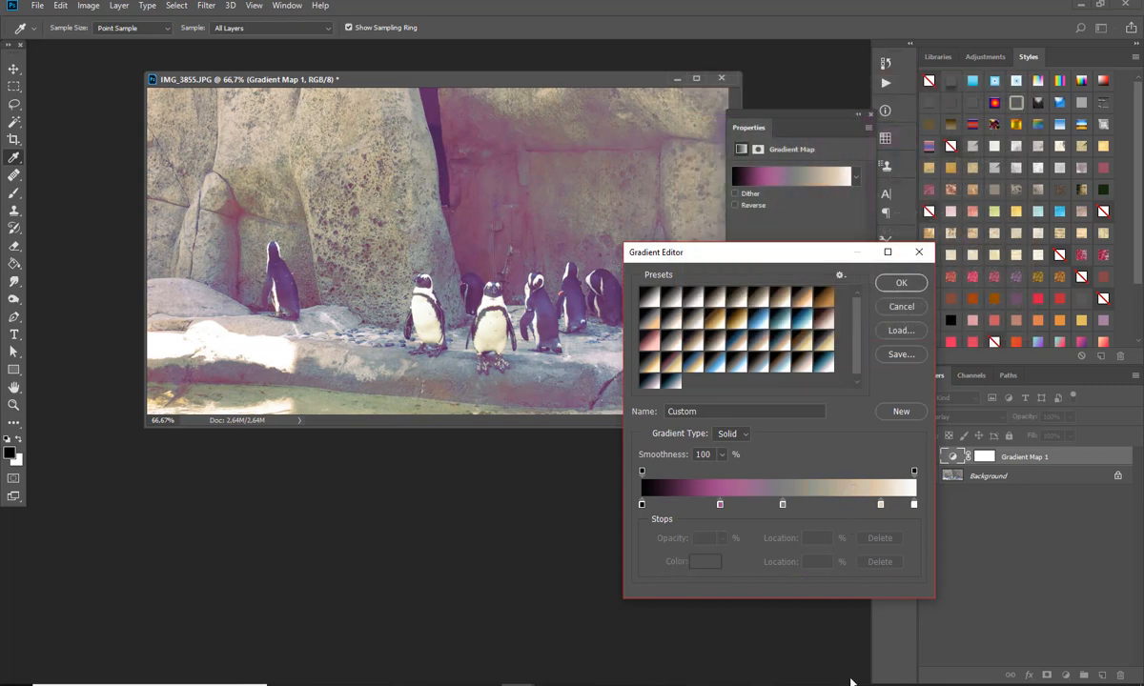
click(880, 504)
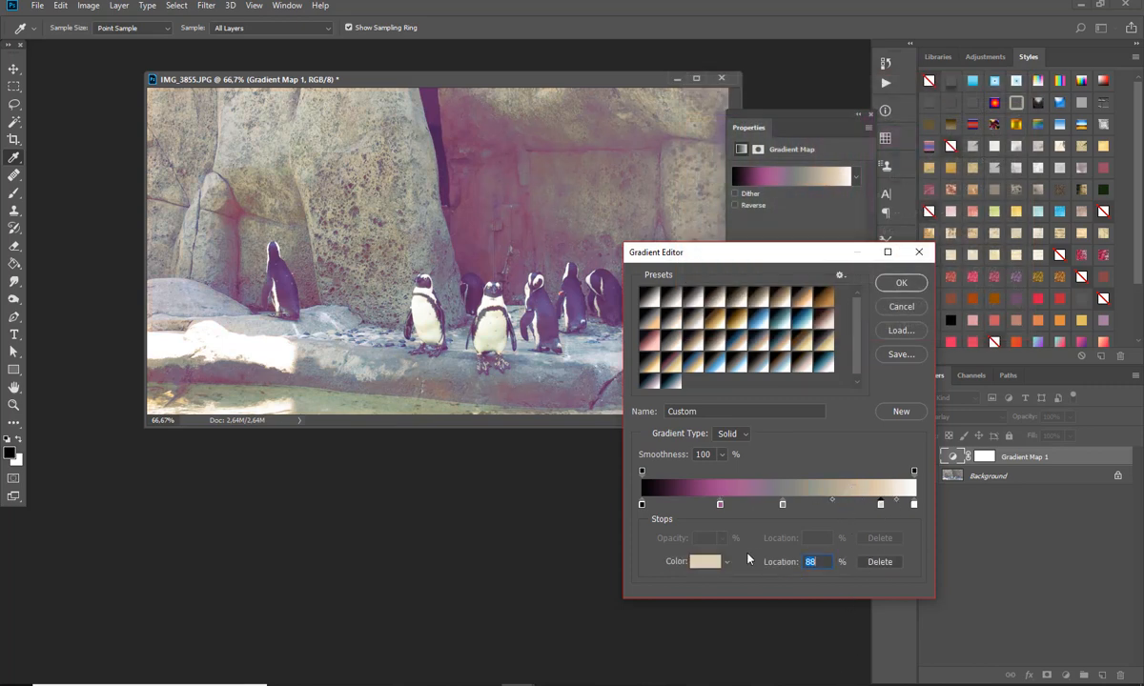
click(708, 568)
click(871, 155)
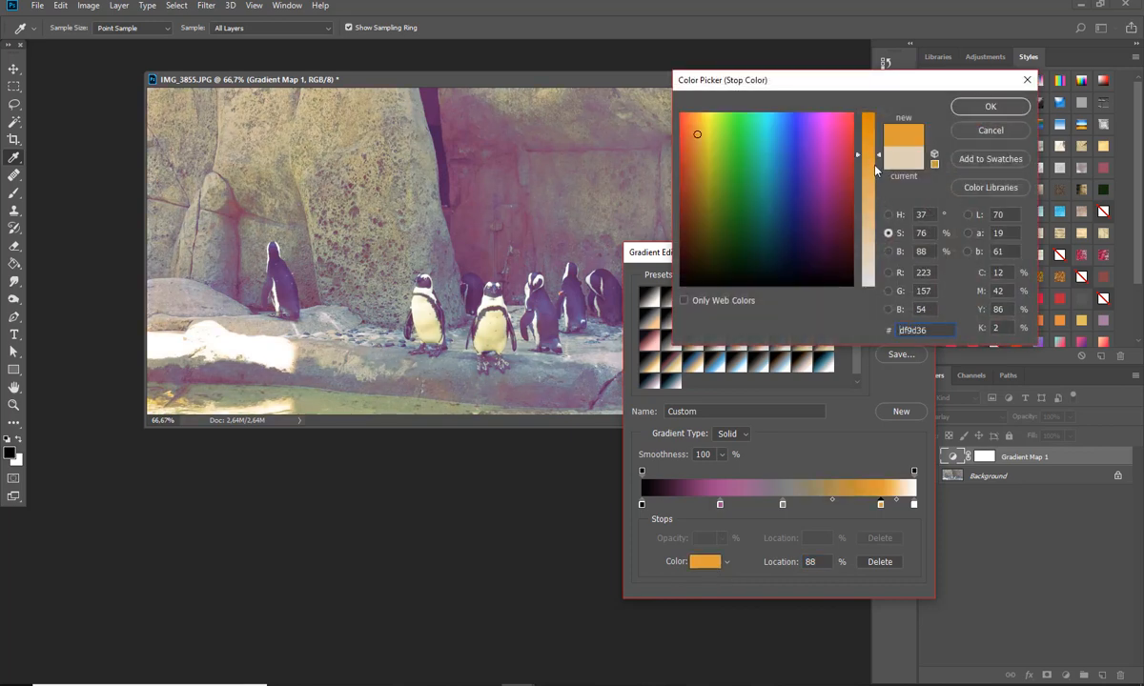
click(963, 104)
Step: Move the orange stop towards the middle, the magenta stop to 27% and the grey stop to 53%, and apply the gradient
mouse_move(882, 510)
mouse_down()
mouse_move(845, 510)
mouse_move(882, 510)
mouse_move(863, 508)
mouse_up()
mouse_move(722, 510)
mouse_down()
mouse_move(749, 509)
mouse_move(714, 508)
mouse_up()
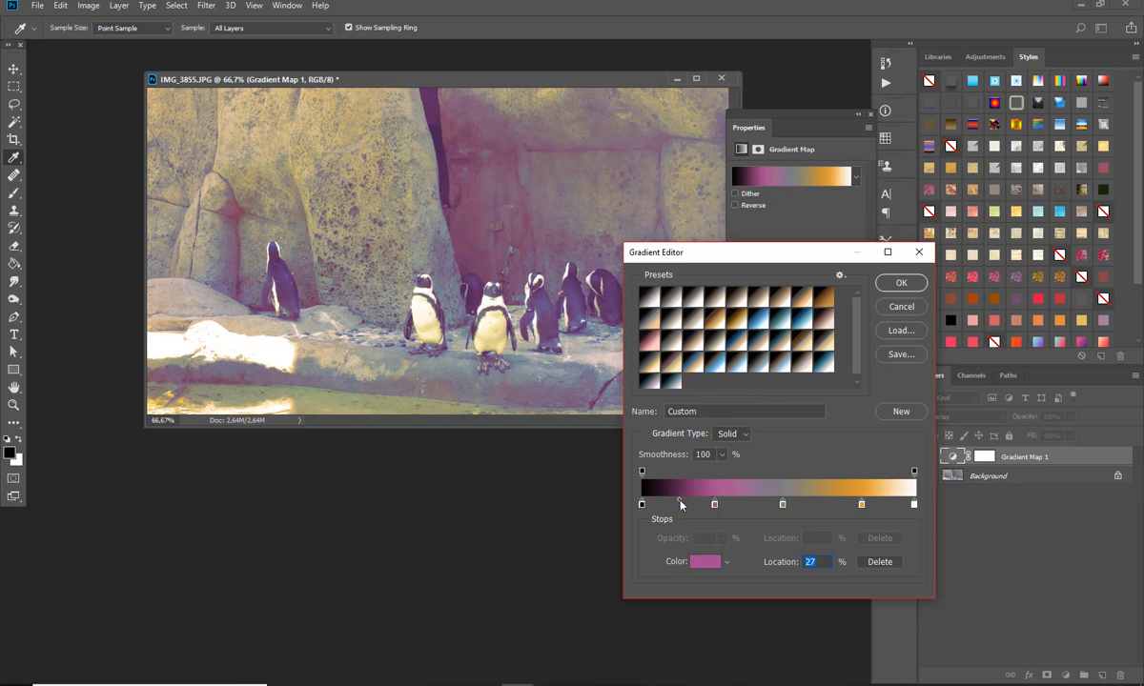
drag(681, 504, 699, 504)
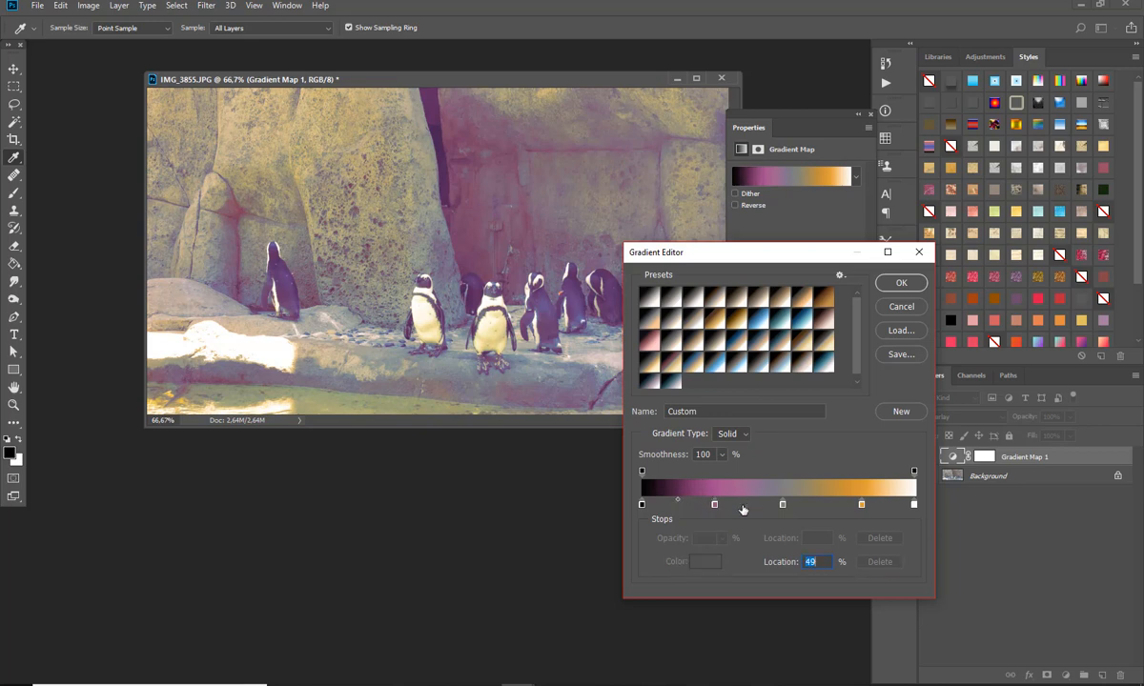
click(783, 504)
drag(752, 504, 792, 506)
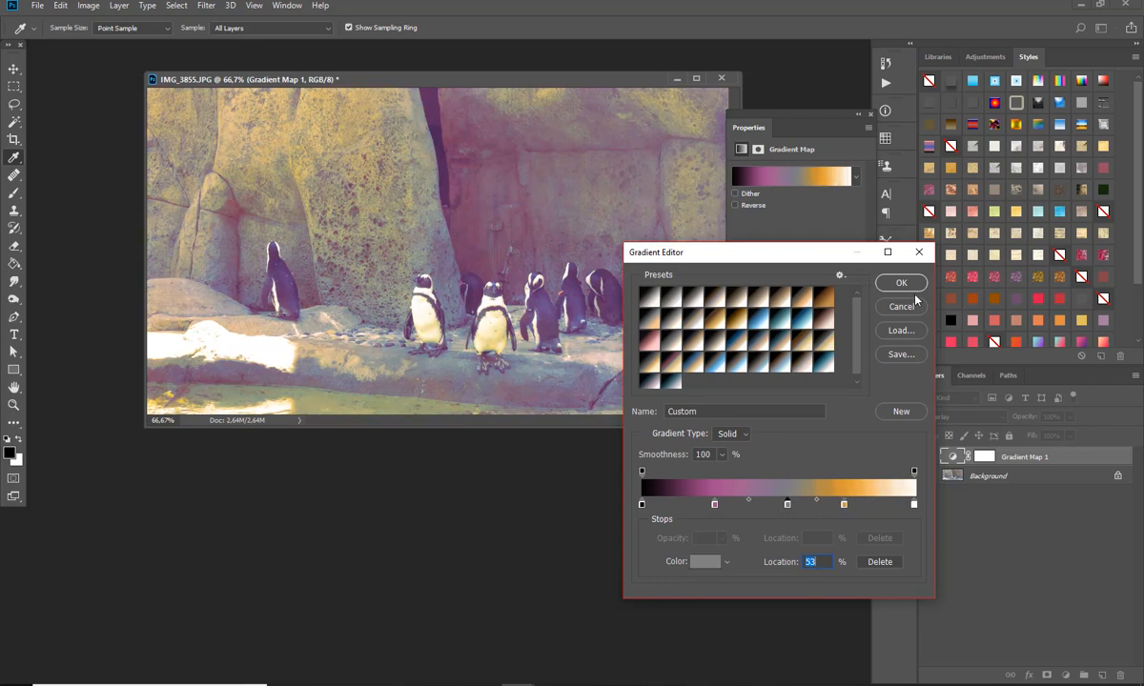
click(900, 283)
key(g)
Step: Try Multiply on the Gradient Map 1 layer and set its blend mode to Soft Light
click(963, 417)
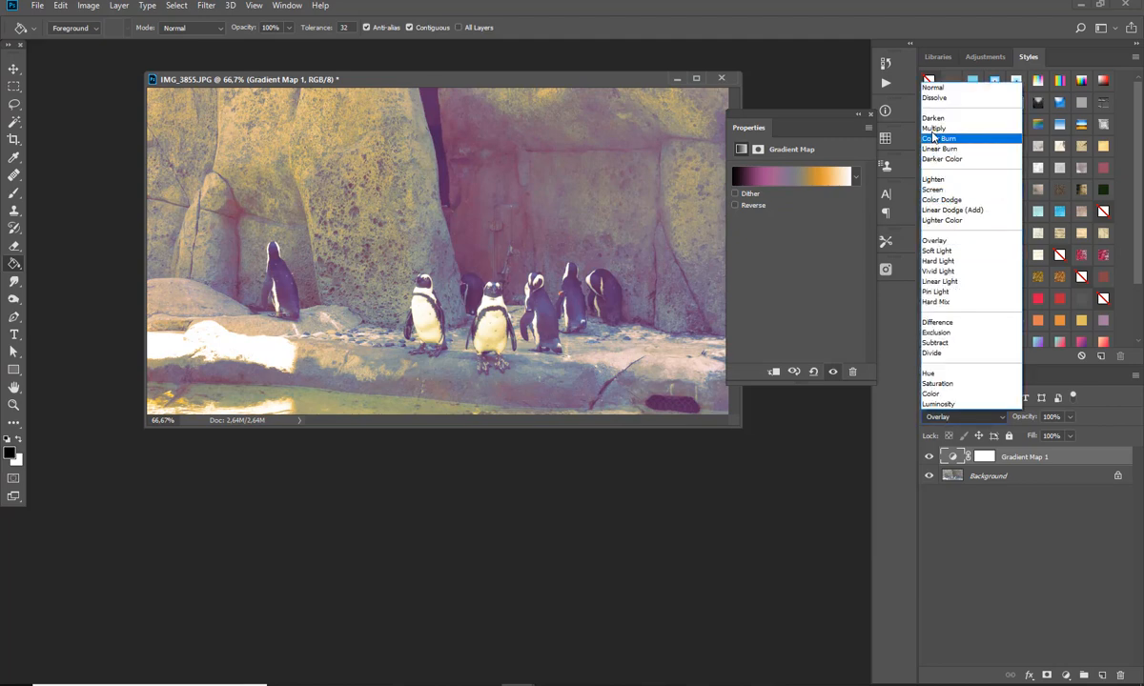
click(933, 132)
click(963, 416)
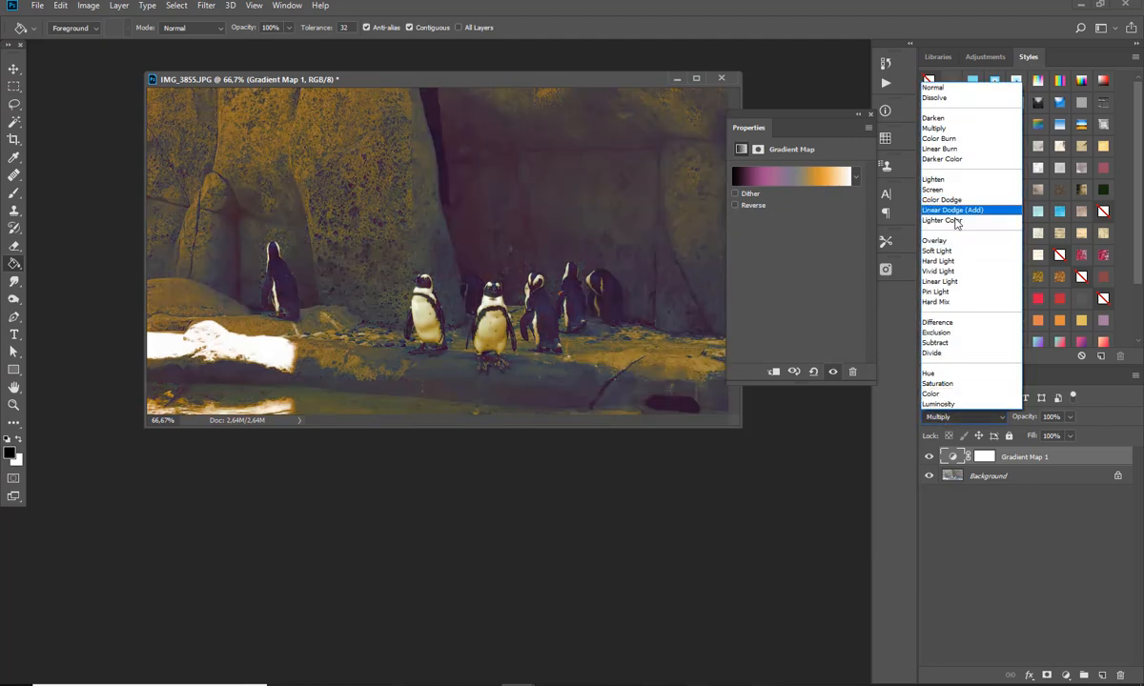
click(952, 252)
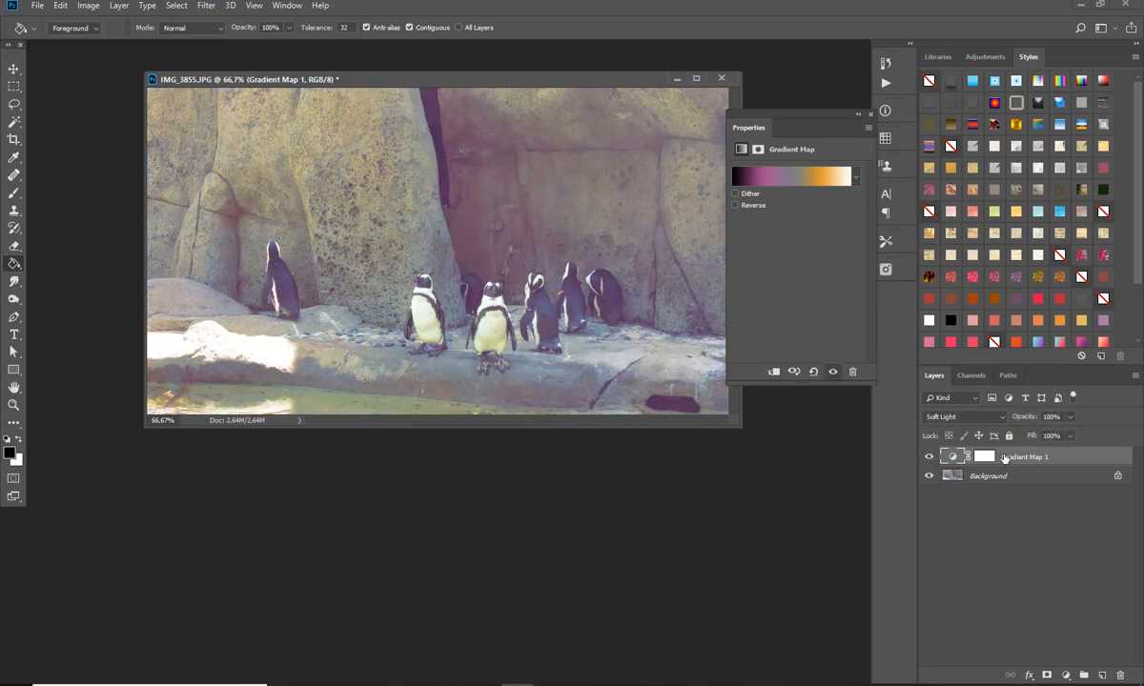
Step: Review the gradient map's stops and presets in the Gradient Editor, close it unchanged, and close the layer's properties
click(817, 181)
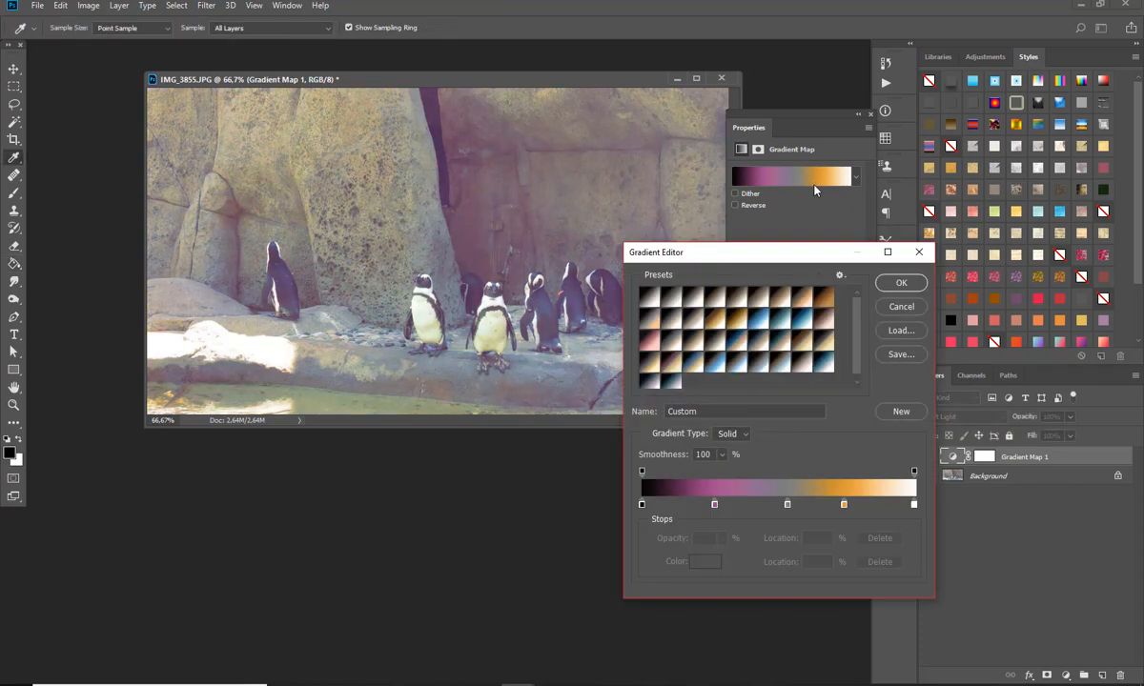
drag(808, 259, 769, 267)
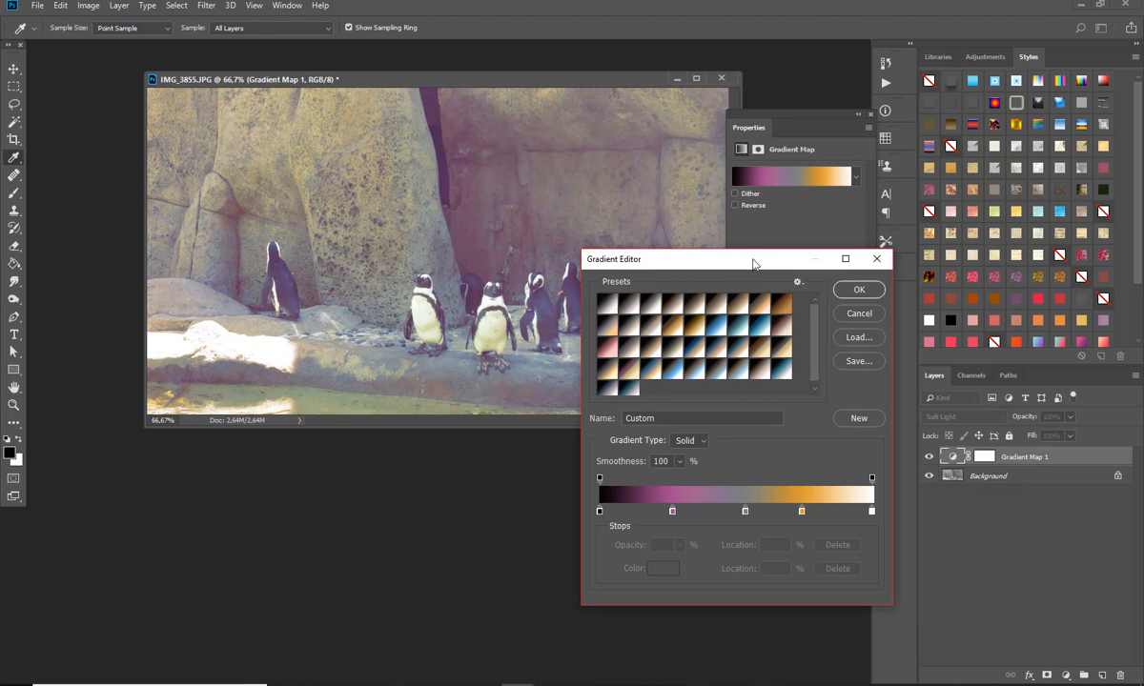
drag(765, 267, 760, 267)
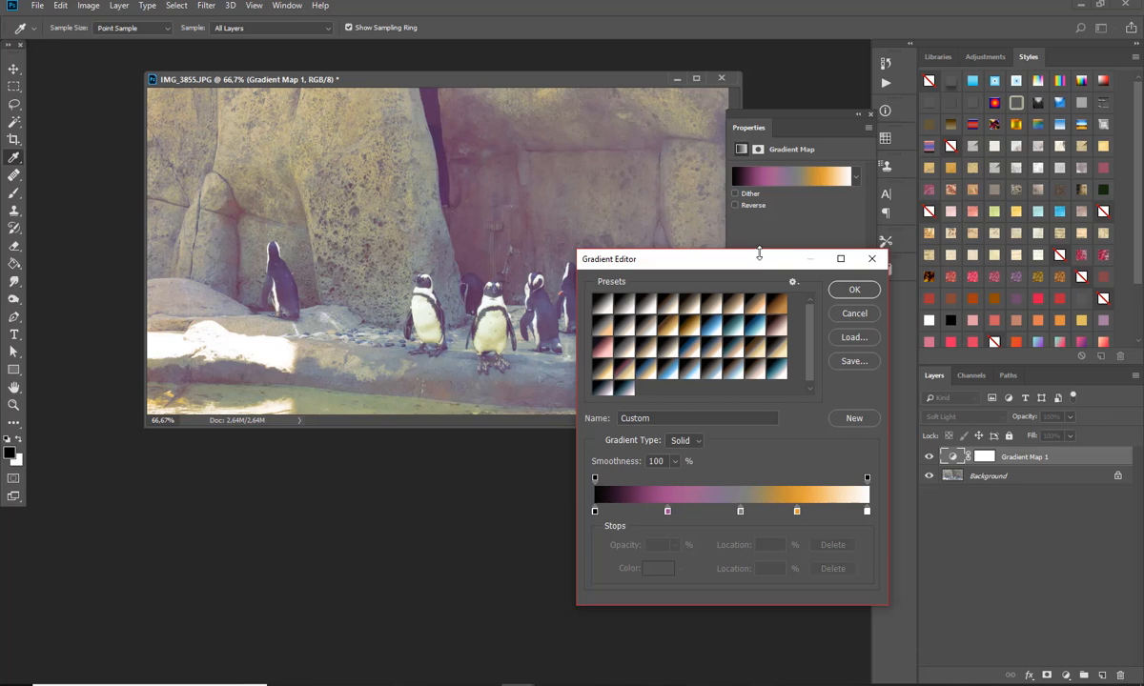
click(871, 258)
click(869, 117)
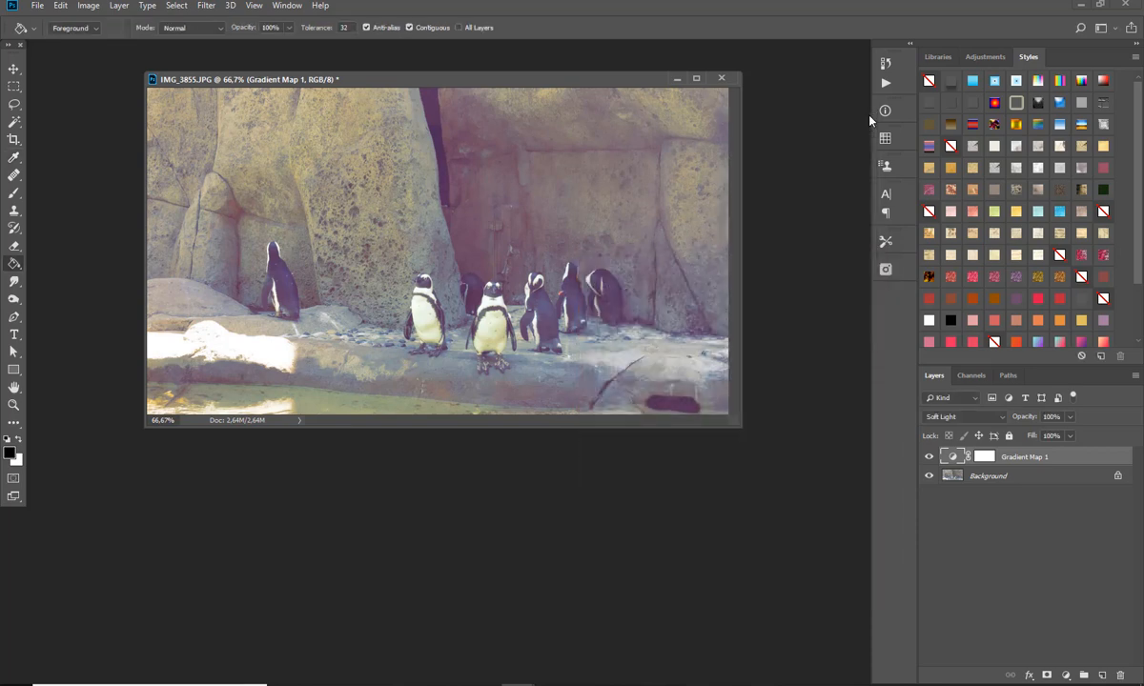
Step: Switch from the Paint Bucket to the Gradient tool and shift the penguin image window slightly
right_click(14, 263)
click(72, 263)
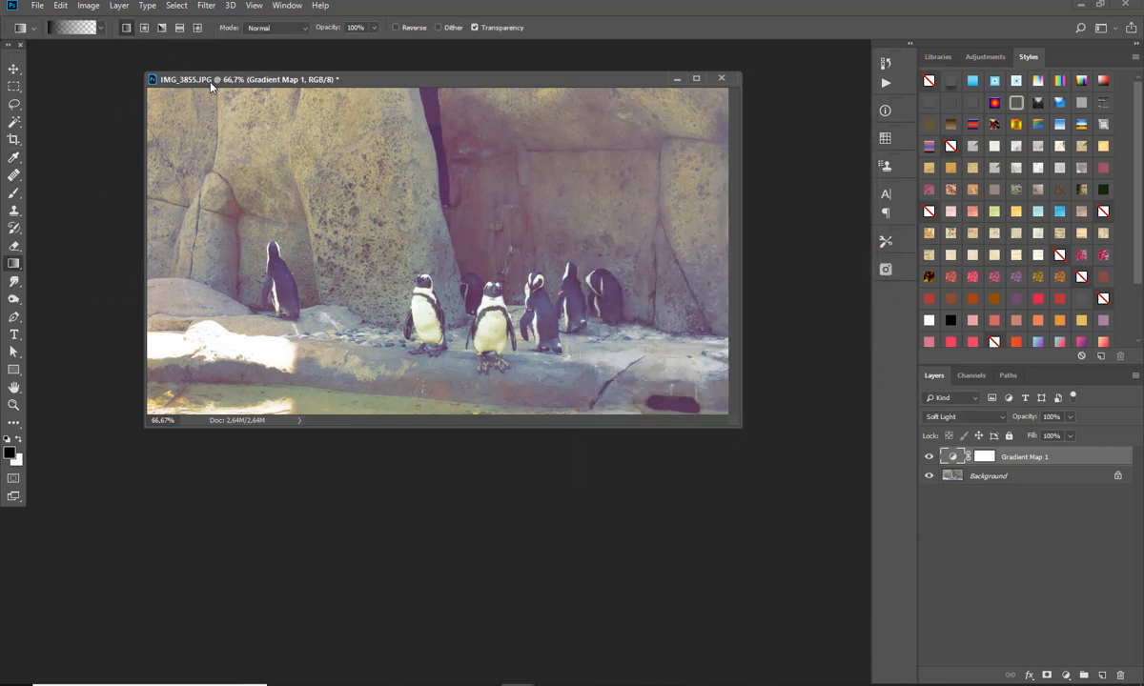
drag(211, 83, 189, 88)
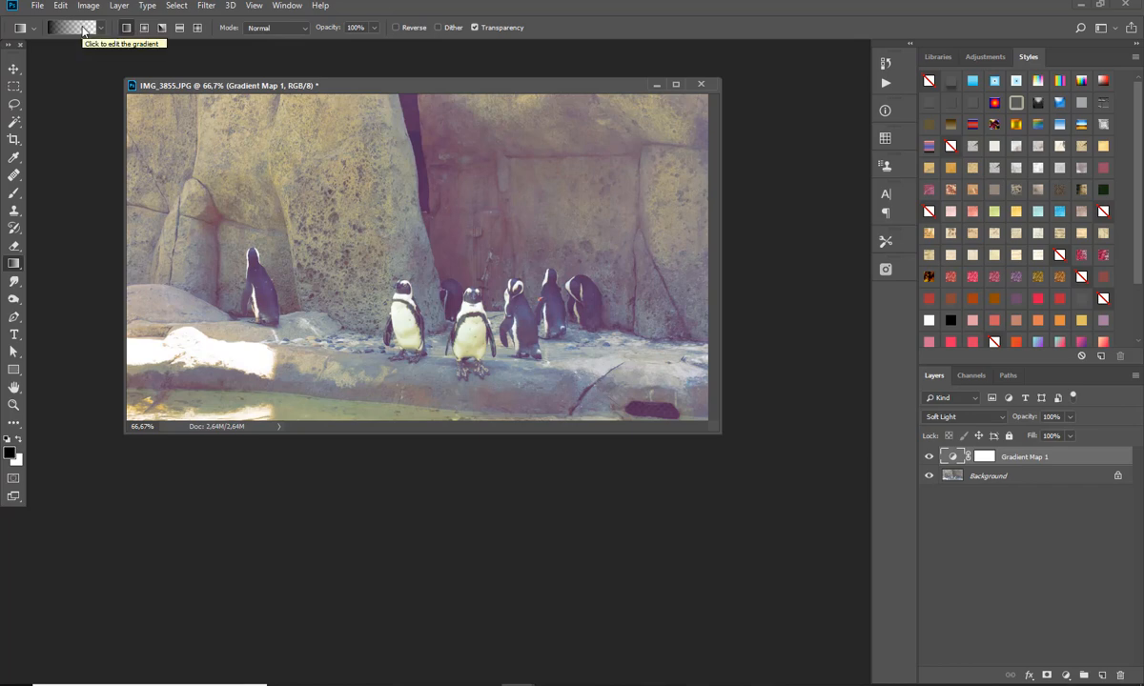
Step: Look up the Gradient option among the fill and adjustment layers and dismiss the list without adding a layer
click(1066, 675)
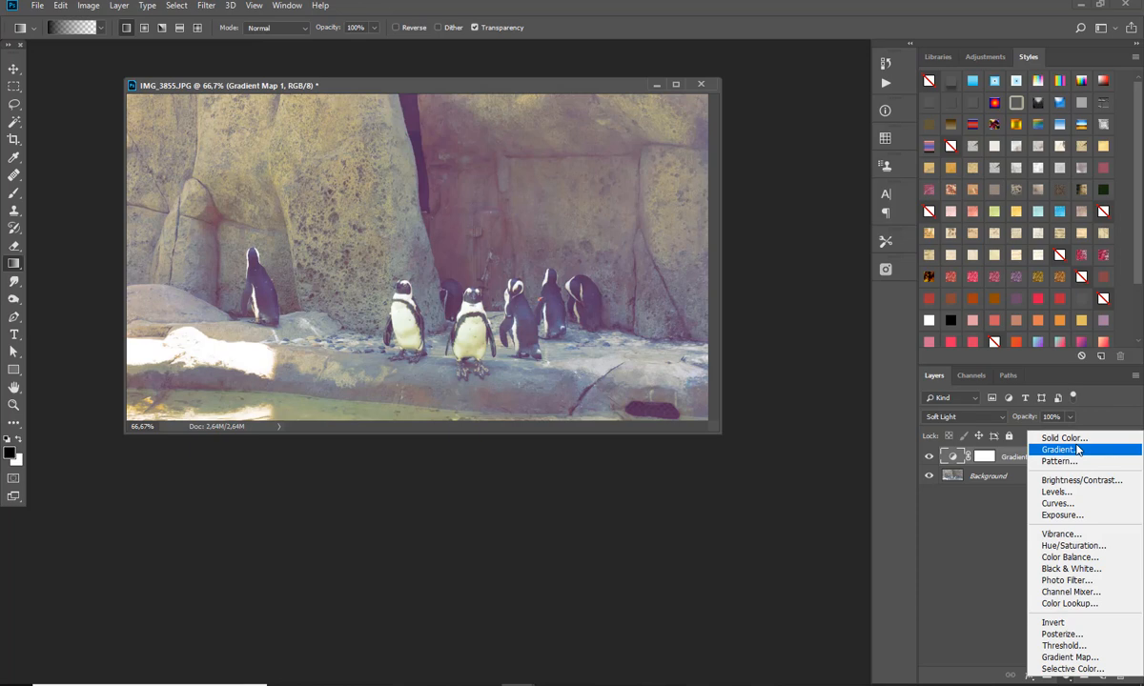
click(976, 527)
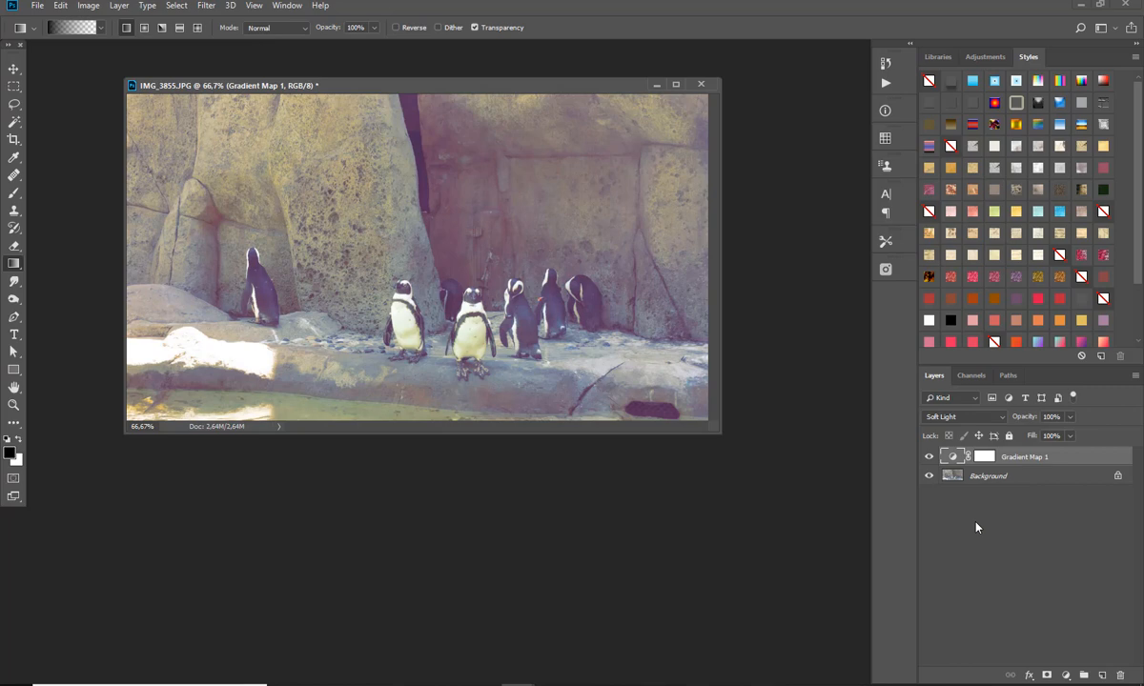
drag(556, 80, 594, 78)
drag(516, 86, 490, 84)
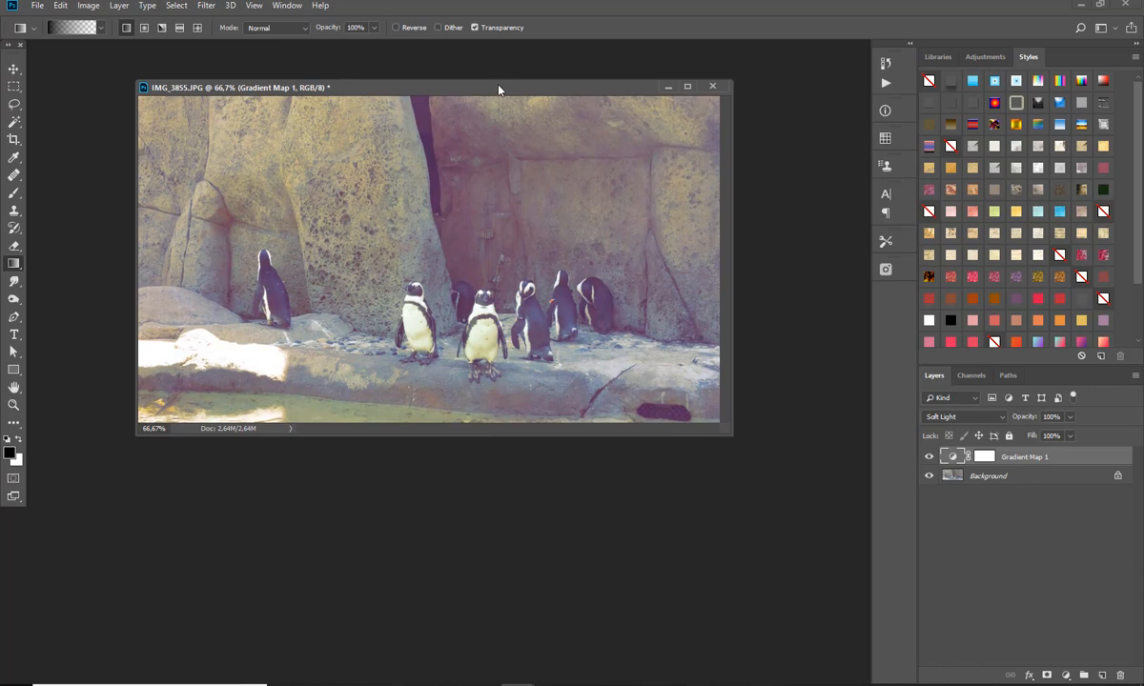